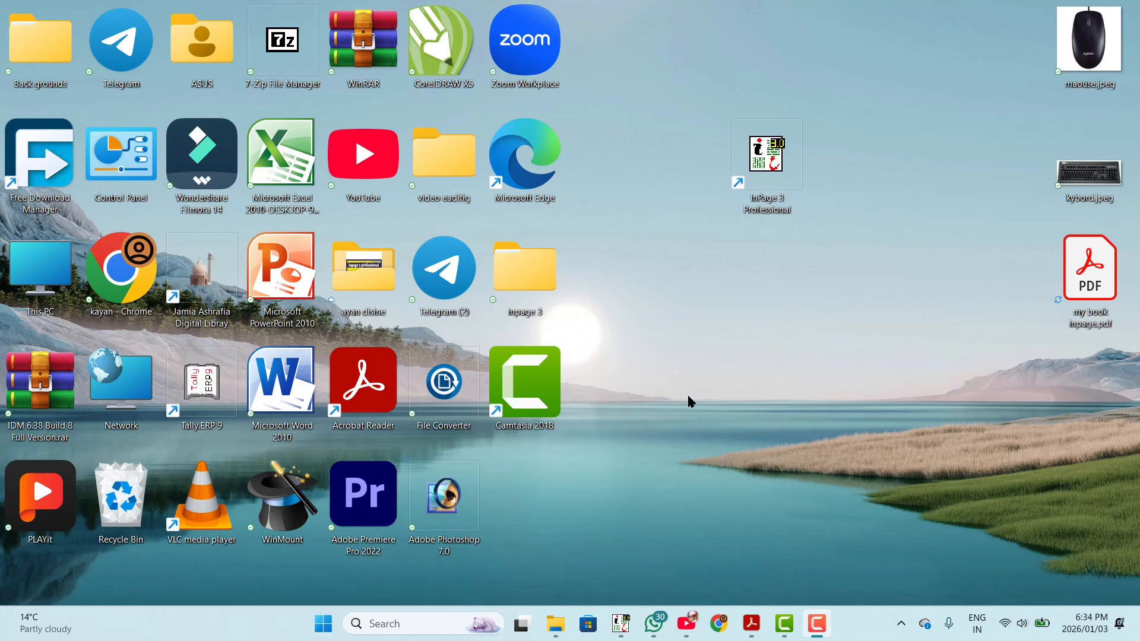
# Step: Switch to InPage and review the New Document settings and the File commands without creating a document
pyautogui.click(621, 623)
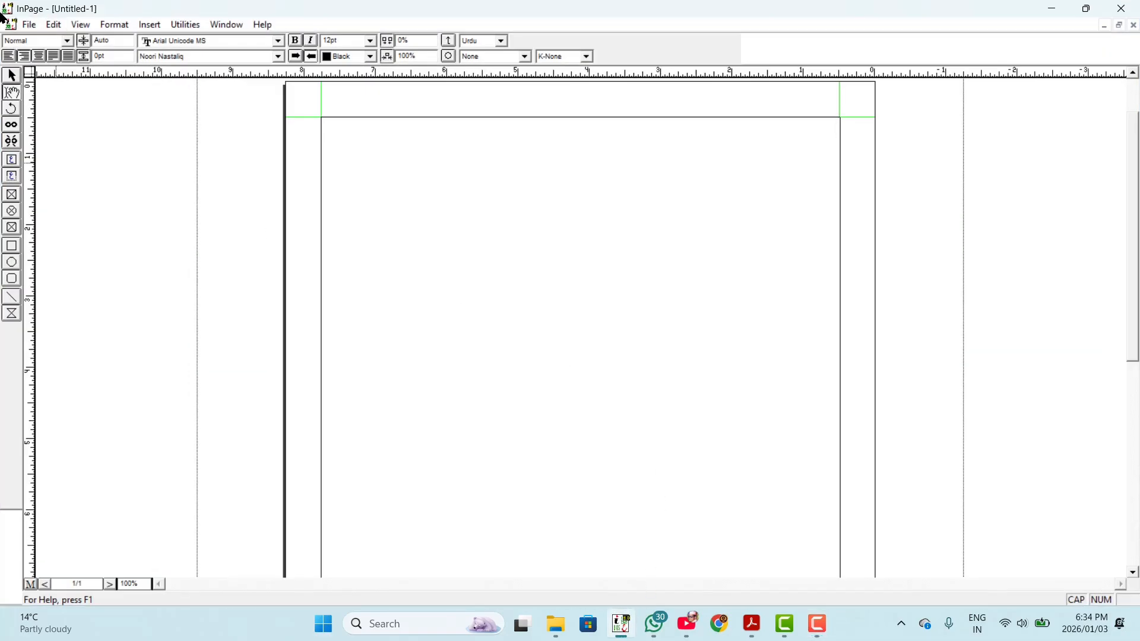
pyautogui.click(30, 25)
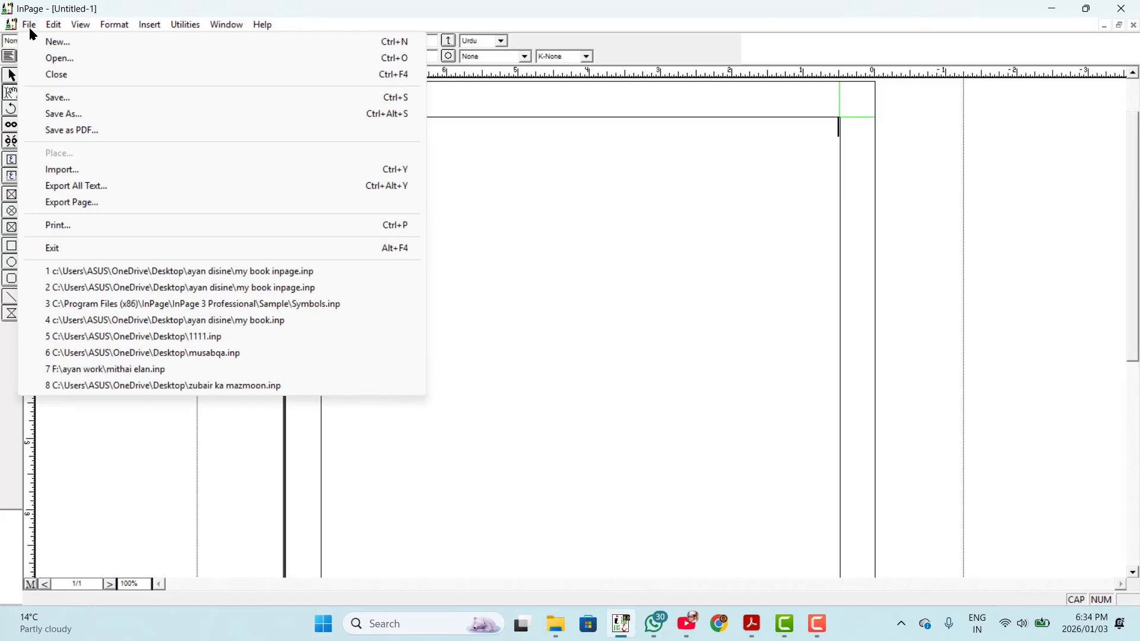
pyautogui.click(56, 43)
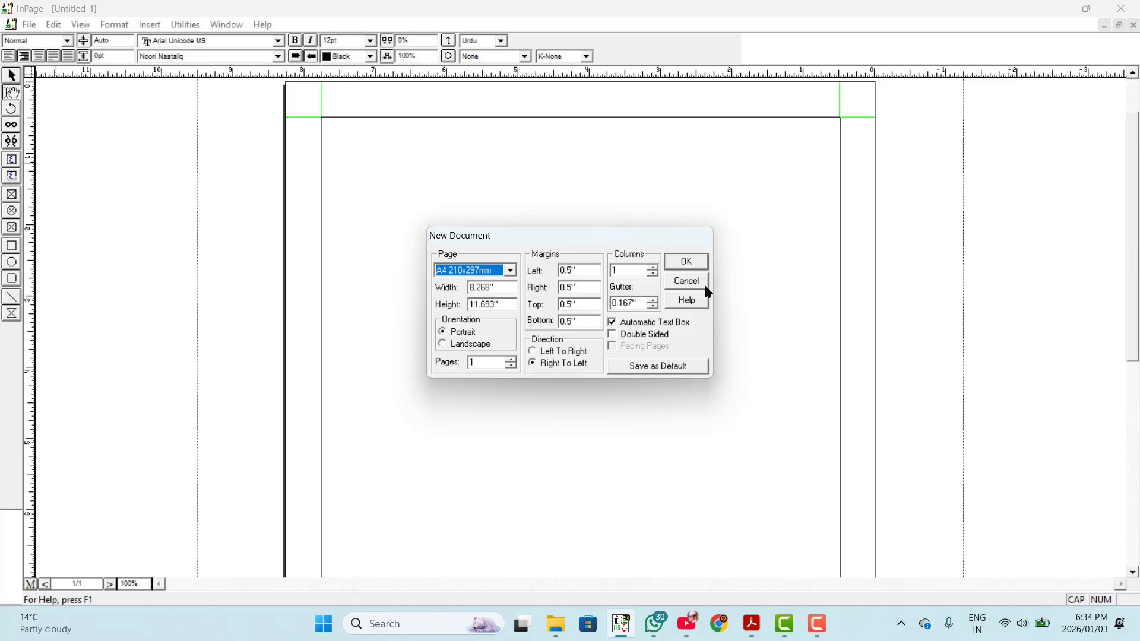
pyautogui.click(688, 286)
pyautogui.click(28, 26)
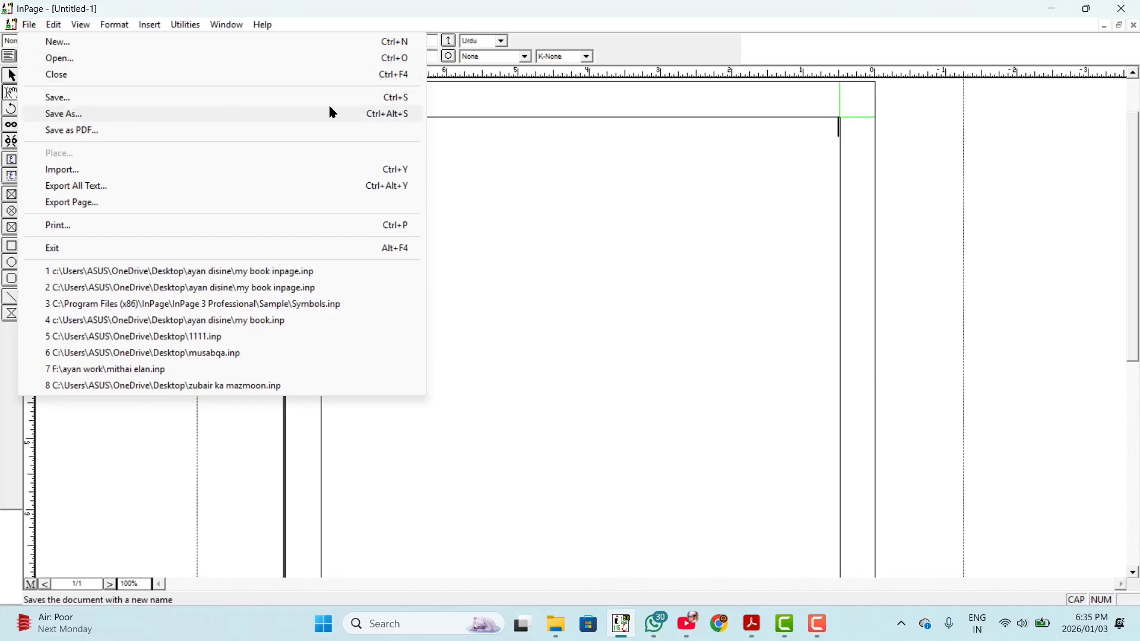
pyautogui.click(1051, 4)
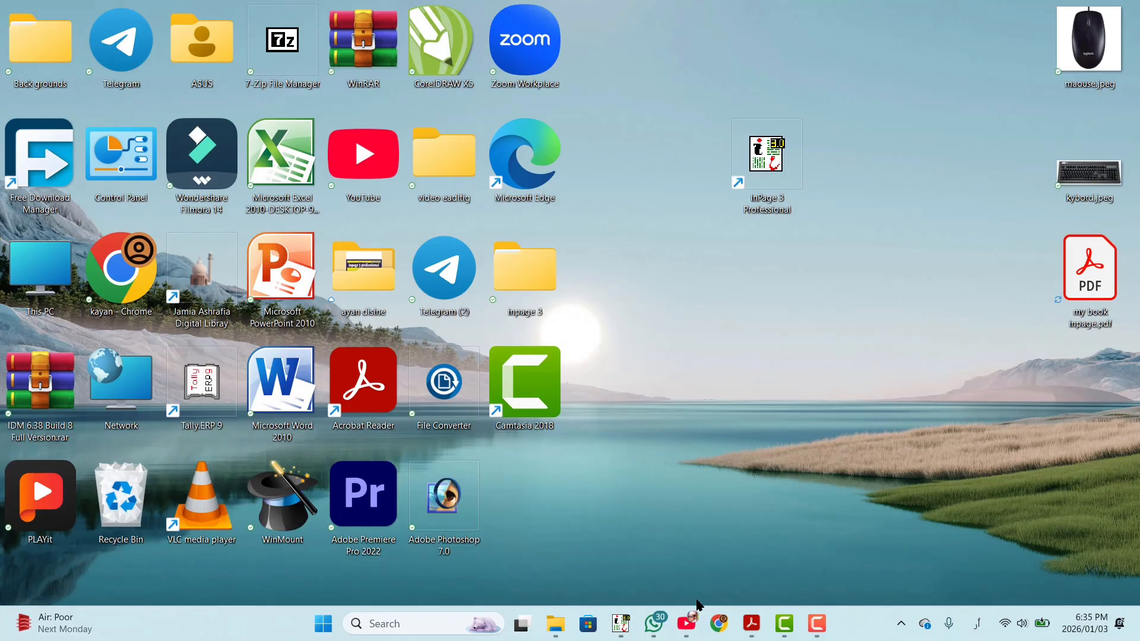
# Step: Switch to YouTube, subscribe to the ayancomputers Kairana channel and set its notifications to All
pyautogui.click(688, 623)
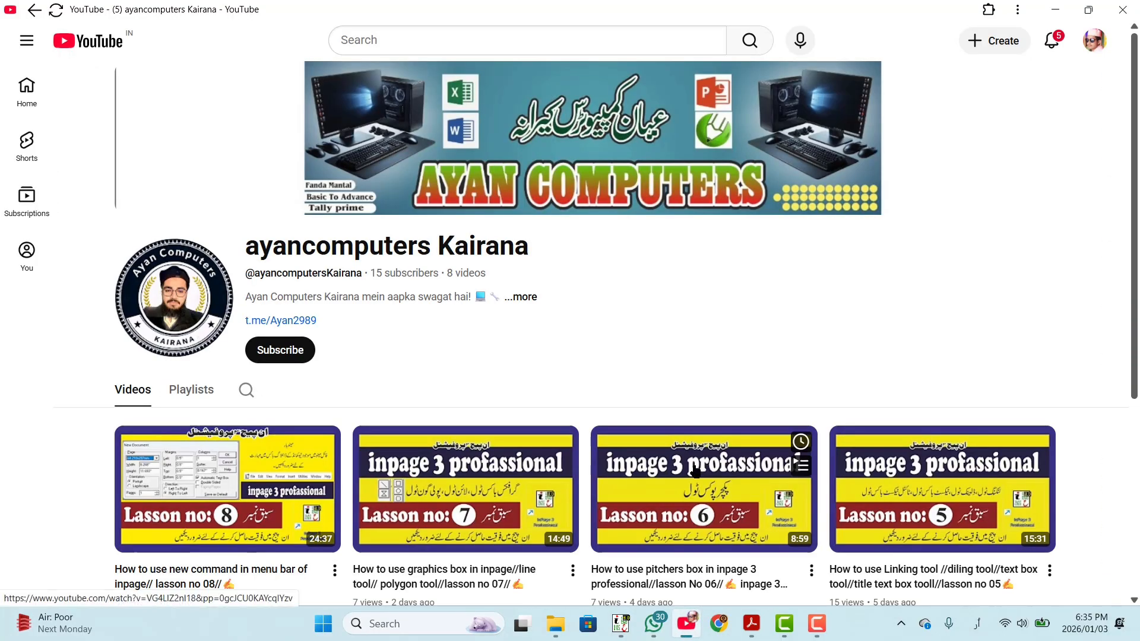
pyautogui.click(275, 352)
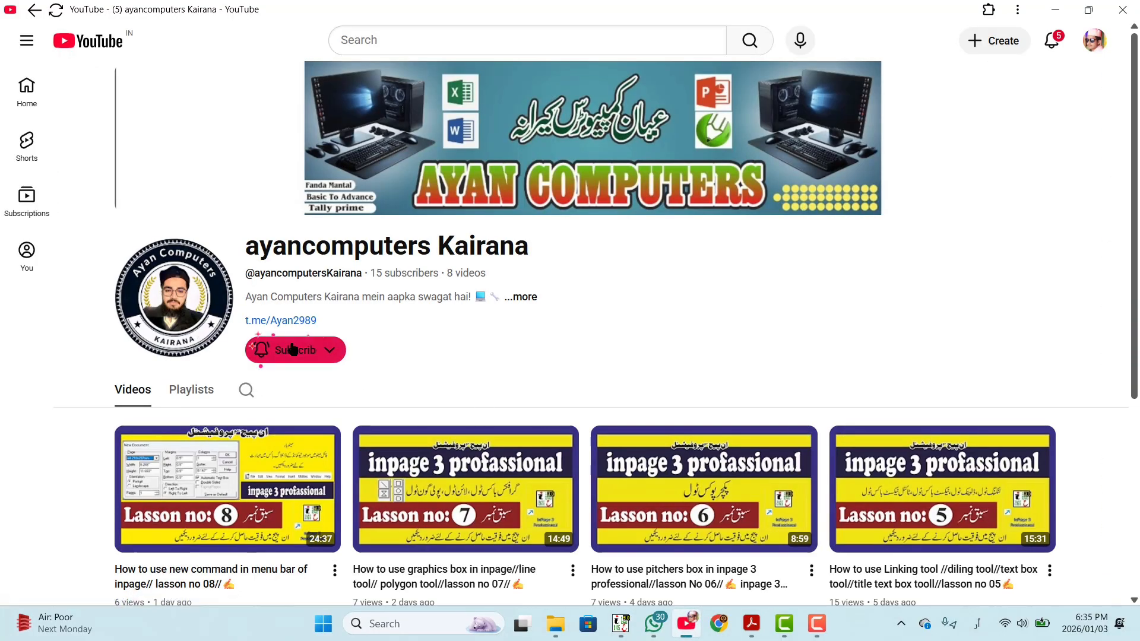
pyautogui.click(275, 352)
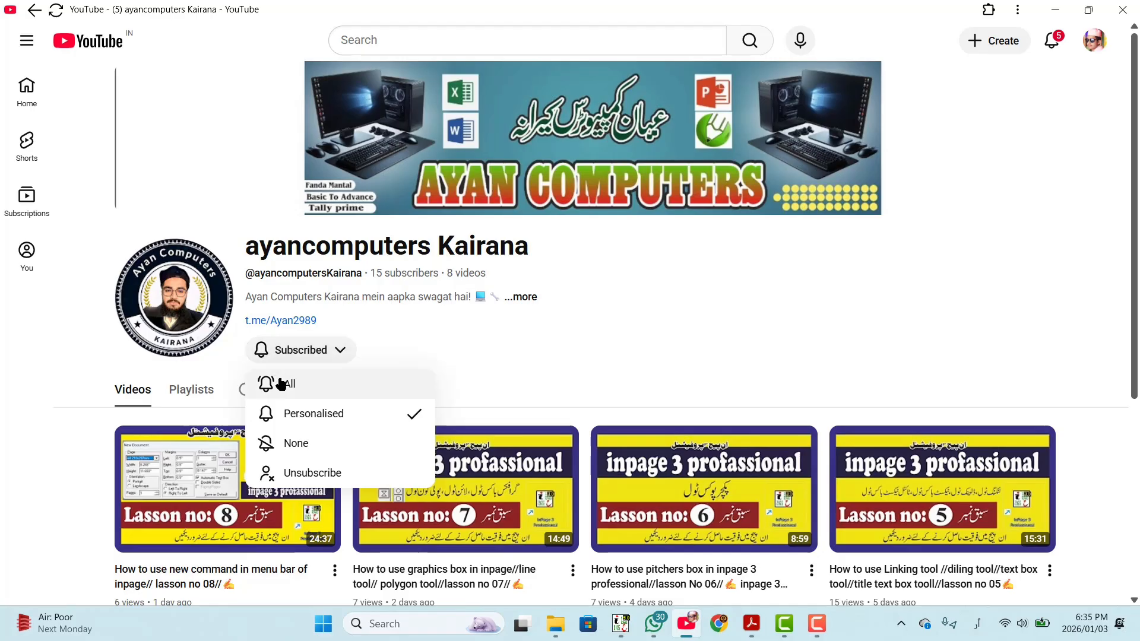
pyautogui.click(283, 386)
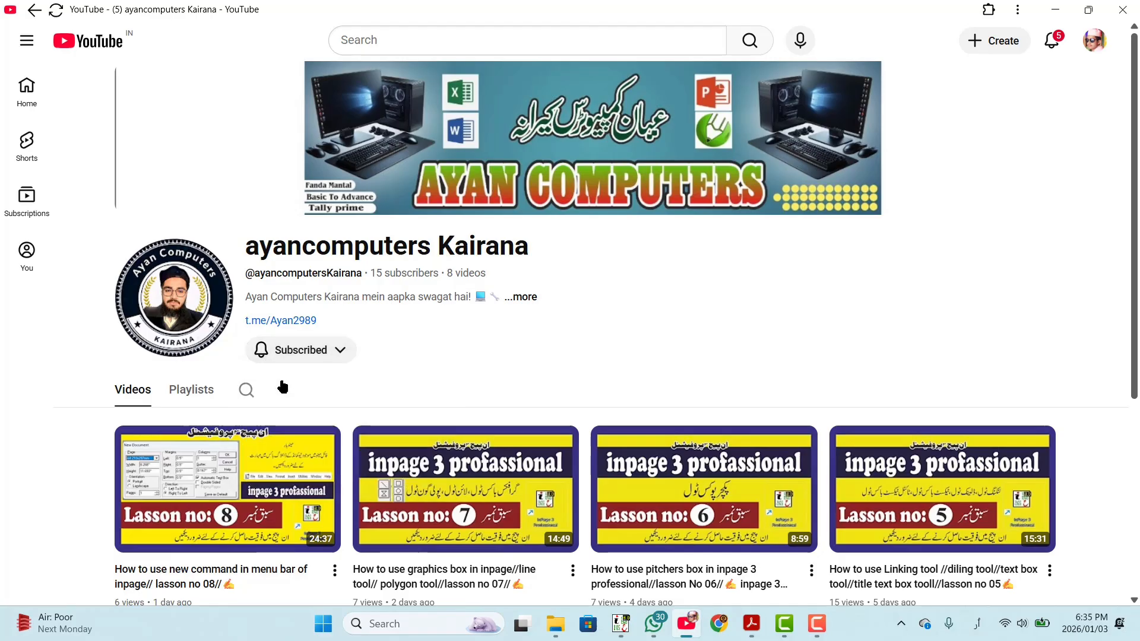
pyautogui.click(1055, 10)
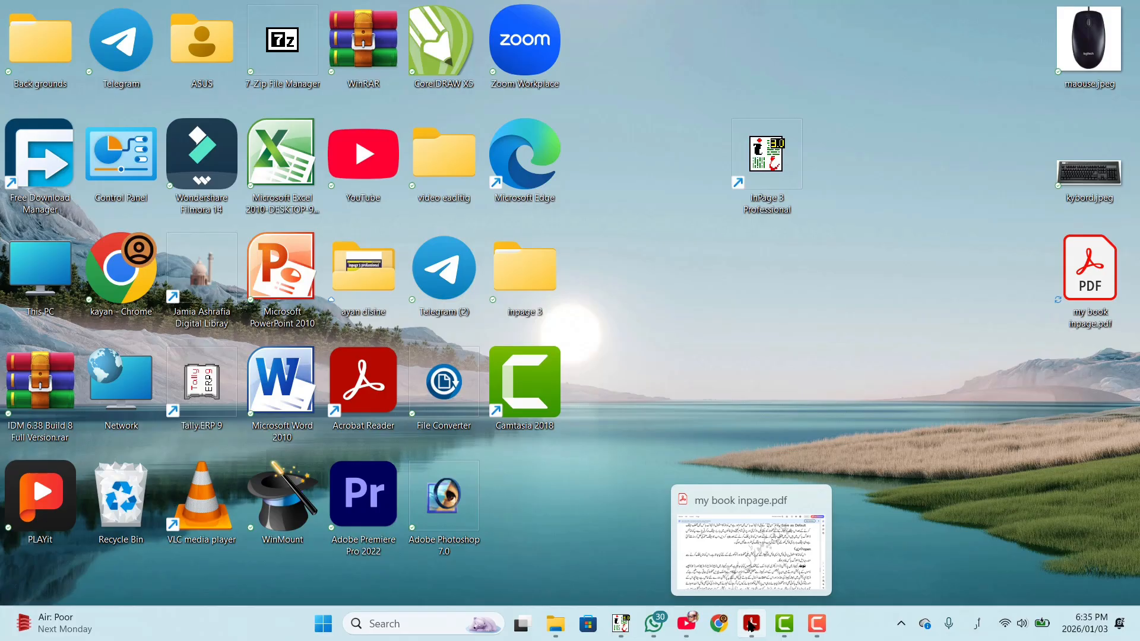
# Step: Switch to Acrobat and read the Open command section and its note on disk partitions in my book inpage.pdf
pyautogui.click(751, 625)
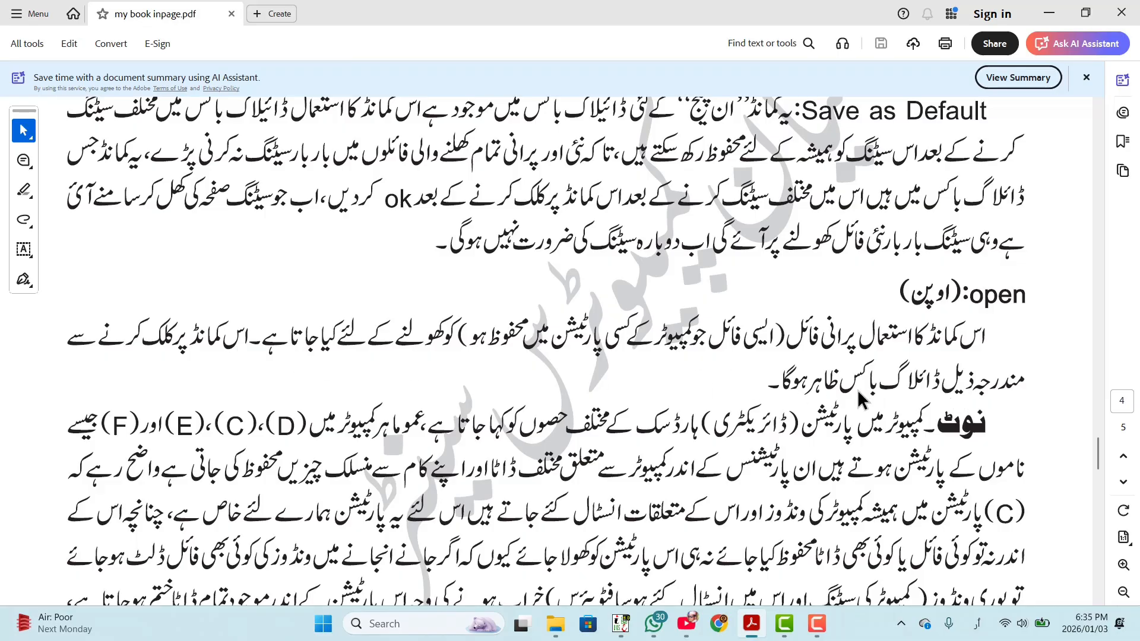
pyautogui.scroll(-3, 831, 399)
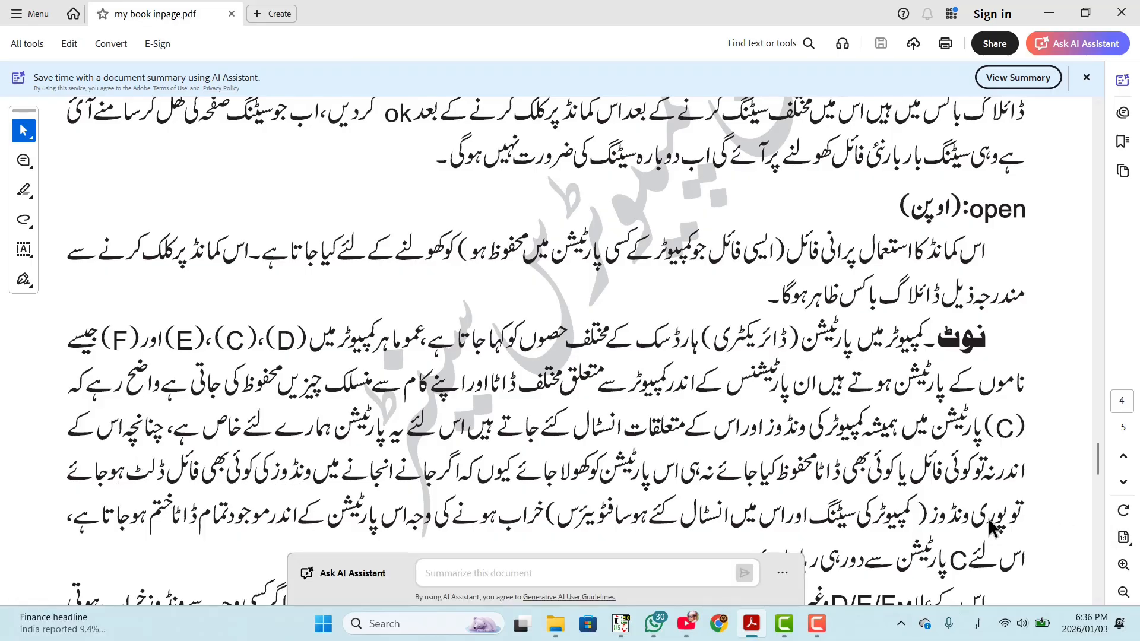
pyautogui.scroll(-1, 923, 521)
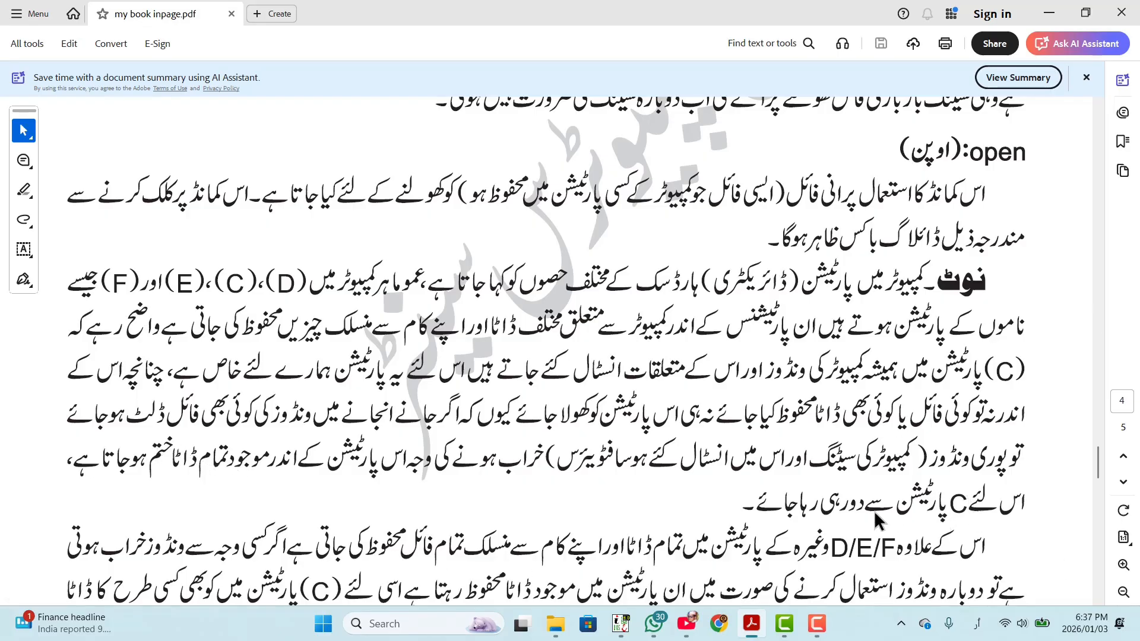
pyautogui.scroll(-2, 874, 511)
pyautogui.scroll(-2, 867, 508)
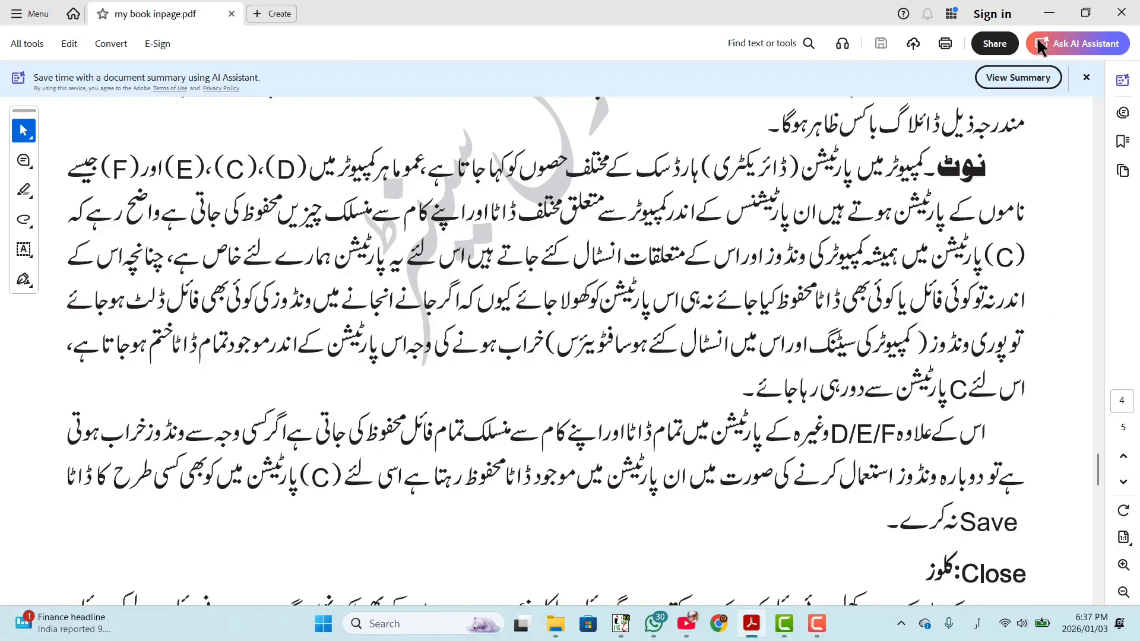
pyautogui.click(1049, 13)
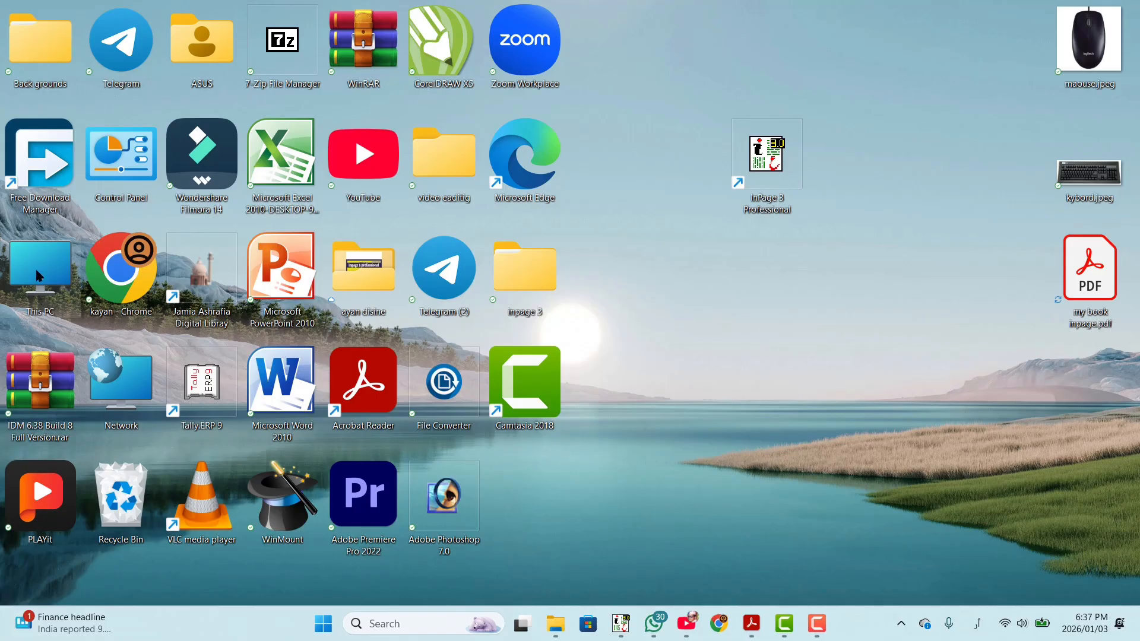
# Step: Switch to File Explorer and display the computer's drives under This PC
pyautogui.click(562, 625)
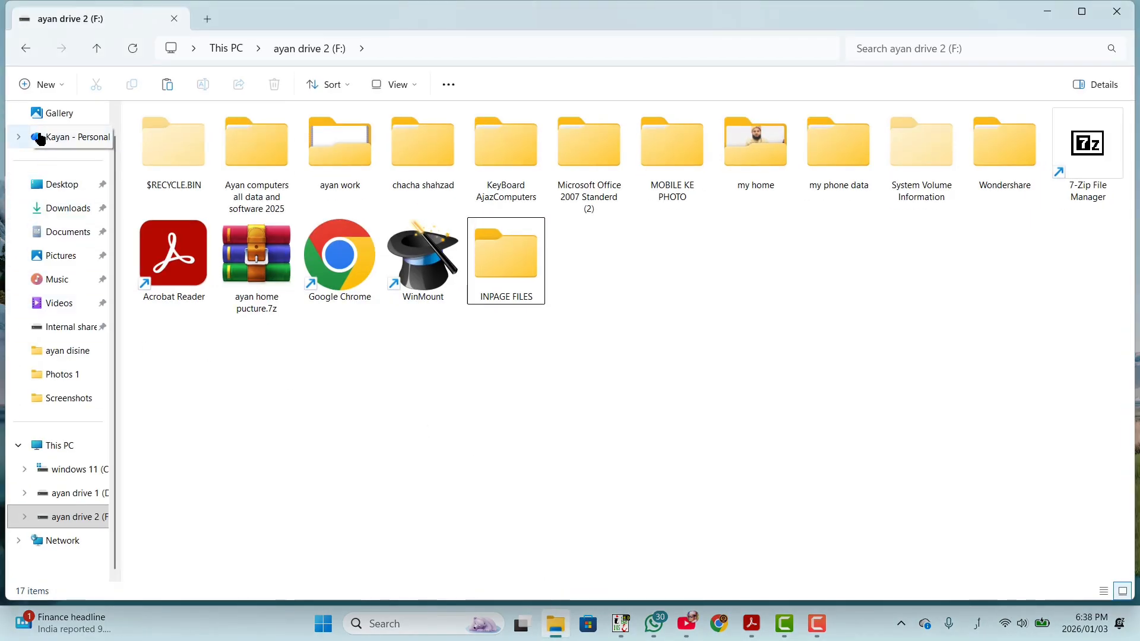
pyautogui.click(57, 449)
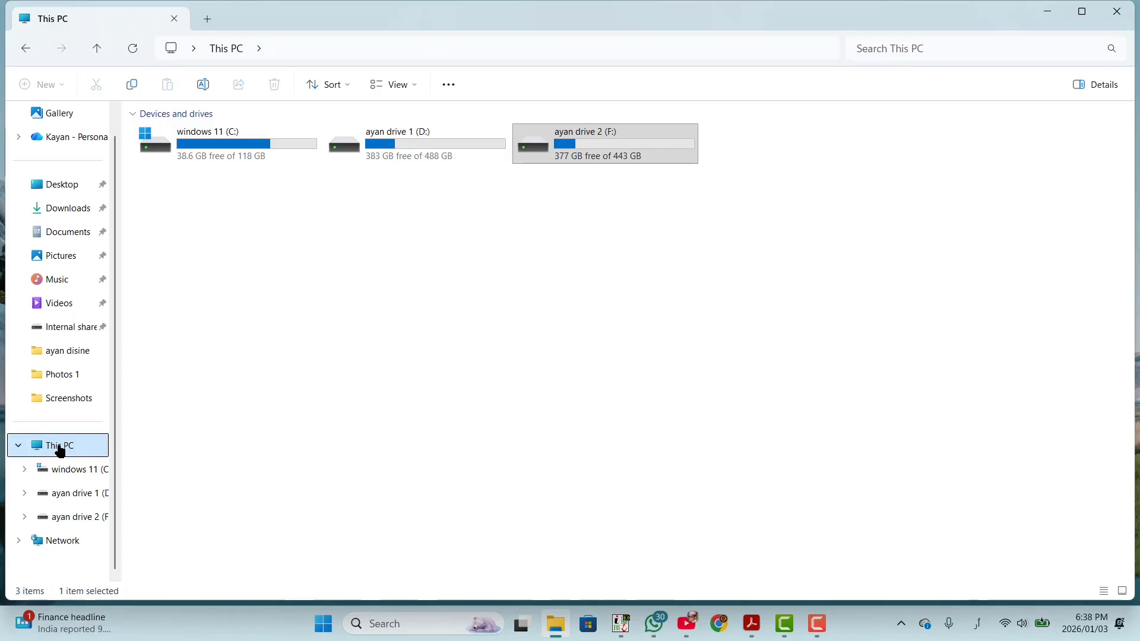
pyautogui.click(1048, 12)
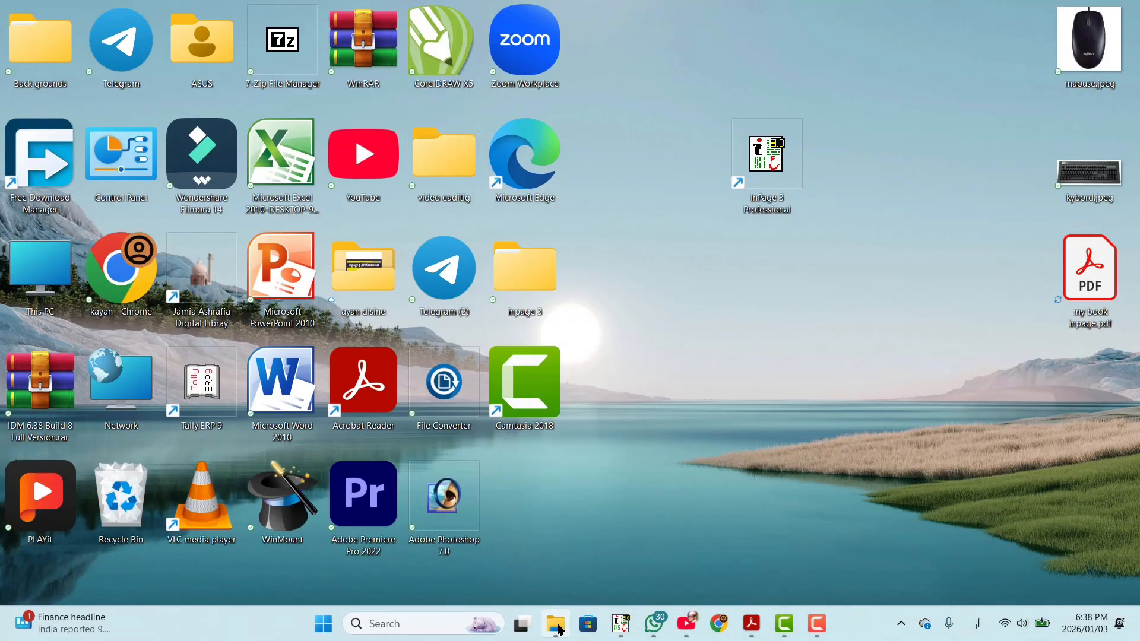
pyautogui.click(554, 628)
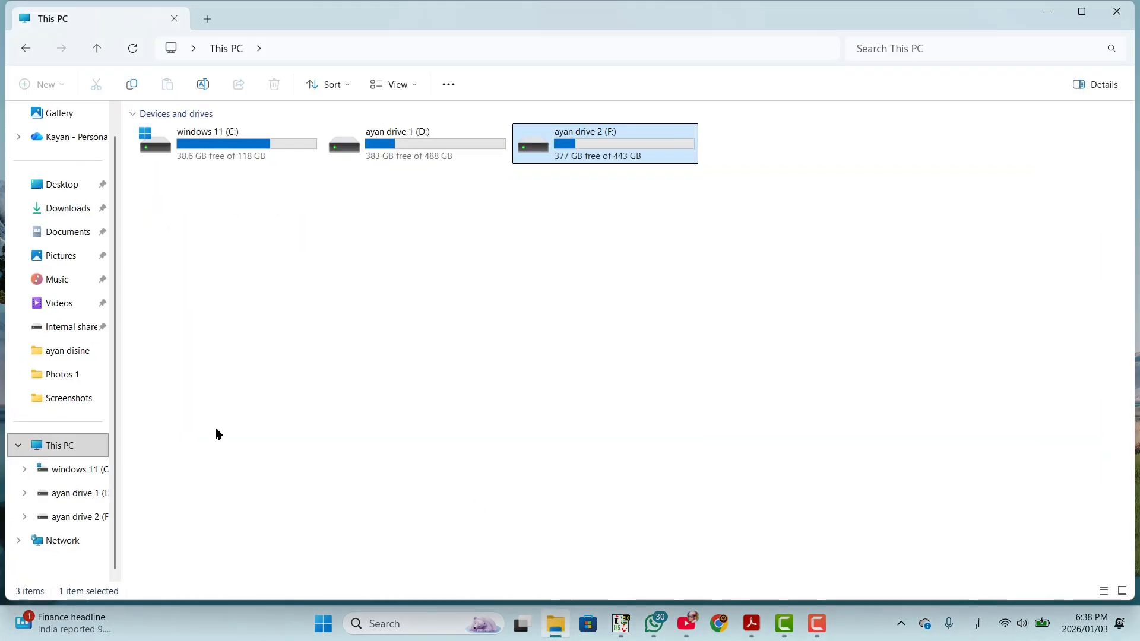
pyautogui.click(58, 451)
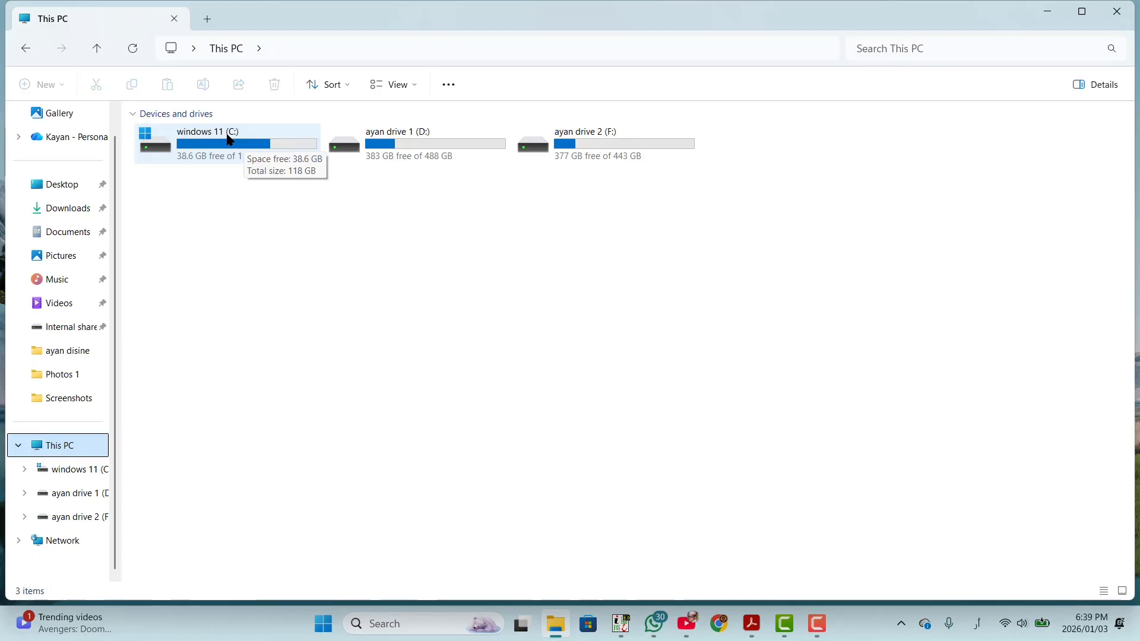
# Step: Look through the files and folders on the windows 11 (C:) drive, return to the drive list and minimise the window
pyautogui.doubleClick(230, 141)
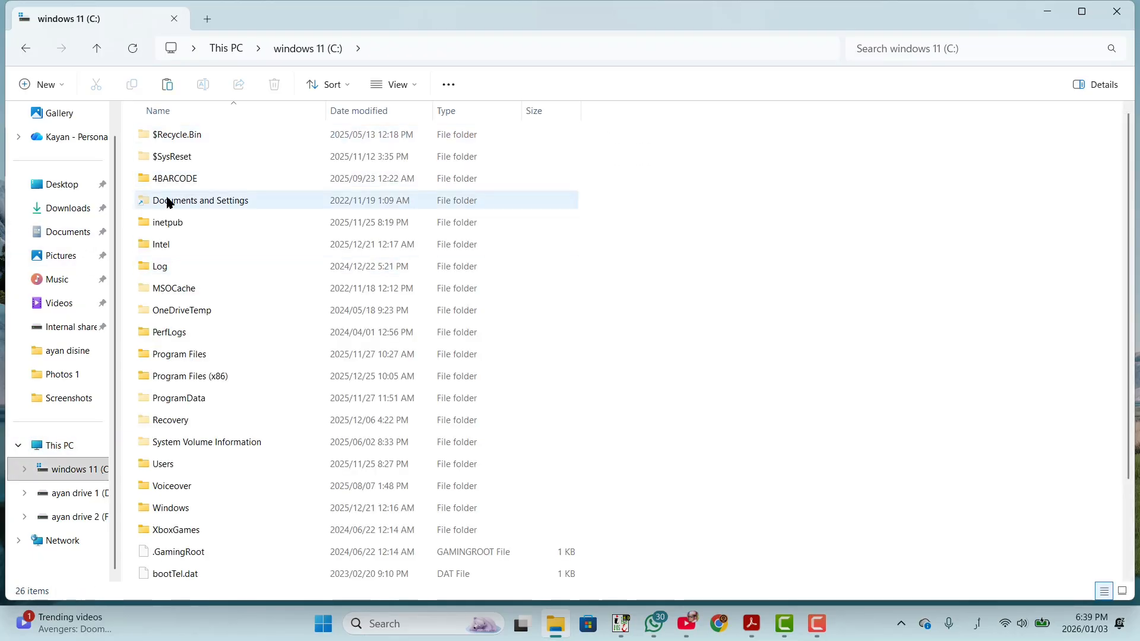
pyautogui.scroll(-2, 221, 200)
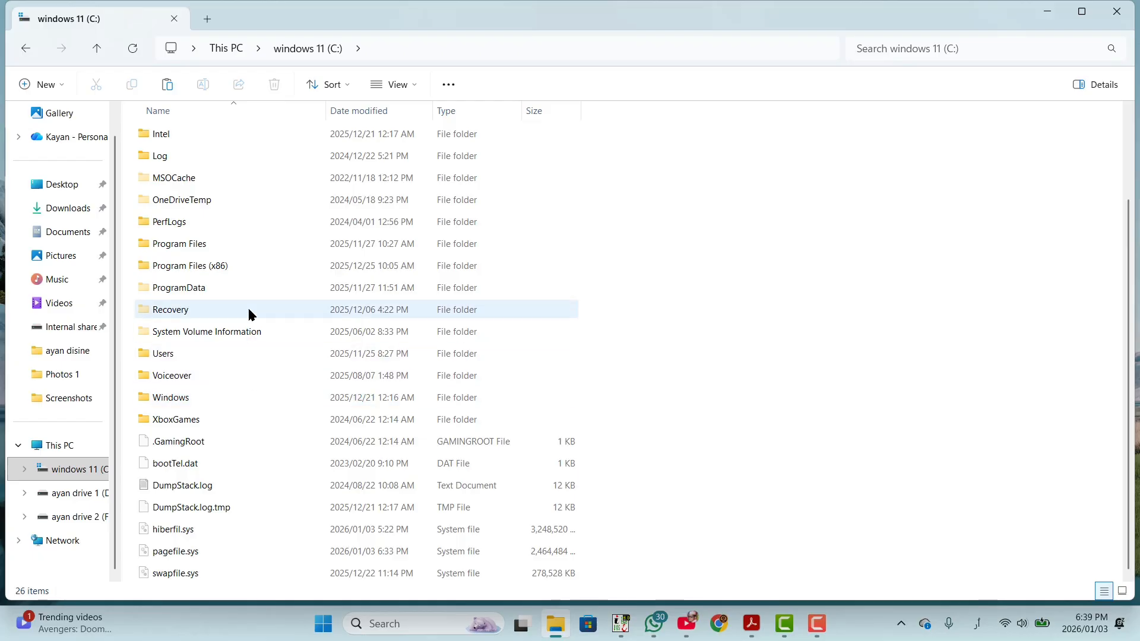
pyautogui.scroll(2, 248, 285)
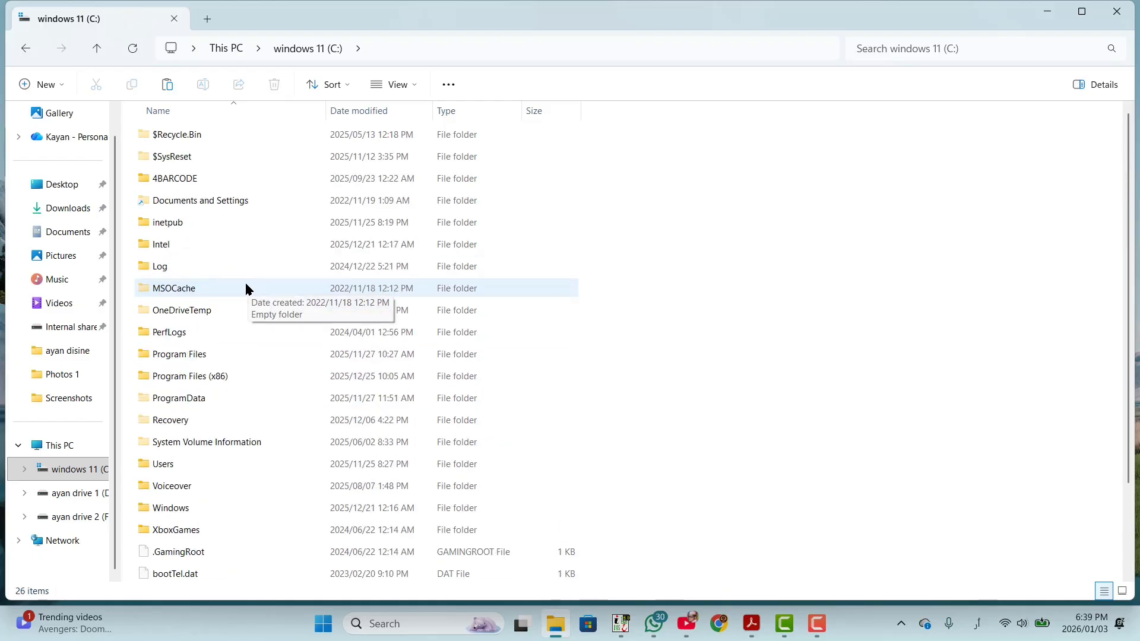
pyautogui.click(26, 50)
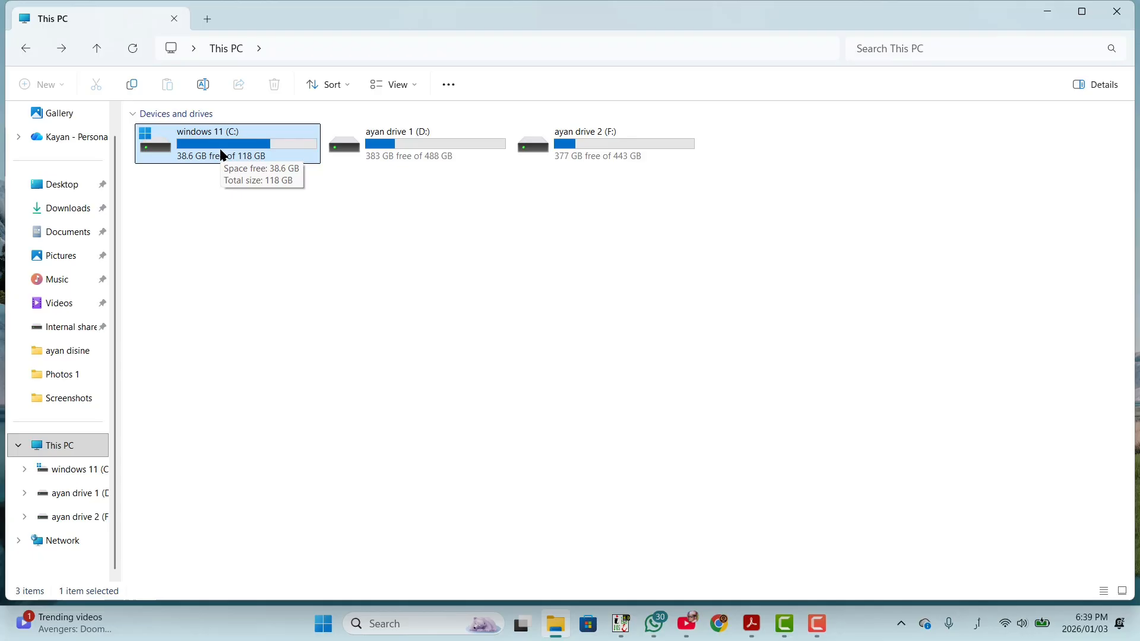
pyautogui.click(1048, 11)
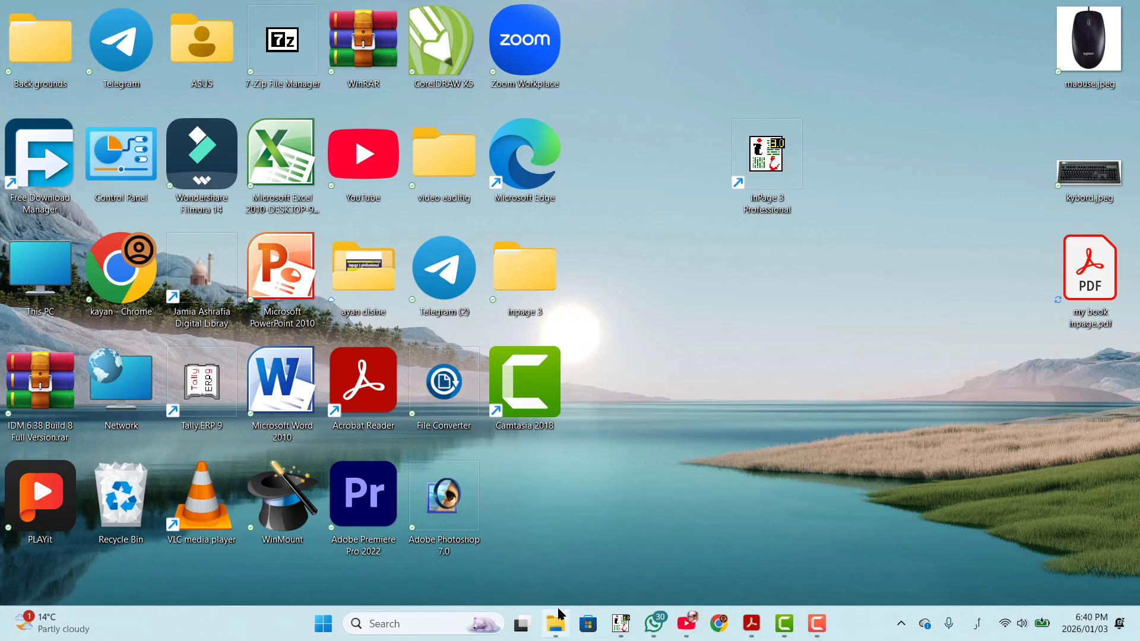
# Step: Bring back the File Explorer drive list, briefly open the windows 11 (C:) drive and go back to This PC
pyautogui.click(546, 523)
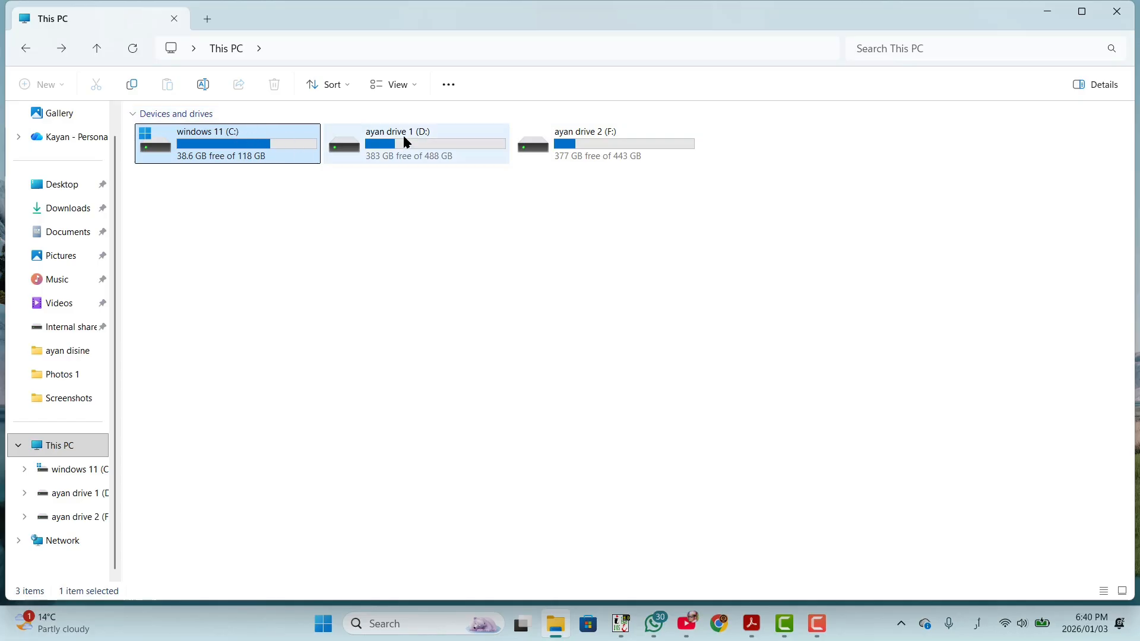
pyautogui.moveTo(407, 142)
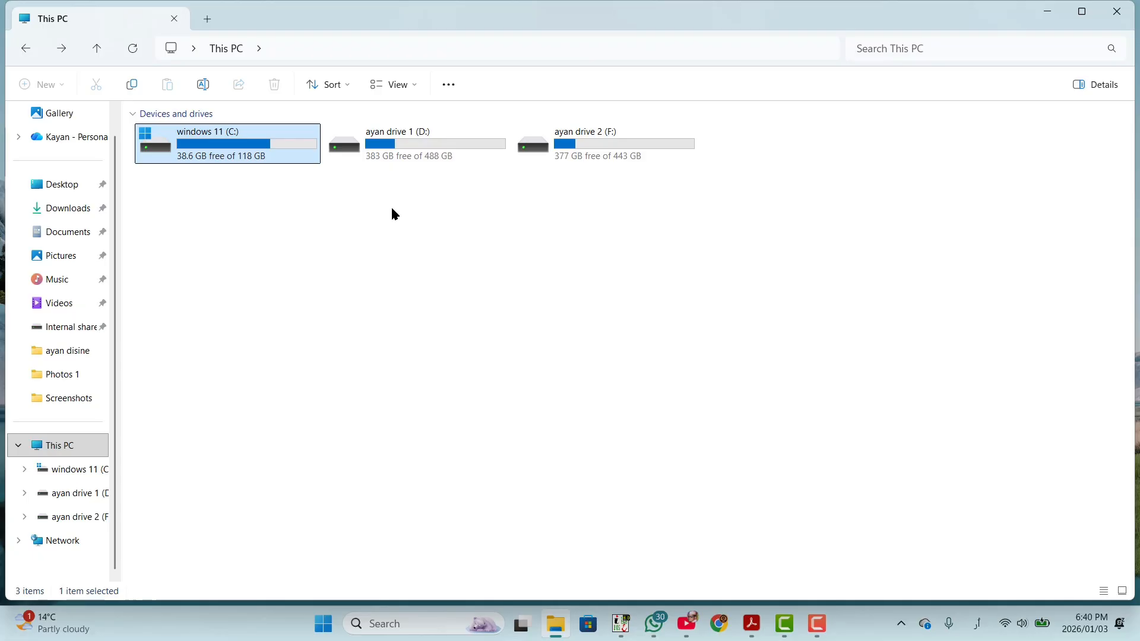
pyautogui.moveTo(222, 141)
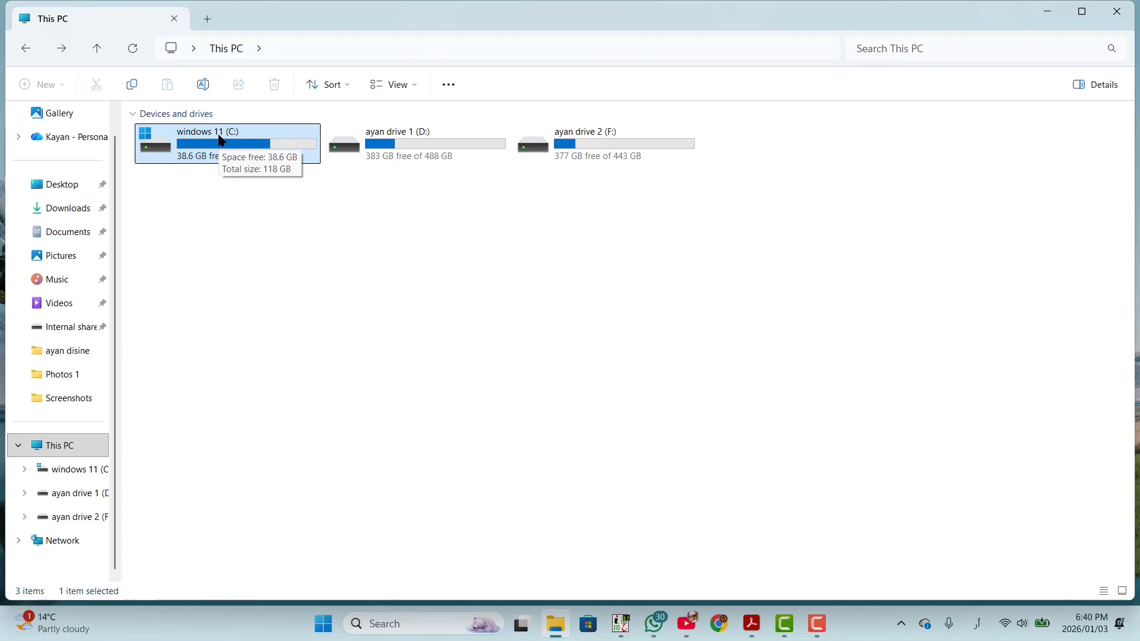
pyautogui.doubleClick(221, 140)
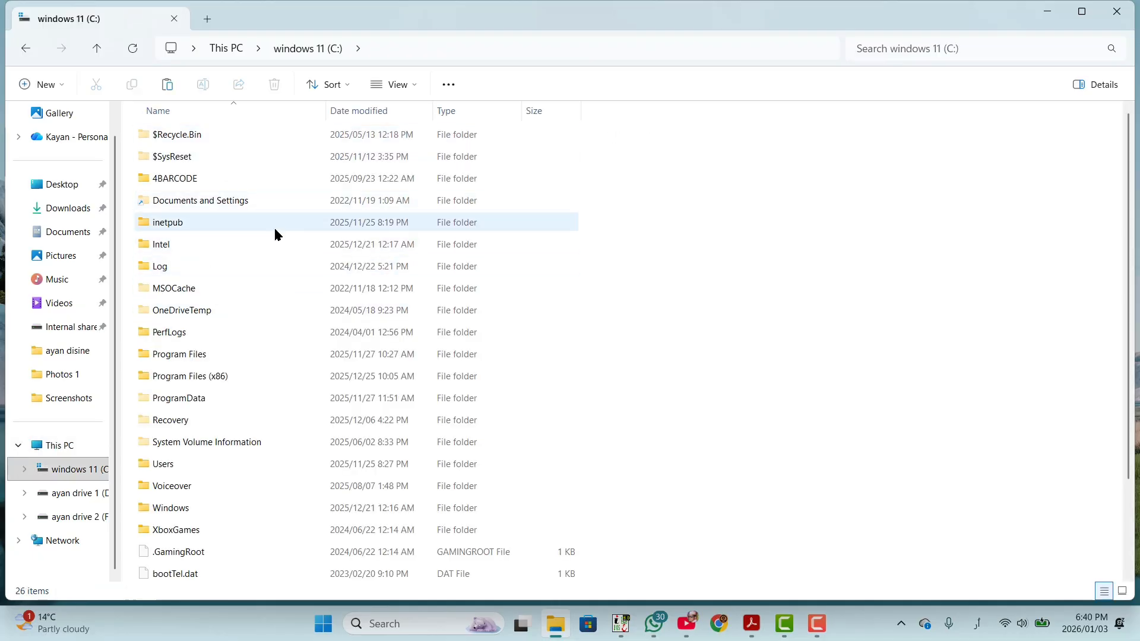
pyautogui.click(24, 48)
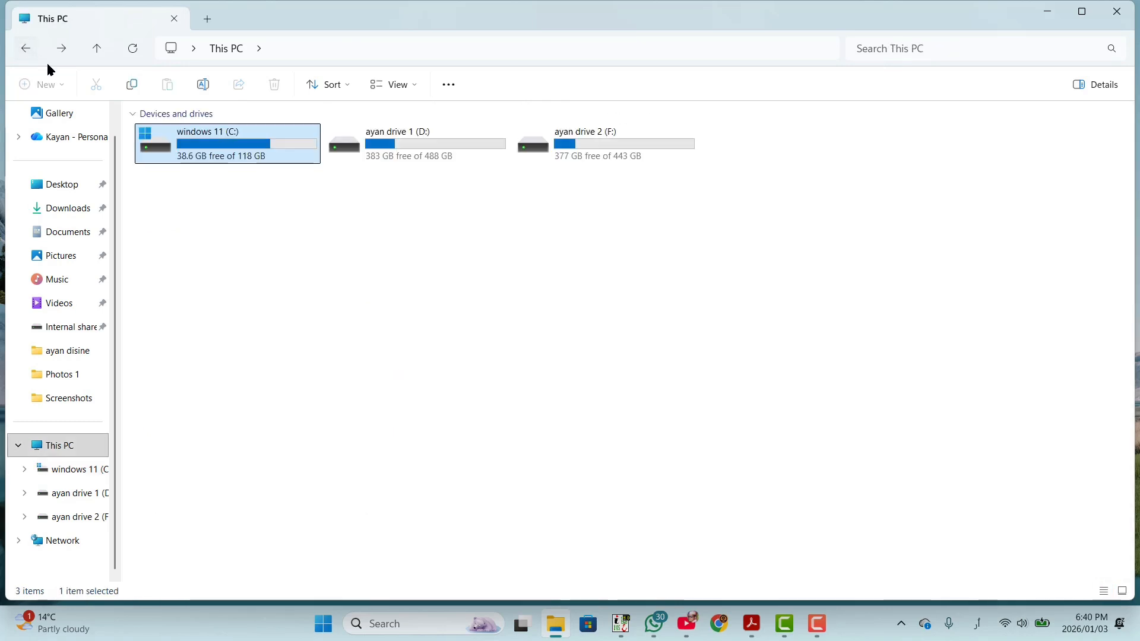
# Step: Examine the Windows system folders and files on drive C:, and return to This PC to view drives D: and F:
pyautogui.doubleClick(206, 139)
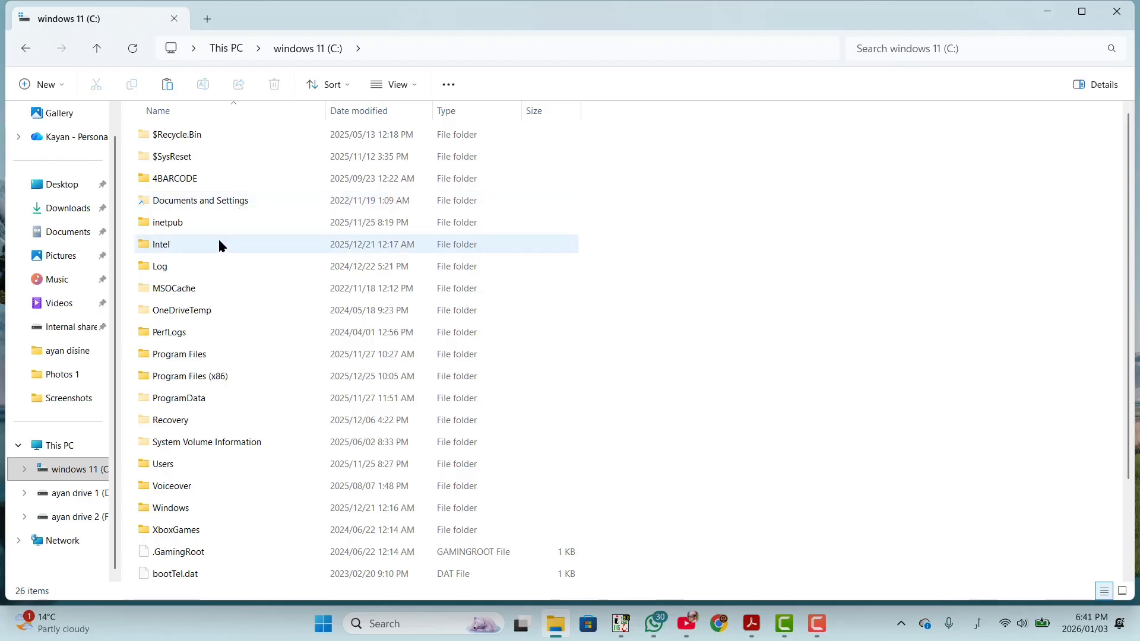
pyautogui.scroll(-2, 219, 237)
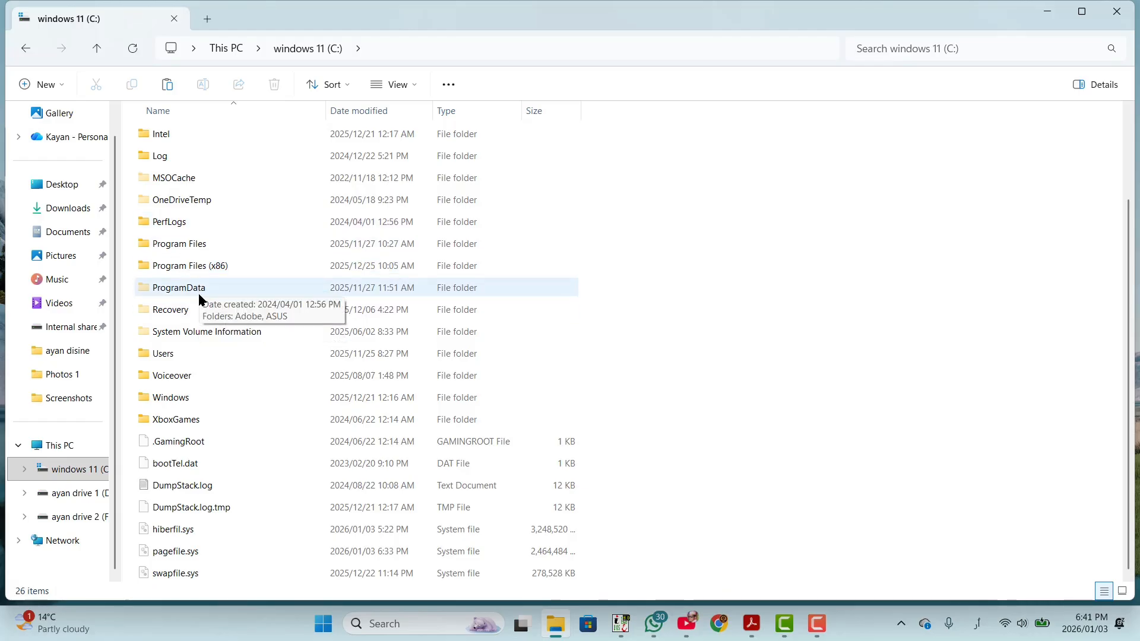
pyautogui.scroll(2, 199, 291)
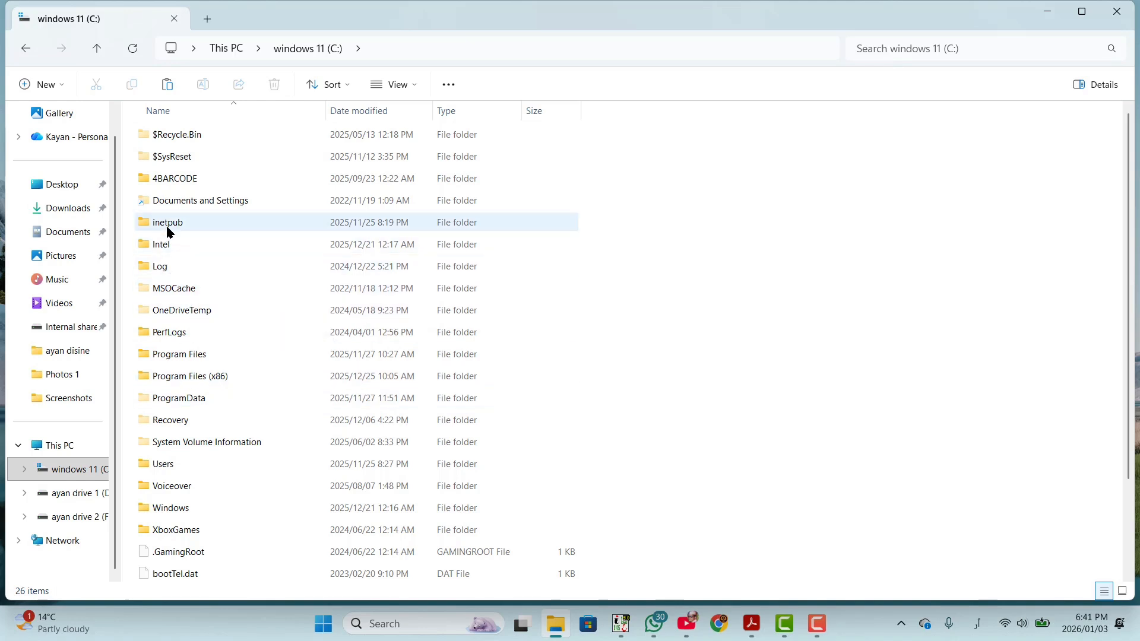
pyautogui.click(26, 48)
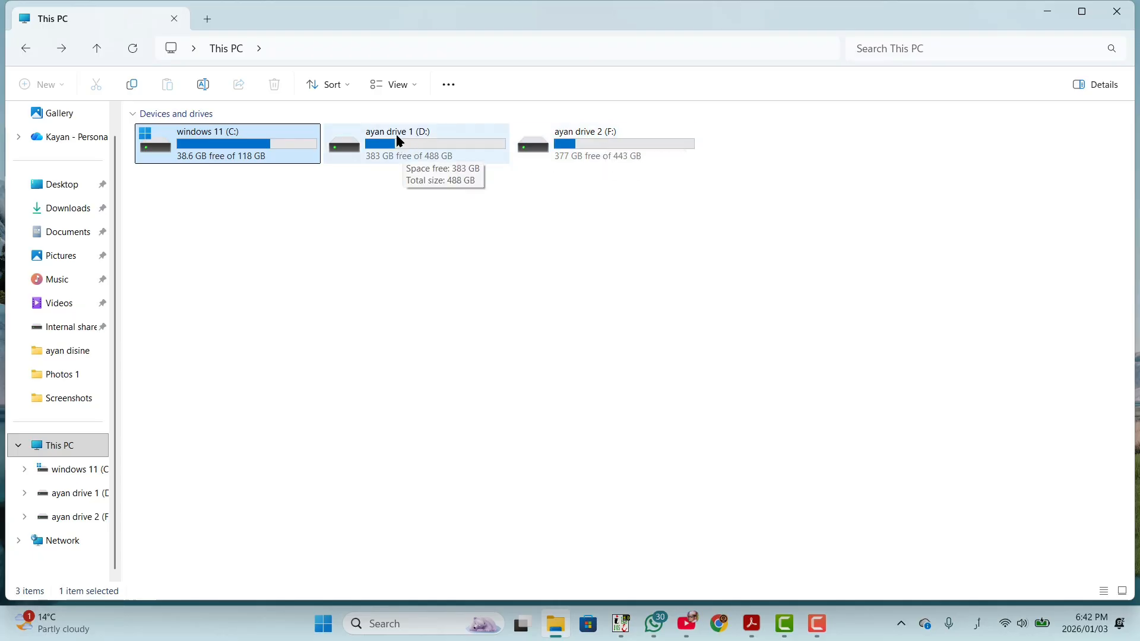
pyautogui.moveTo(608, 145)
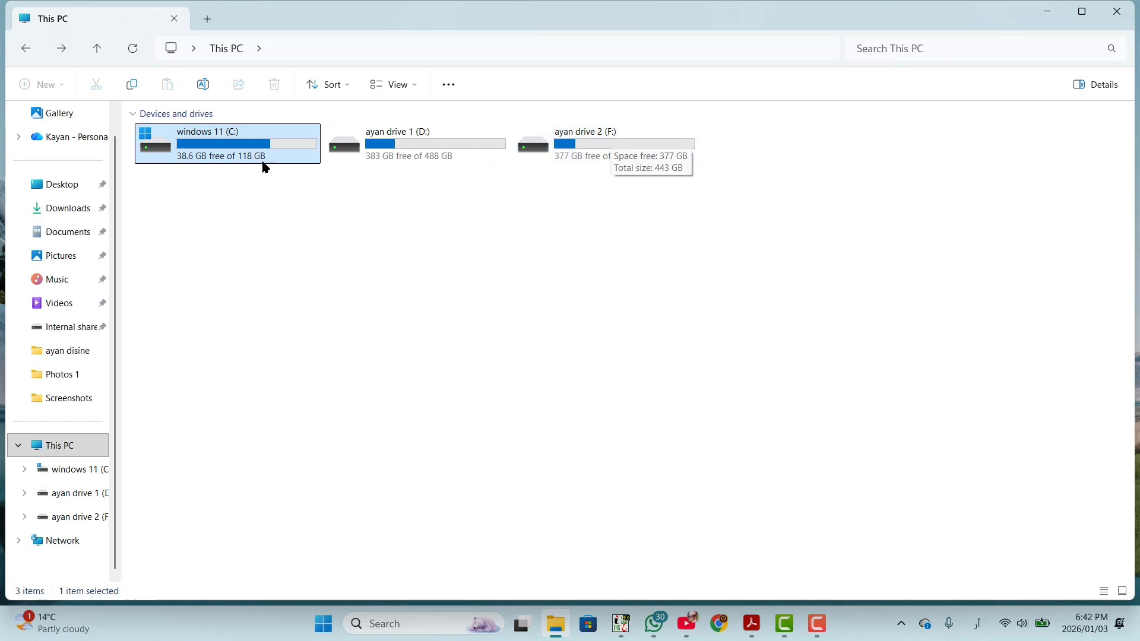
# Step: Examine the system folders on the windows 11 (C:) drive twice, returning to This PC each time
pyautogui.doubleClick(228, 144)
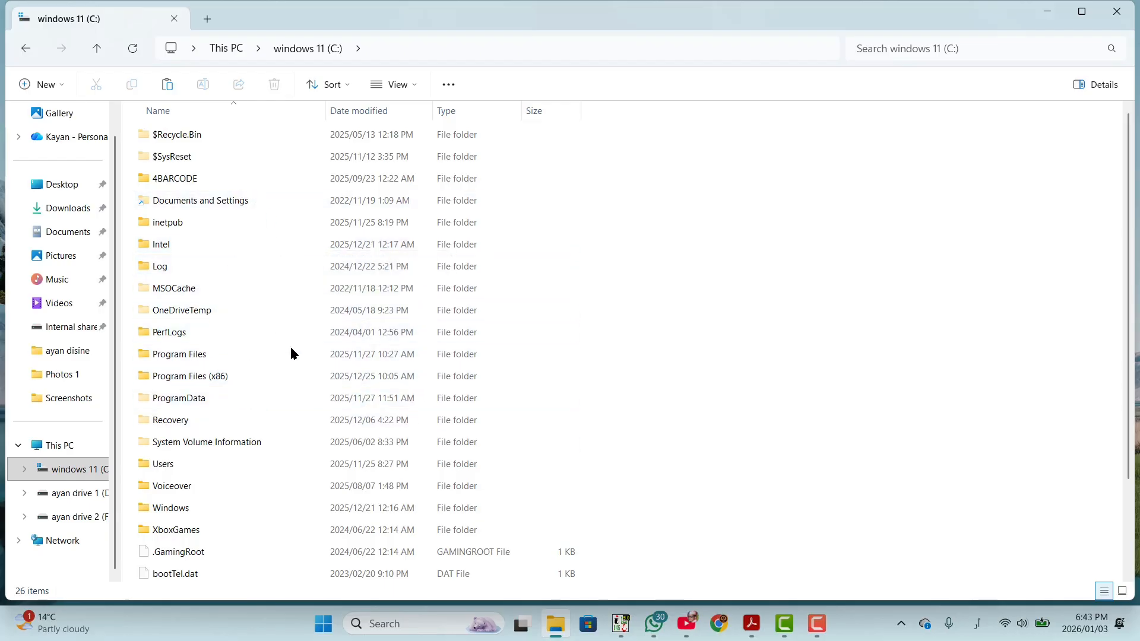
pyautogui.scroll(-2, 268, 406)
pyautogui.scroll(2, 262, 394)
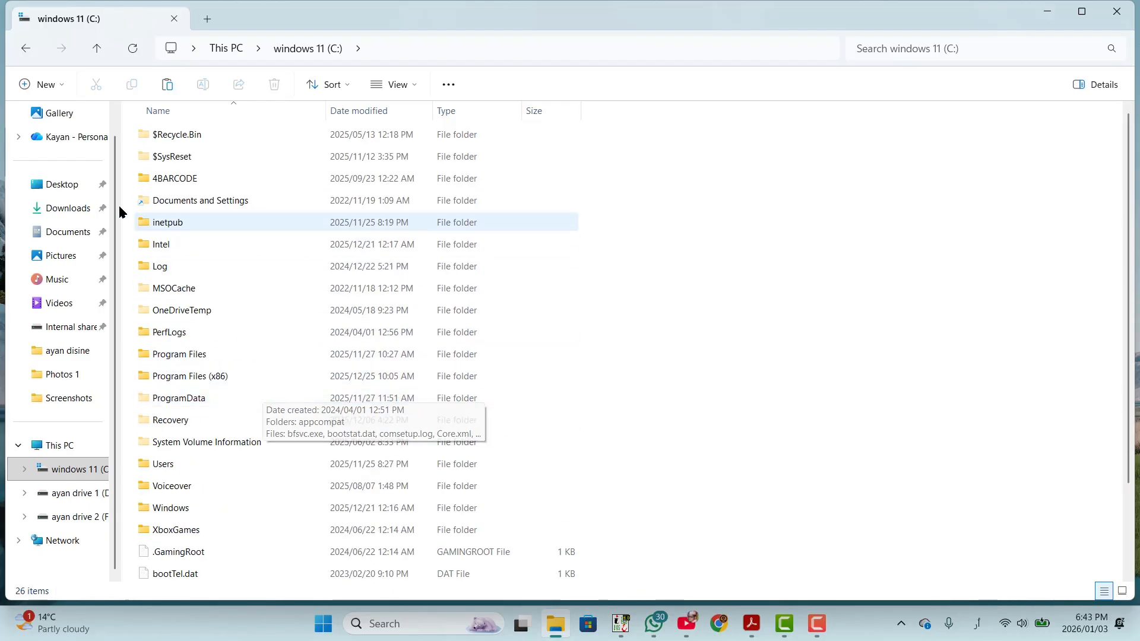
pyautogui.click(25, 49)
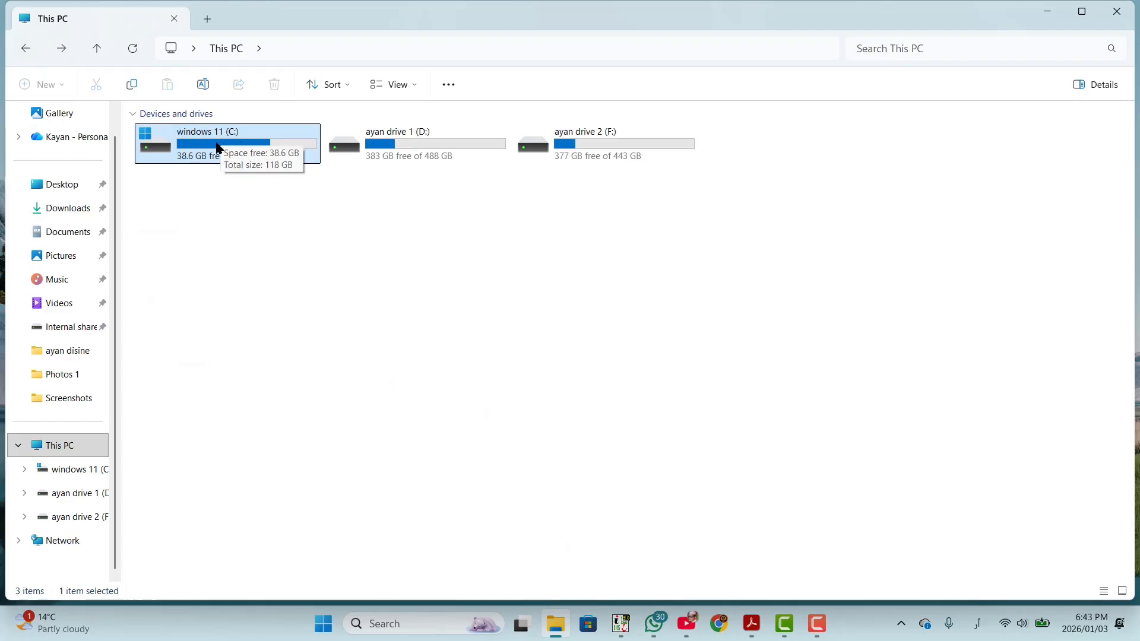
pyautogui.doubleClick(217, 149)
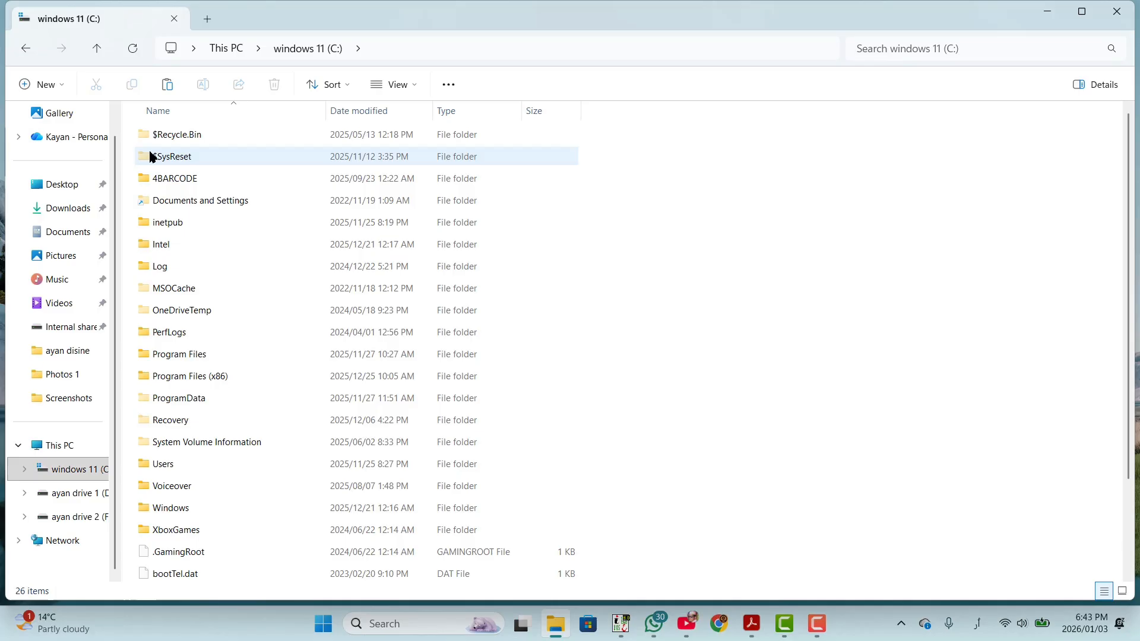
pyautogui.click(26, 48)
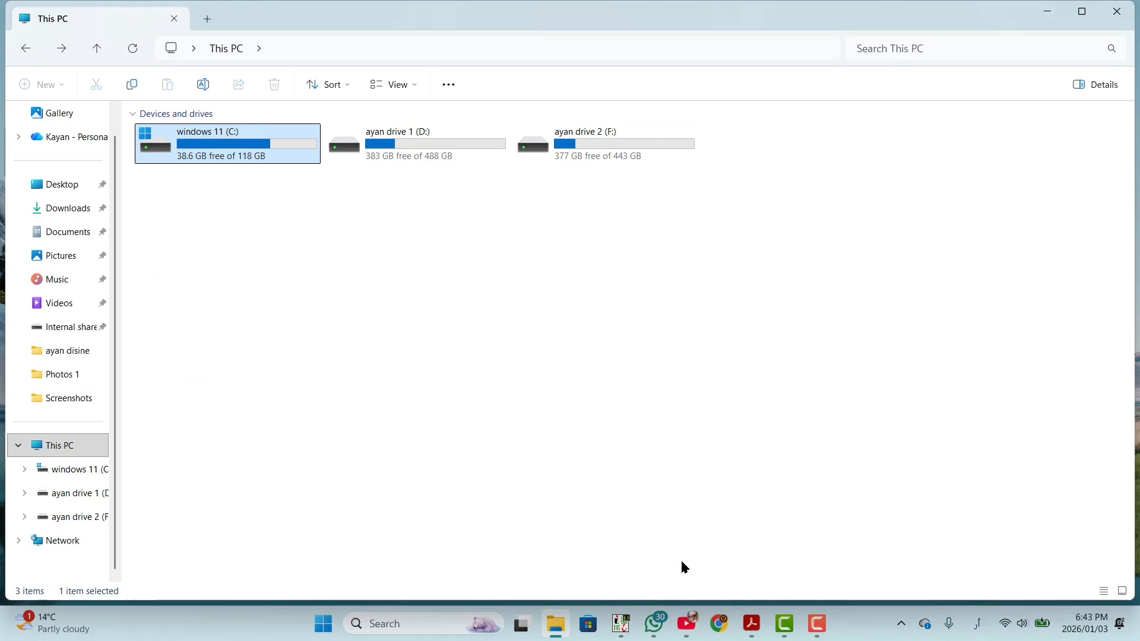
# Step: Switch to InPage and start the Open command for an existing document
pyautogui.click(621, 625)
pyautogui.click(29, 24)
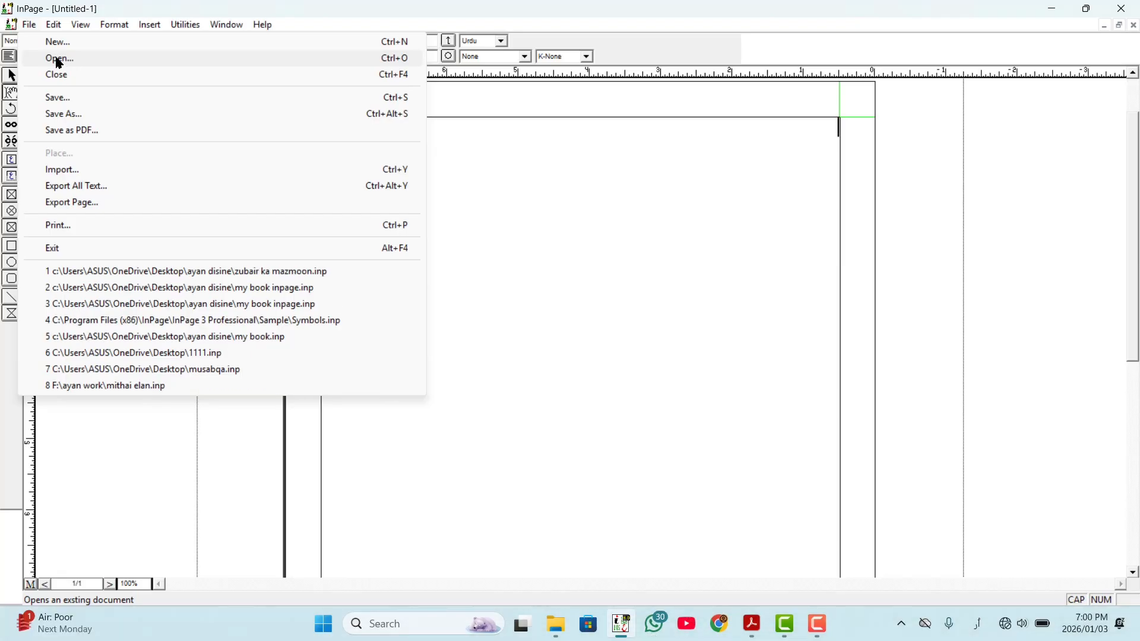
pyautogui.click(616, 208)
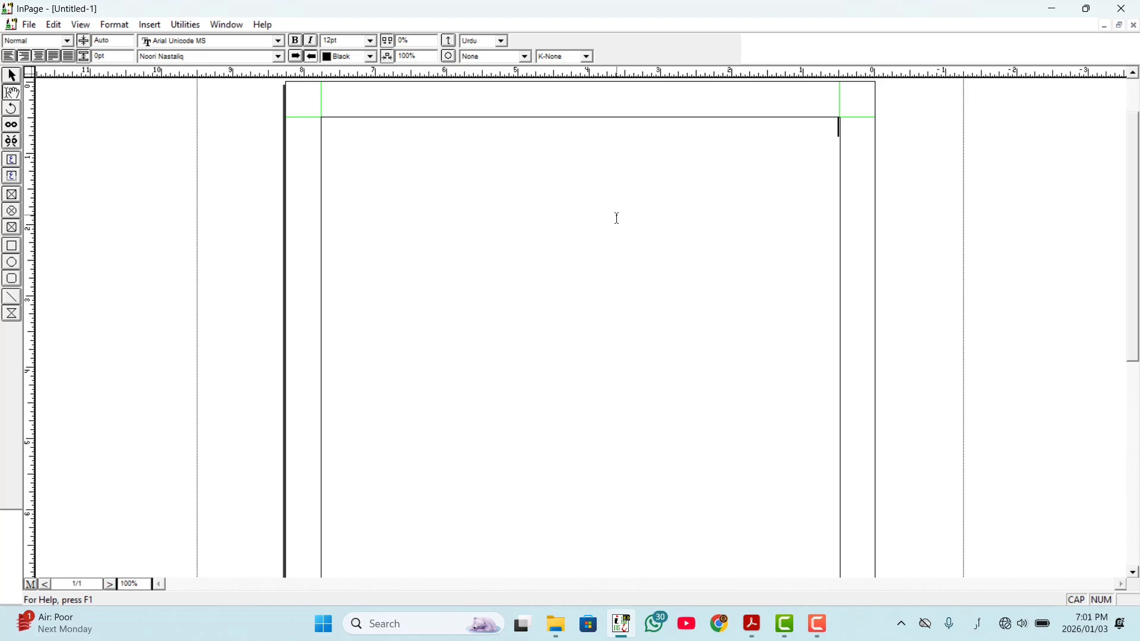
pyautogui.click(28, 27)
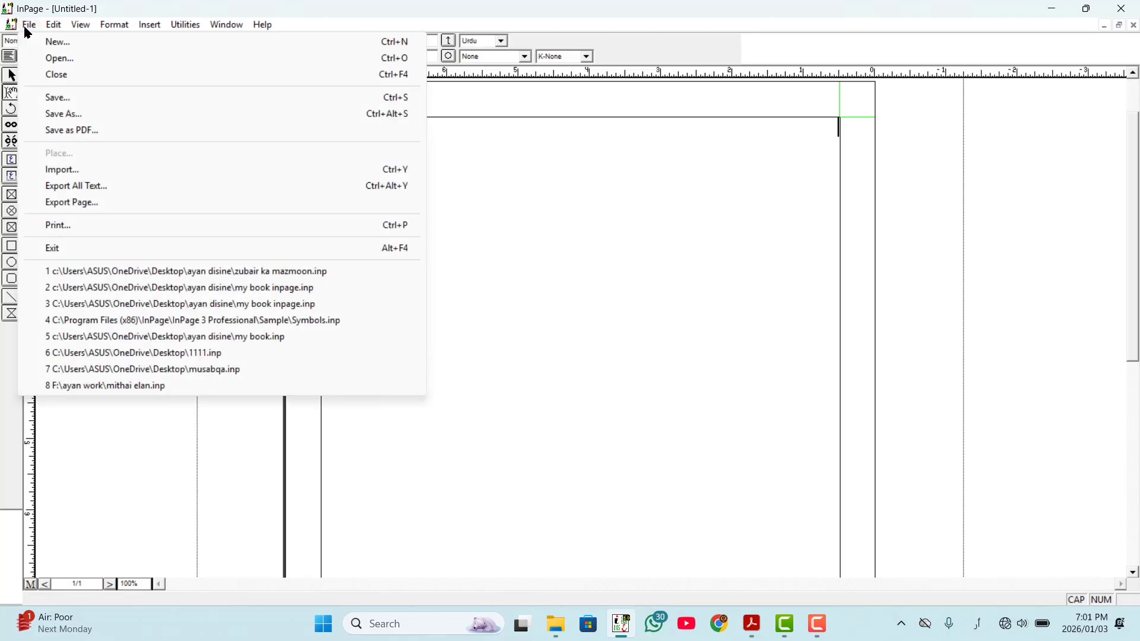
pyautogui.click(50, 59)
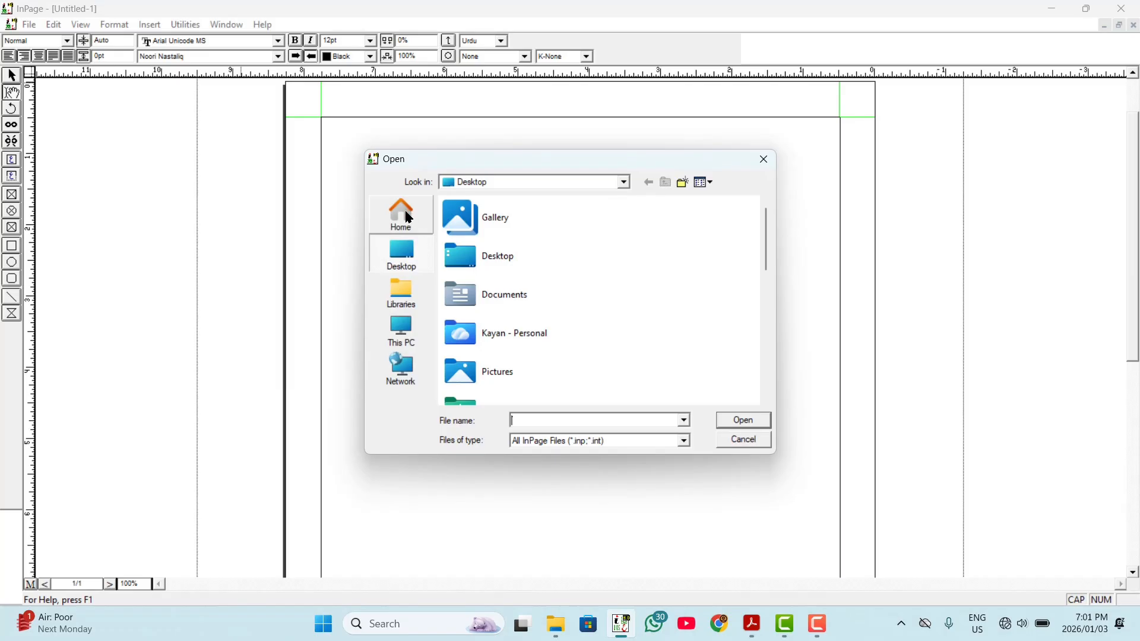
# Step: Examine the folders and drives available as search locations in the Open dialog
pyautogui.click(576, 183)
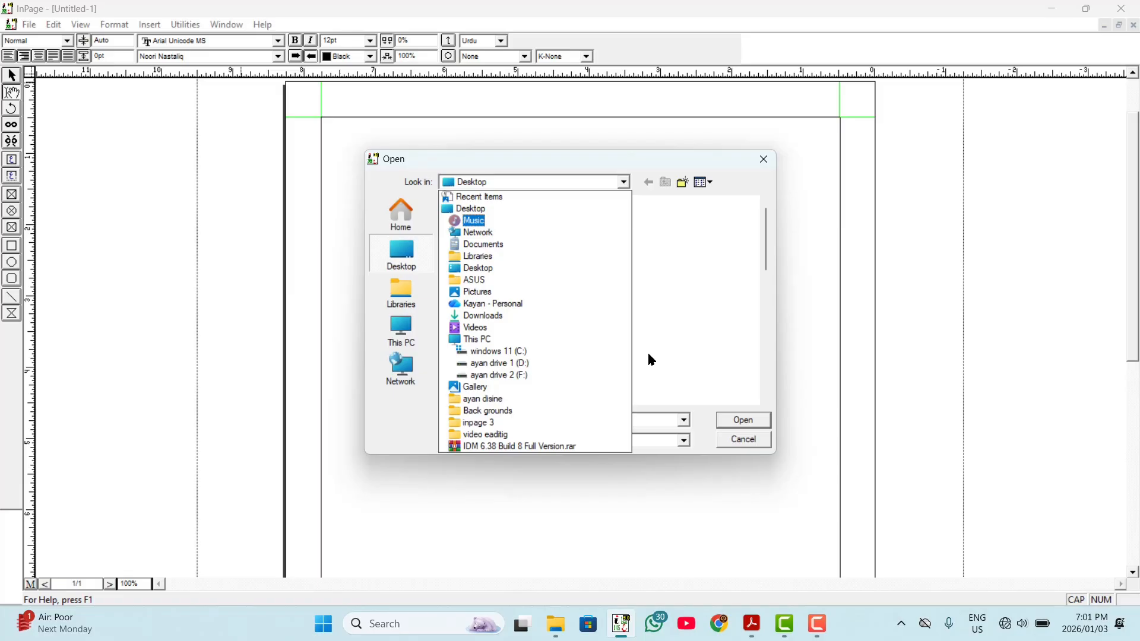
pyautogui.click(667, 237)
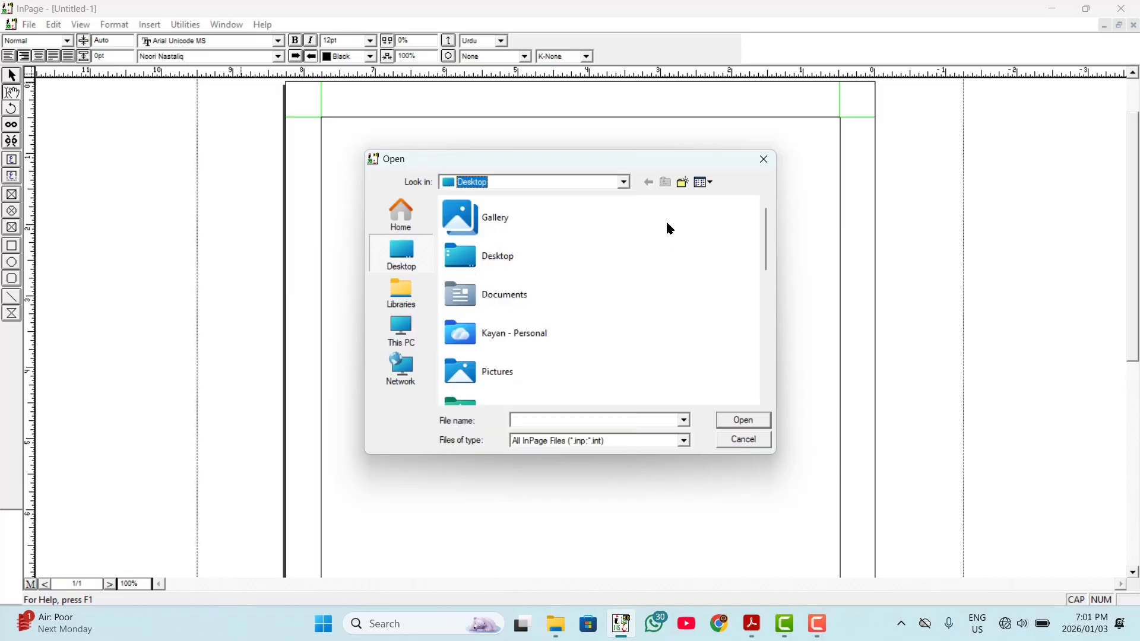
pyautogui.click(625, 184)
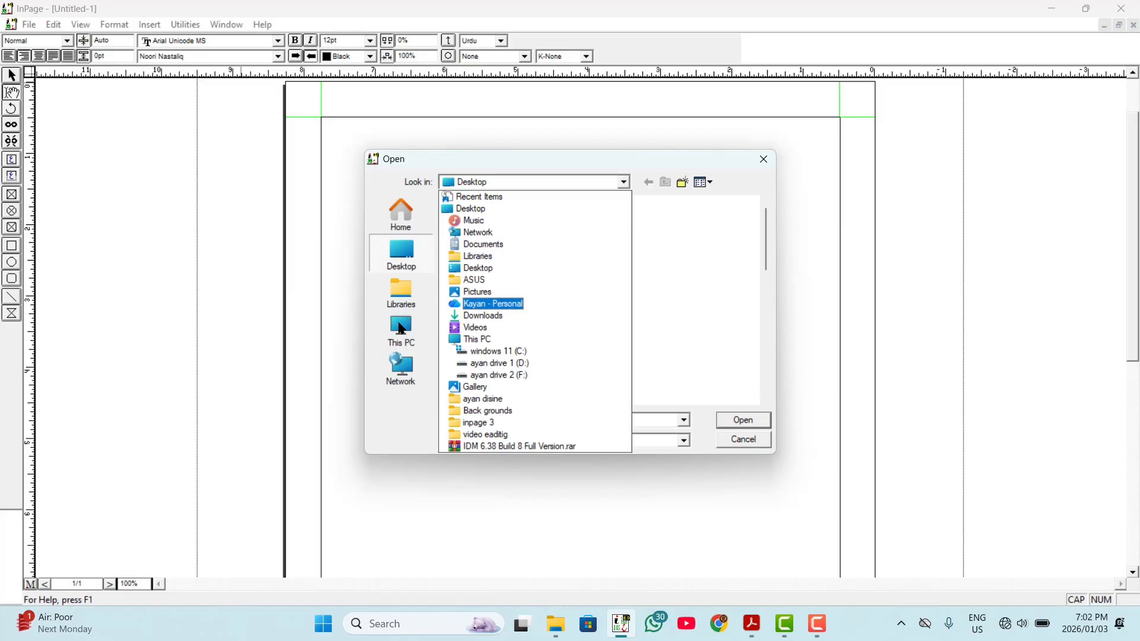
pyautogui.click(664, 266)
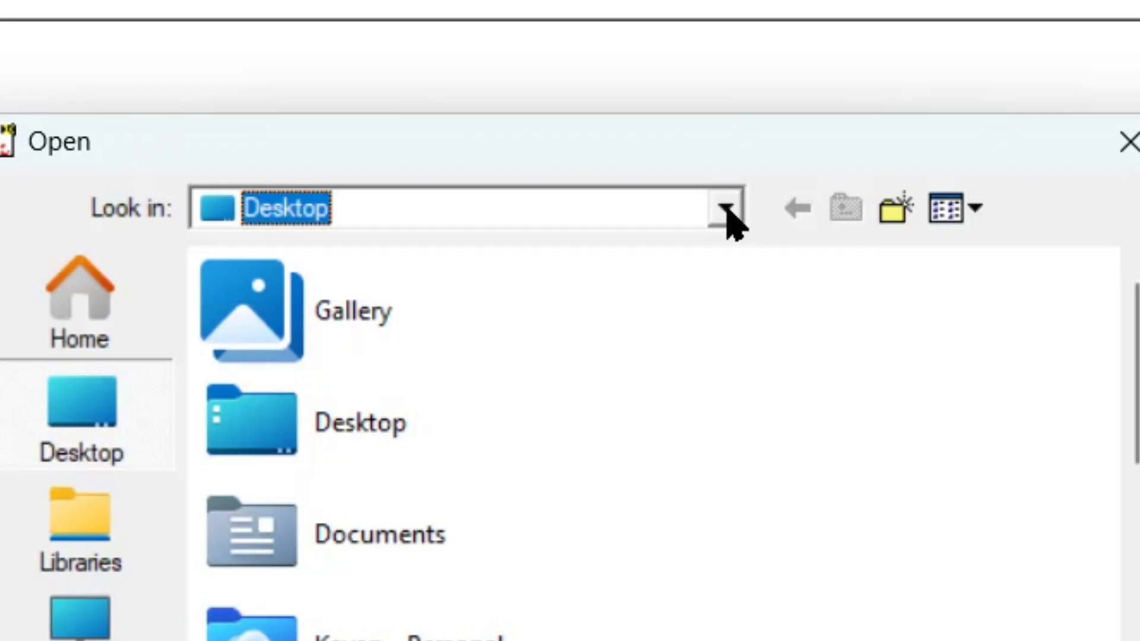
# Step: Browse through This PC to the INPAGE FILES folder on drive F:
pyautogui.click(728, 209)
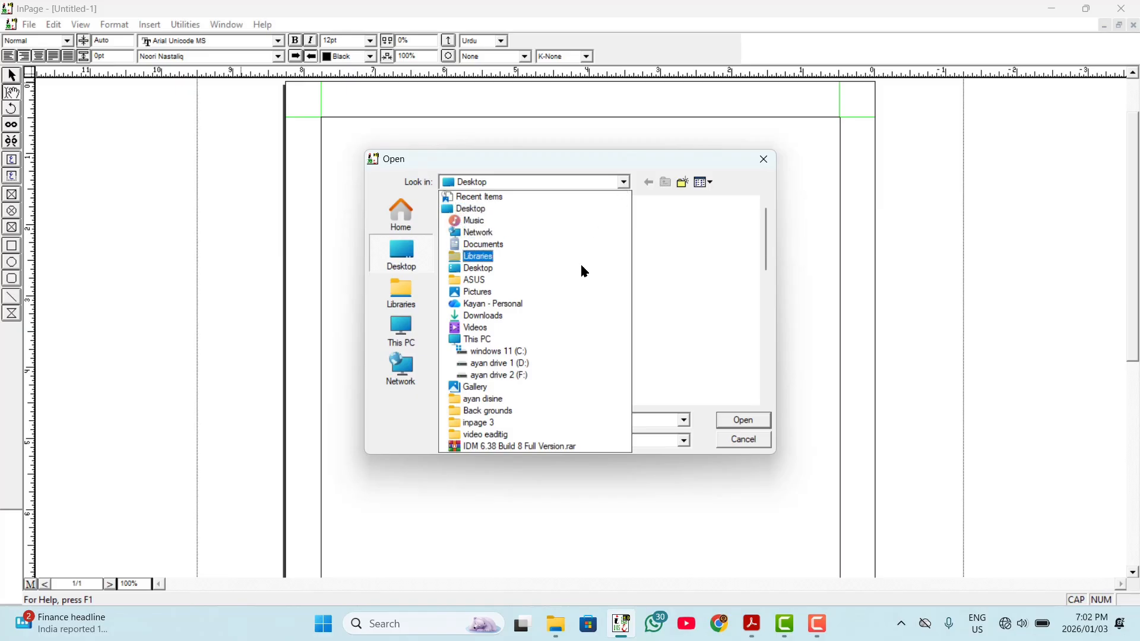
pyautogui.click(491, 342)
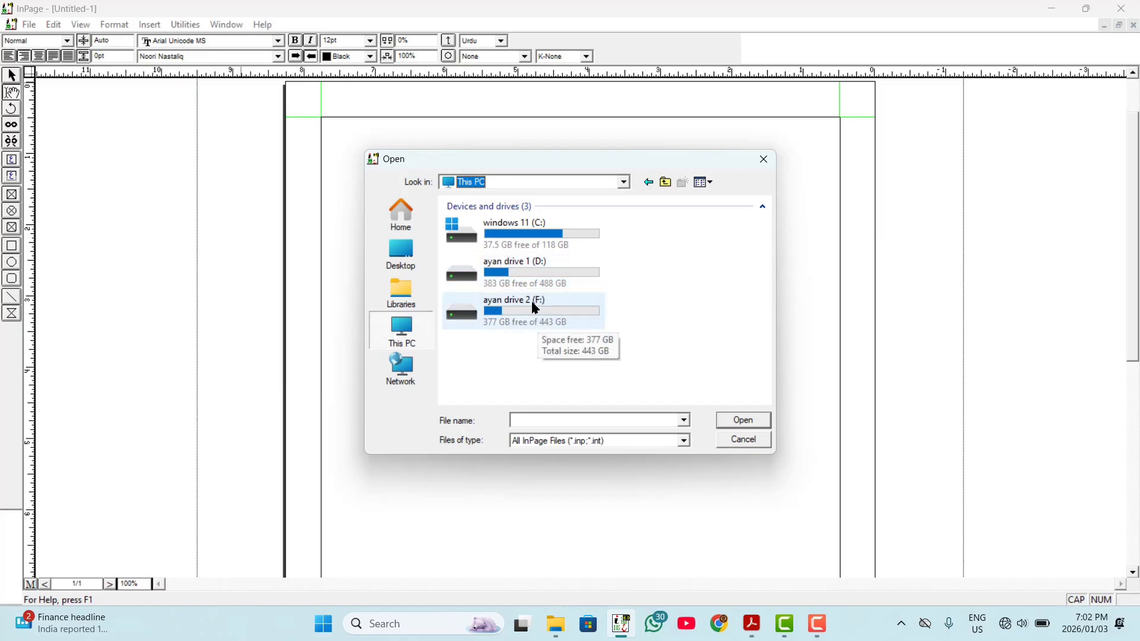
pyautogui.doubleClick(532, 306)
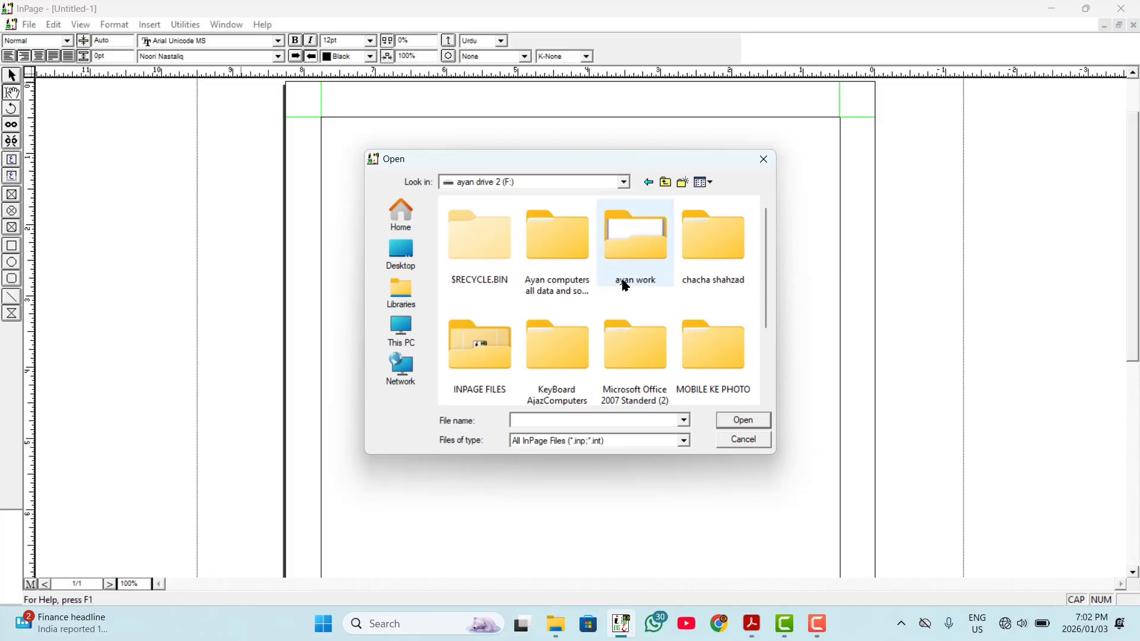
pyautogui.scroll(-2, 625, 286)
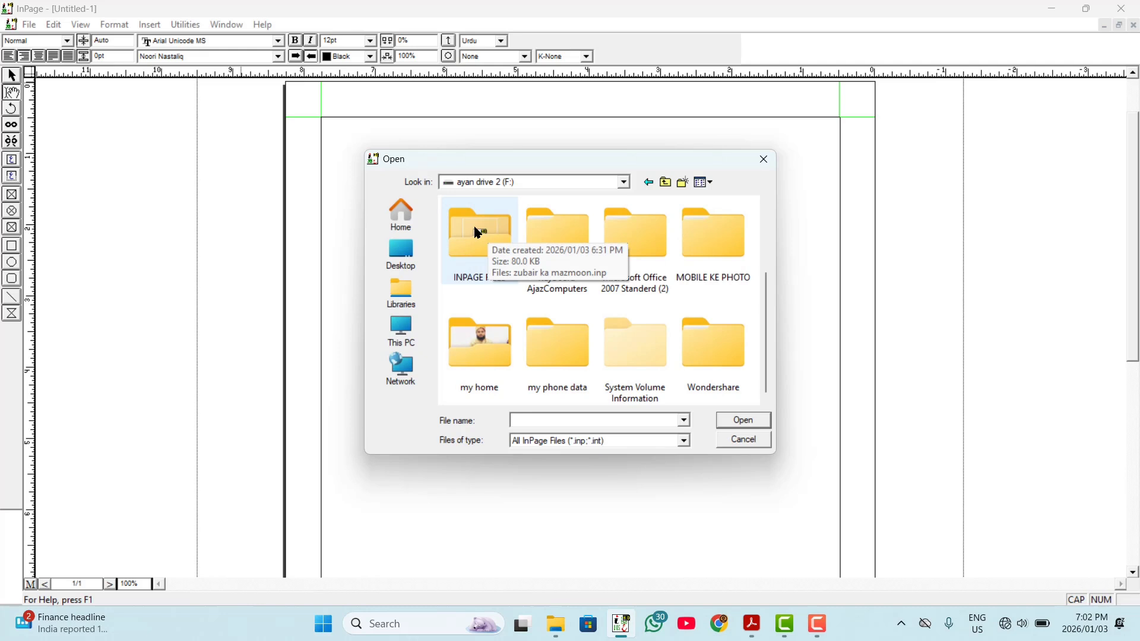
pyautogui.doubleClick(478, 232)
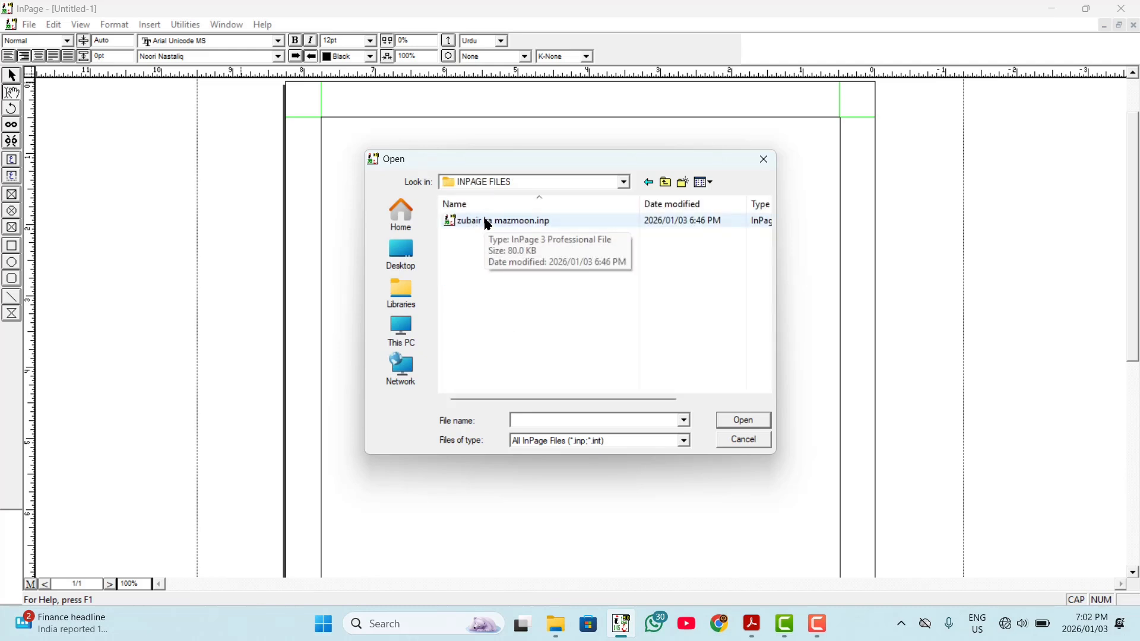
# Step: Select the .inp document in the INPAGE FILES folder and open it
pyautogui.click(488, 225)
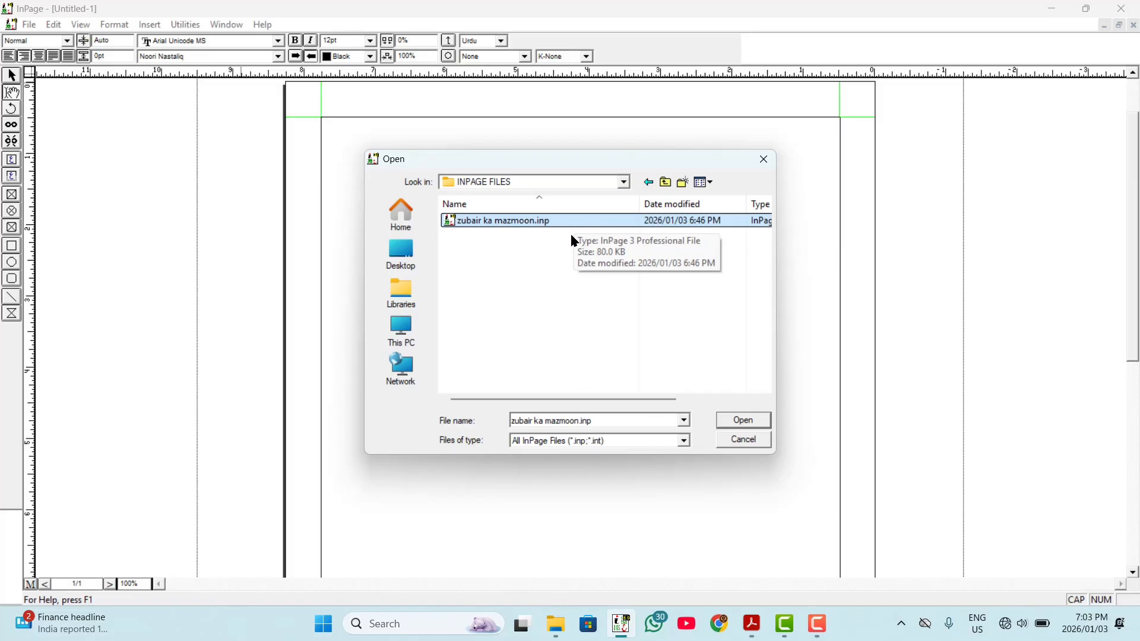
pyautogui.click(570, 245)
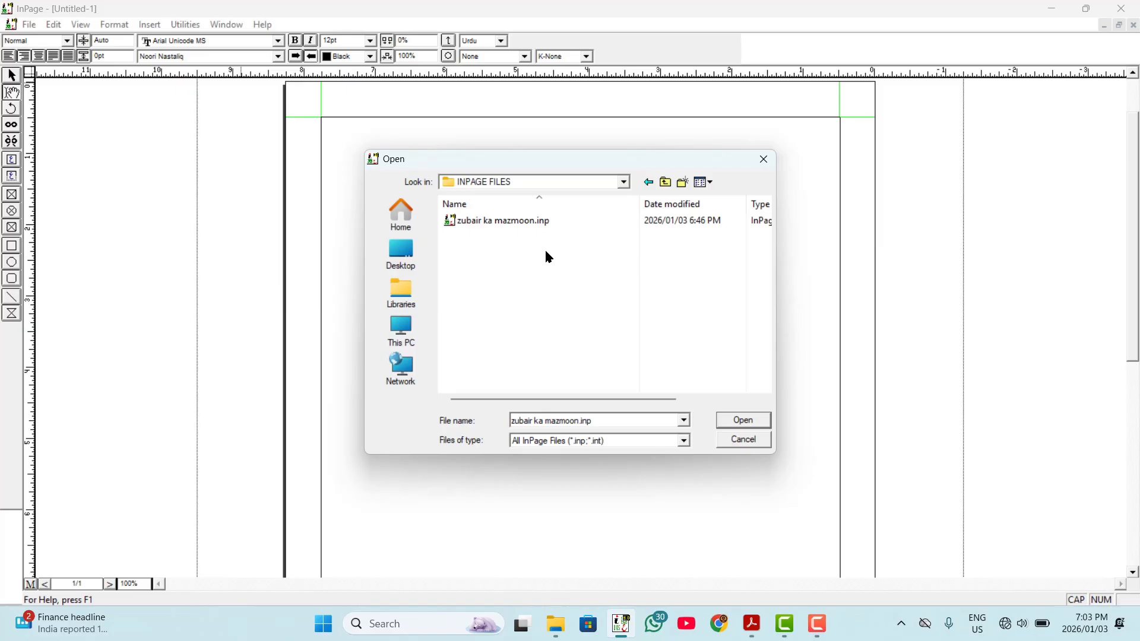
pyautogui.click(543, 223)
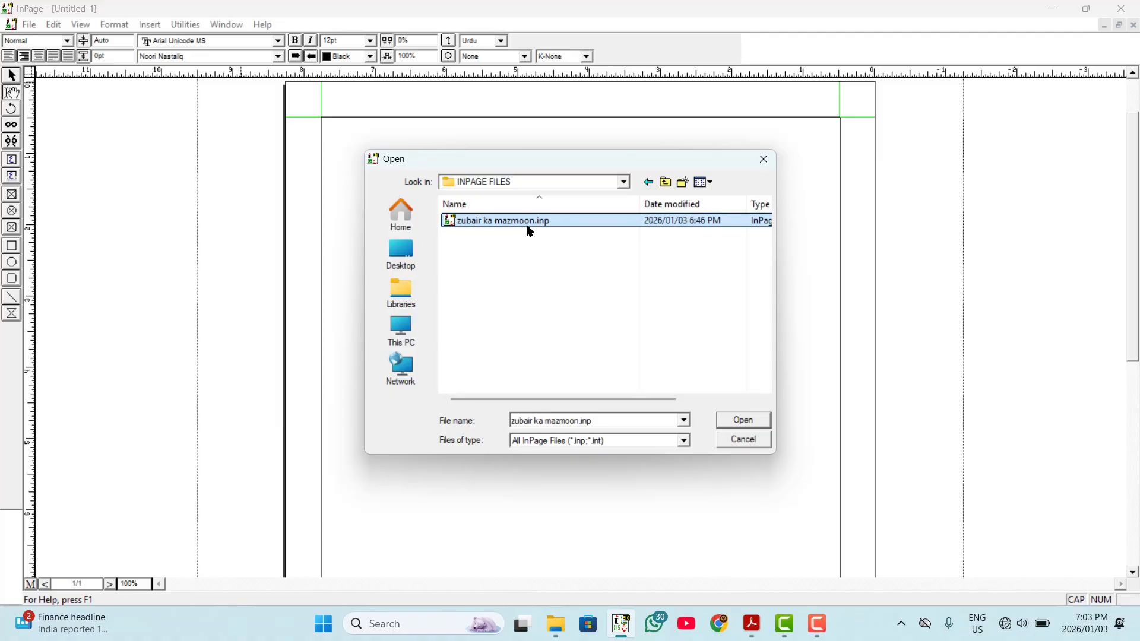
pyautogui.click(746, 423)
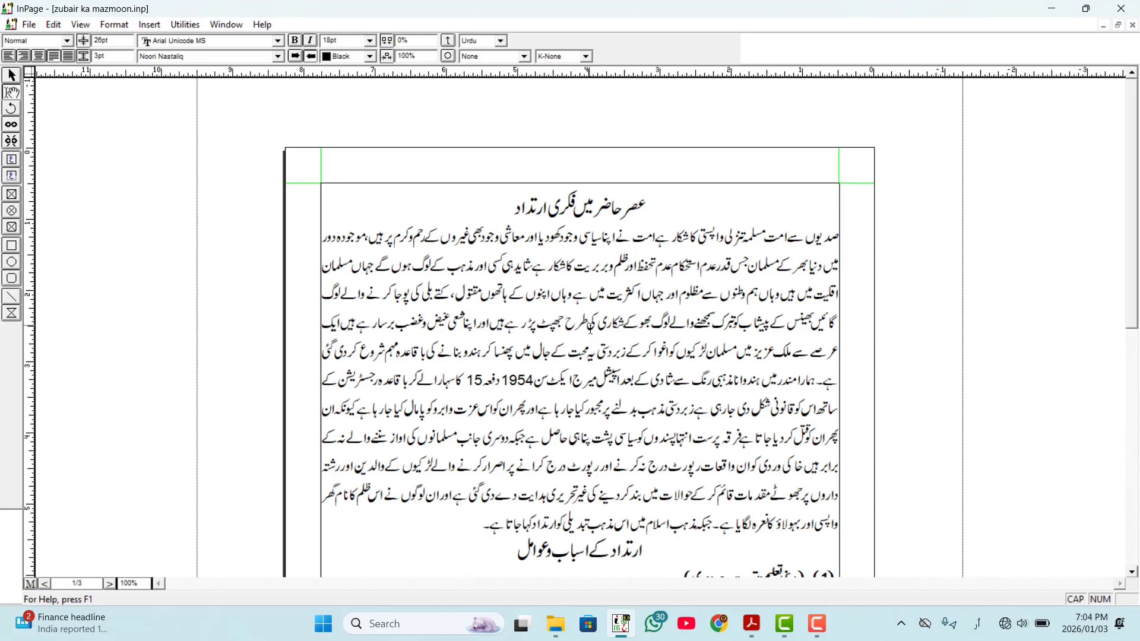
# Step: Look over the opened Urdu document and review InPage's file commands, including Open, without running any
pyautogui.scroll(-5, 590, 329)
pyautogui.scroll(5, 590, 329)
pyautogui.click(33, 26)
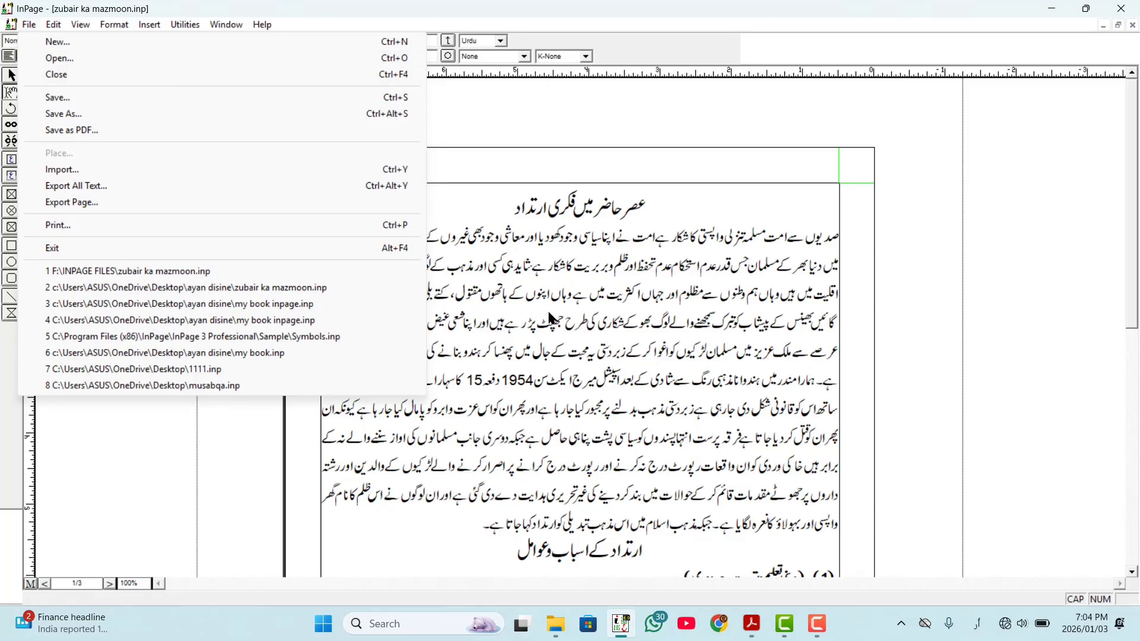
pyautogui.click(549, 314)
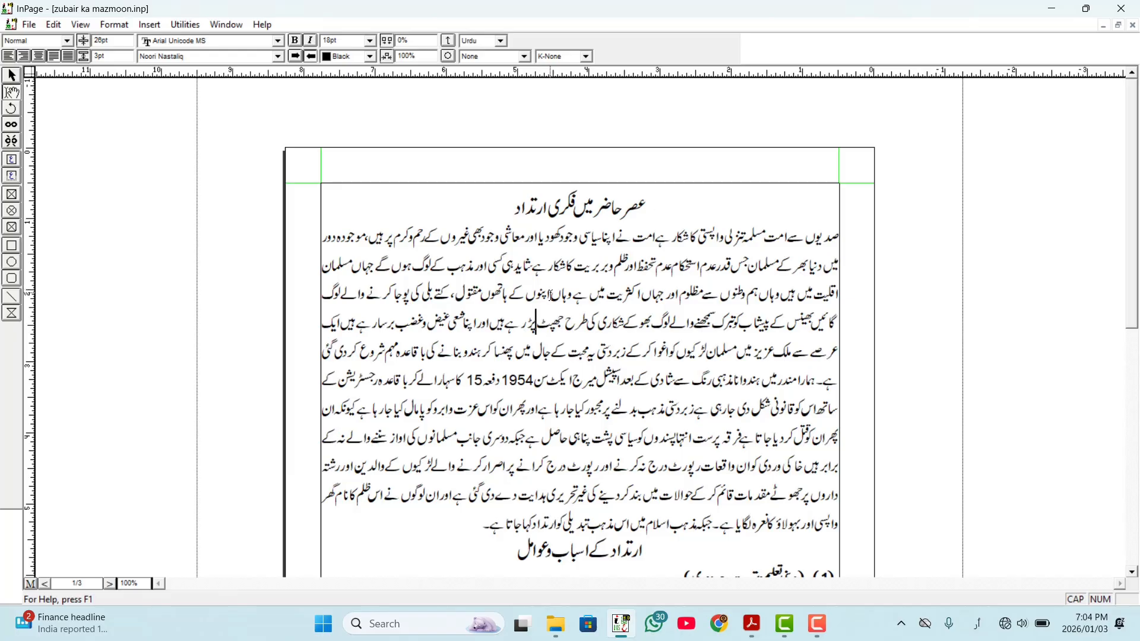
pyautogui.click(31, 26)
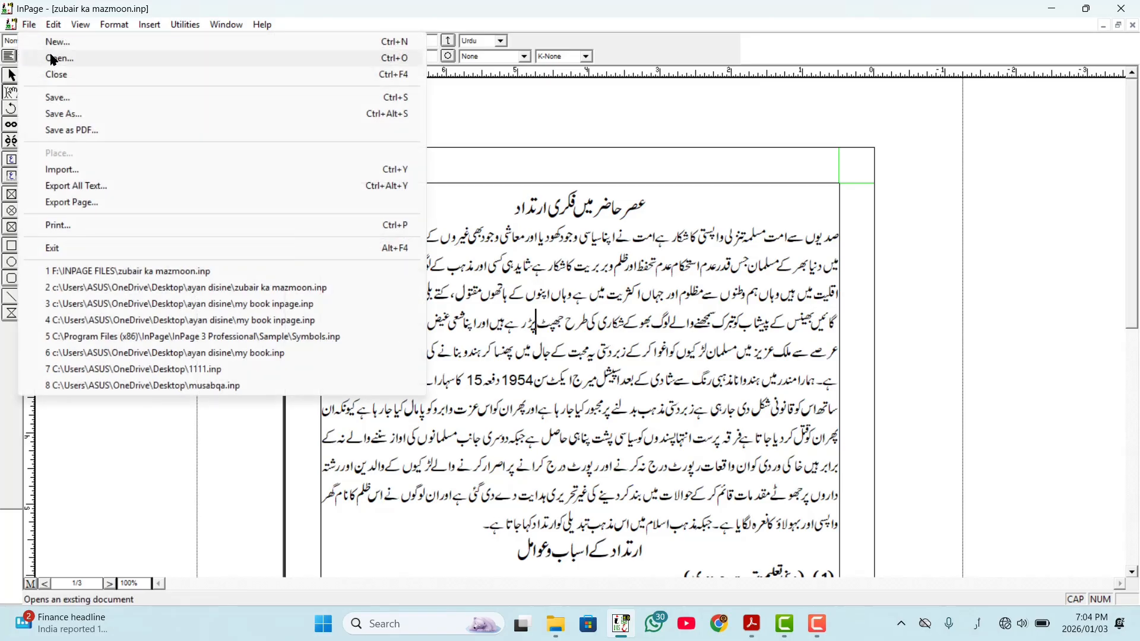
pyautogui.click(735, 284)
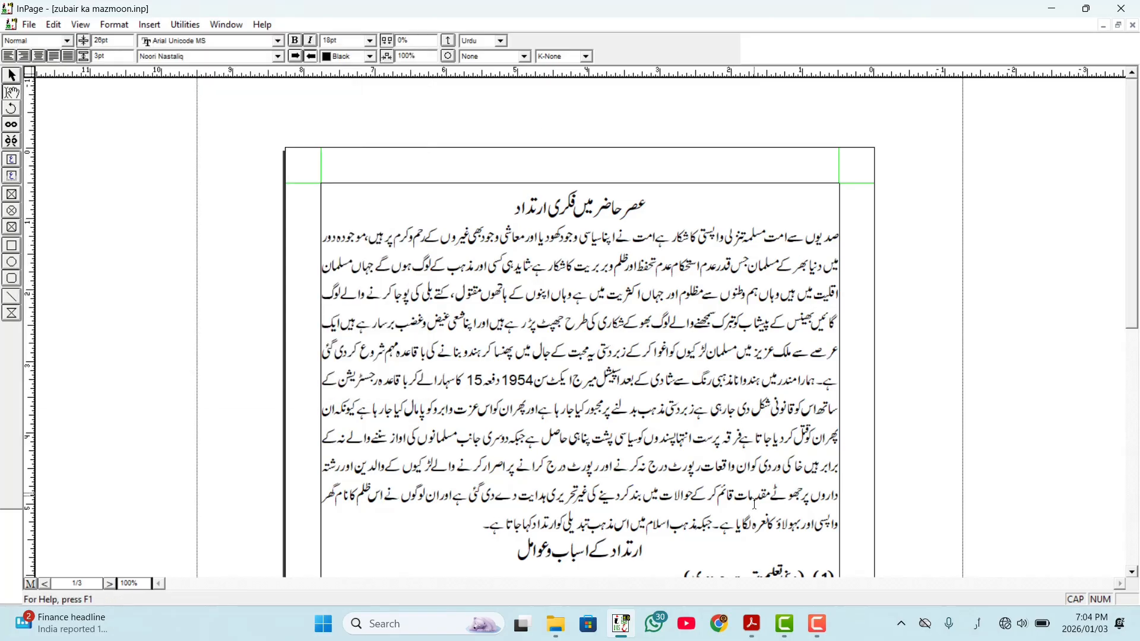
# Step: Switch to my book inpage.pdf in Acrobat and read the section explaining the Close command
pyautogui.moveTo(749, 637)
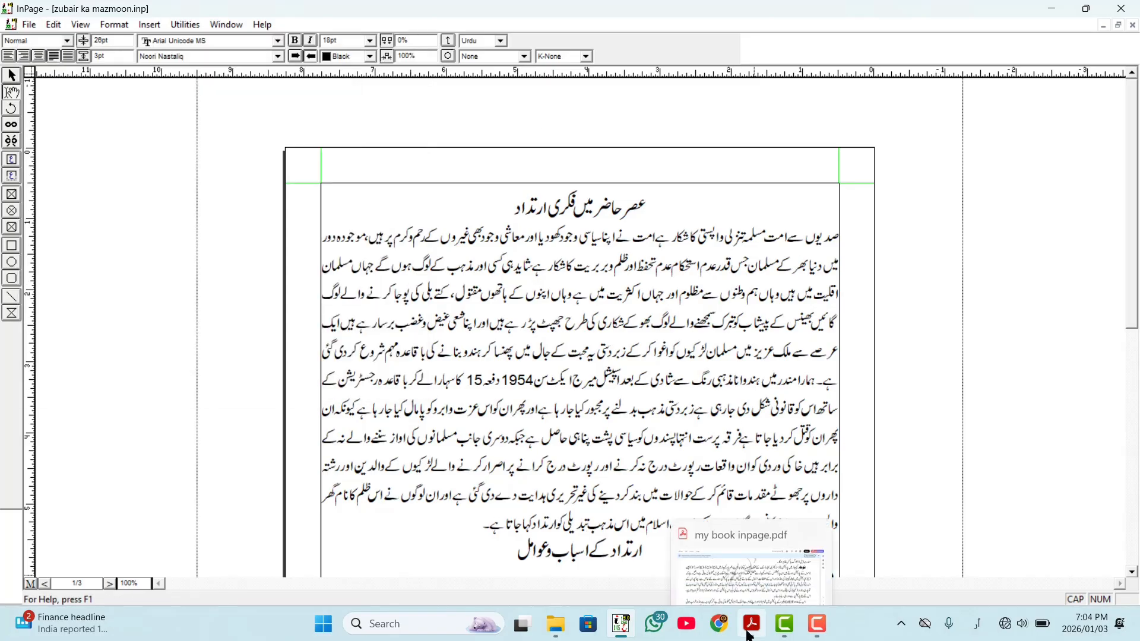
pyautogui.click(745, 559)
pyautogui.scroll(-4, 830, 389)
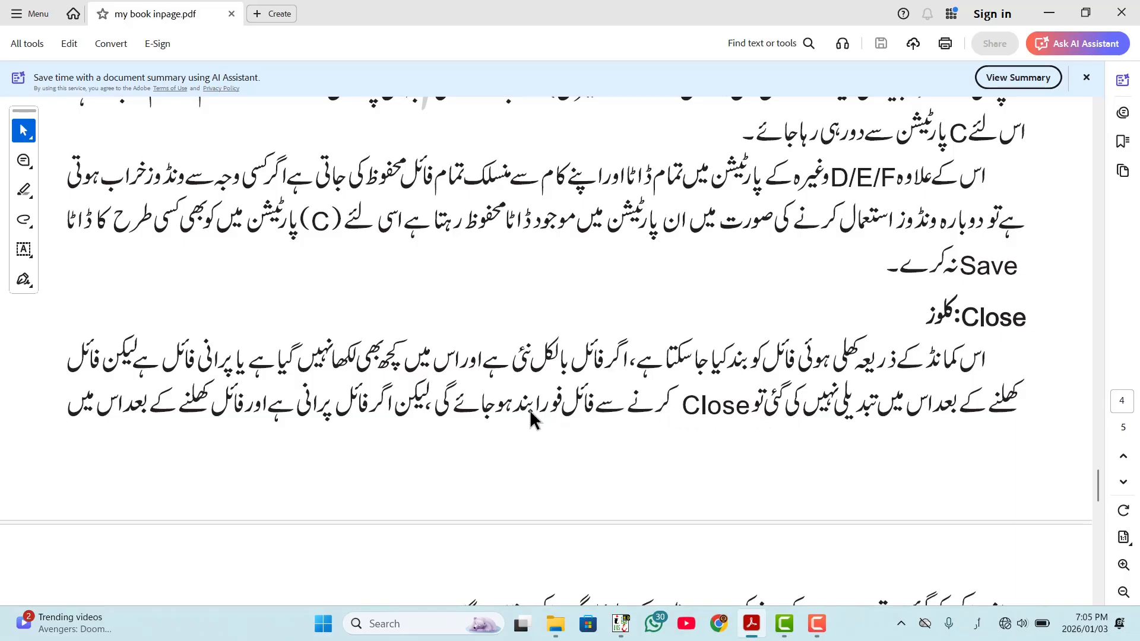
pyautogui.scroll(-2, 402, 410)
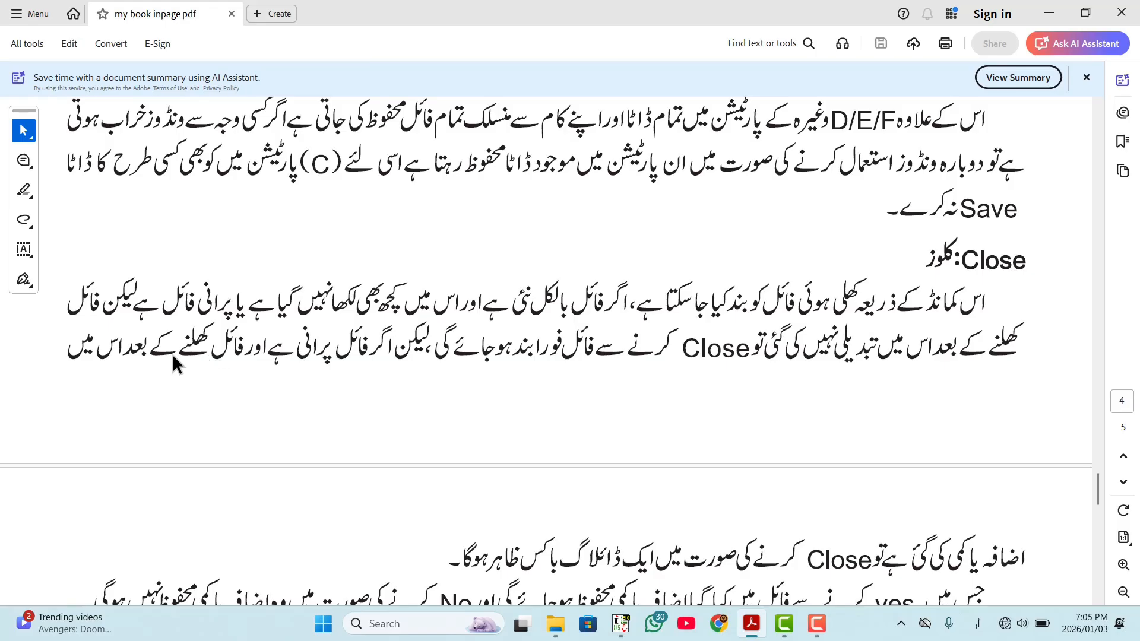
pyautogui.scroll(-2, 148, 353)
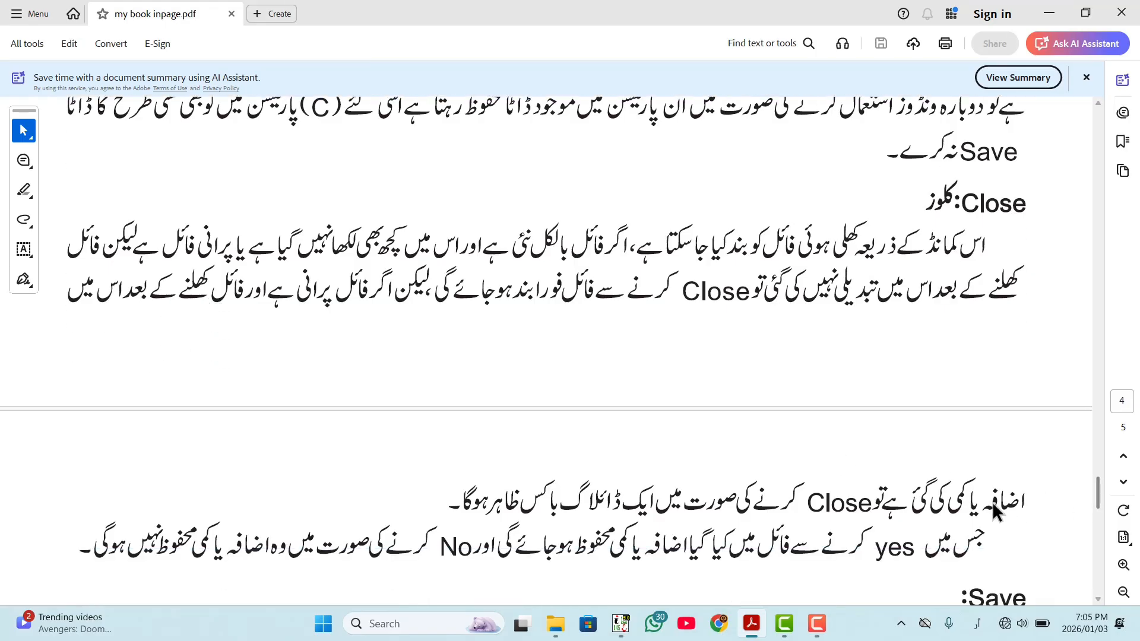
pyautogui.scroll(-3, 986, 501)
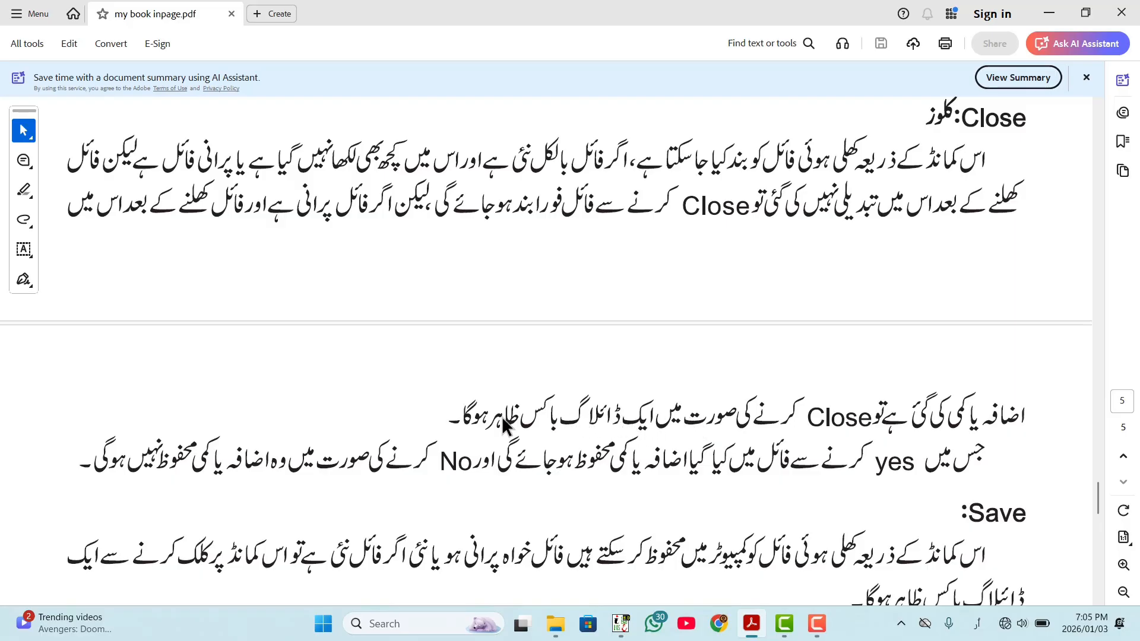
pyautogui.scroll(-2, 955, 457)
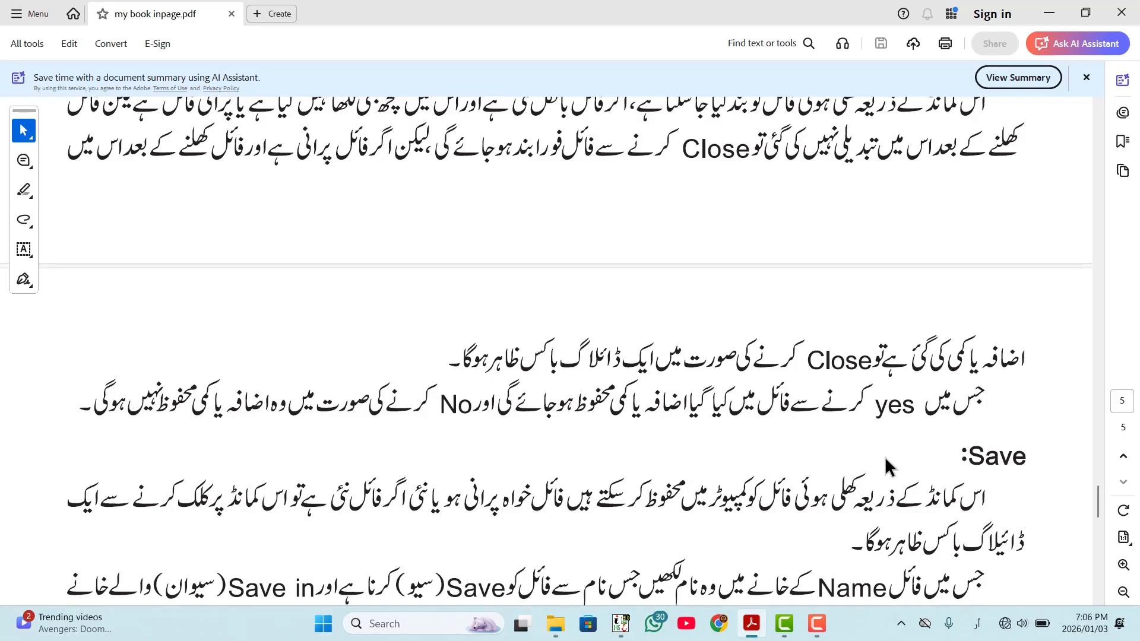
pyautogui.scroll(3, 940, 350)
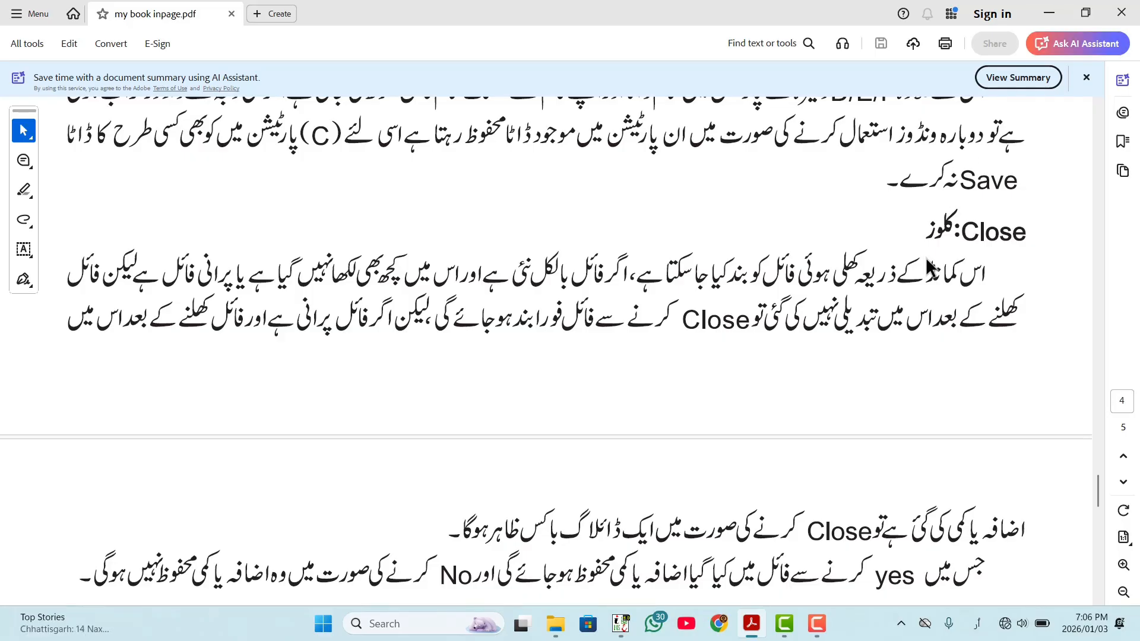
# Step: Switch back to InPage and close the open Urdu document with the Close command
pyautogui.click(620, 623)
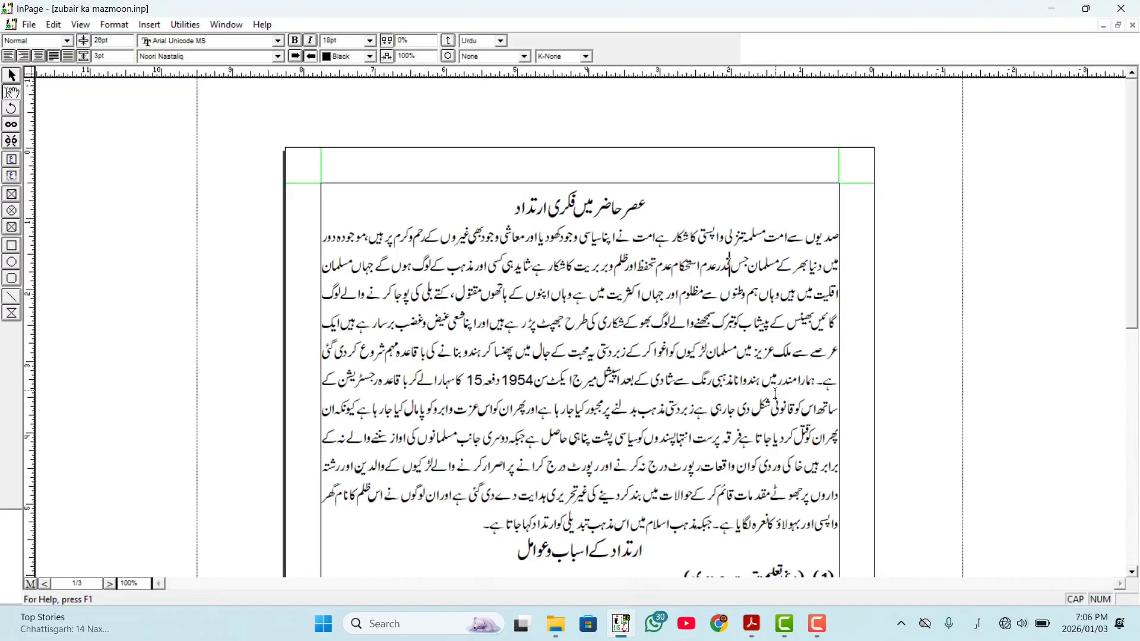
pyautogui.click(29, 24)
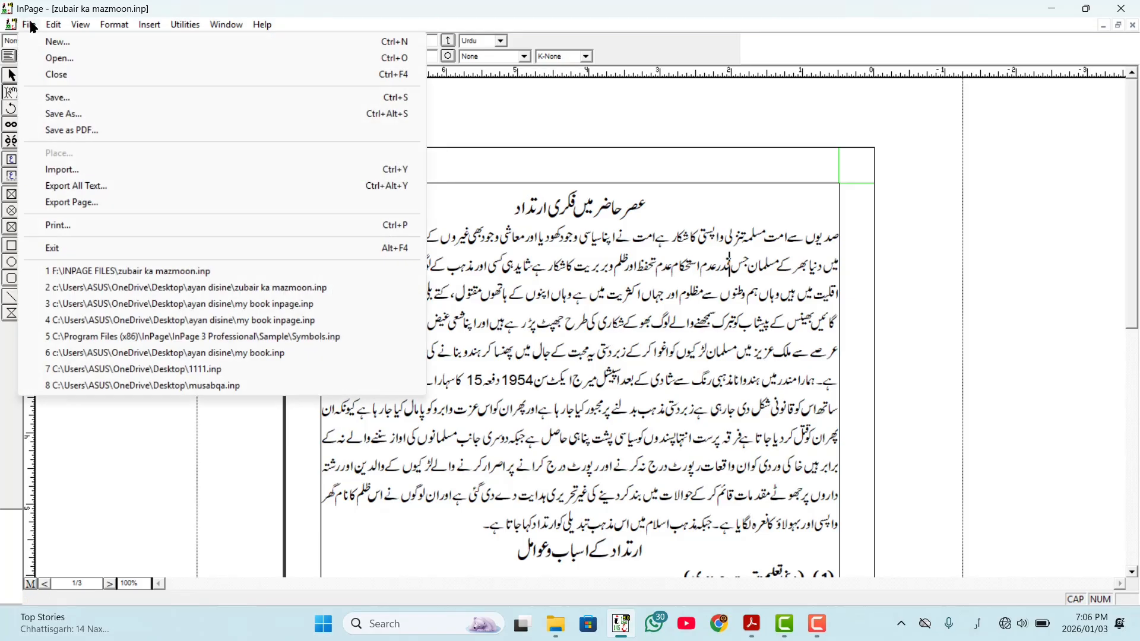
pyautogui.click(66, 79)
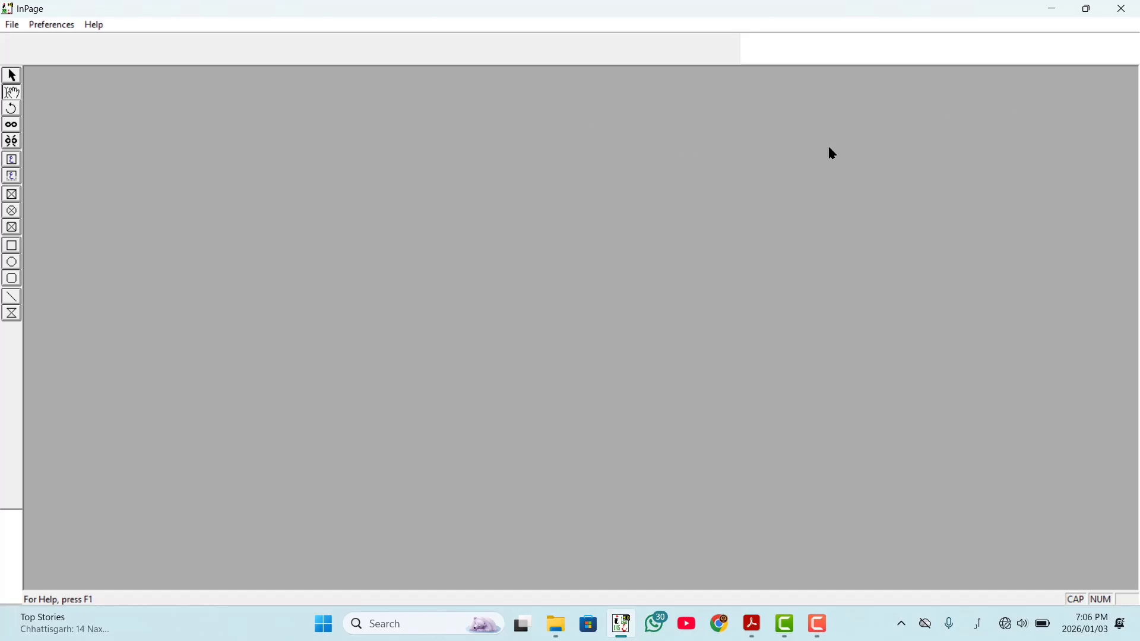
# Step: Open the .inp document from the INPAGE FILES folder again
pyautogui.click(13, 27)
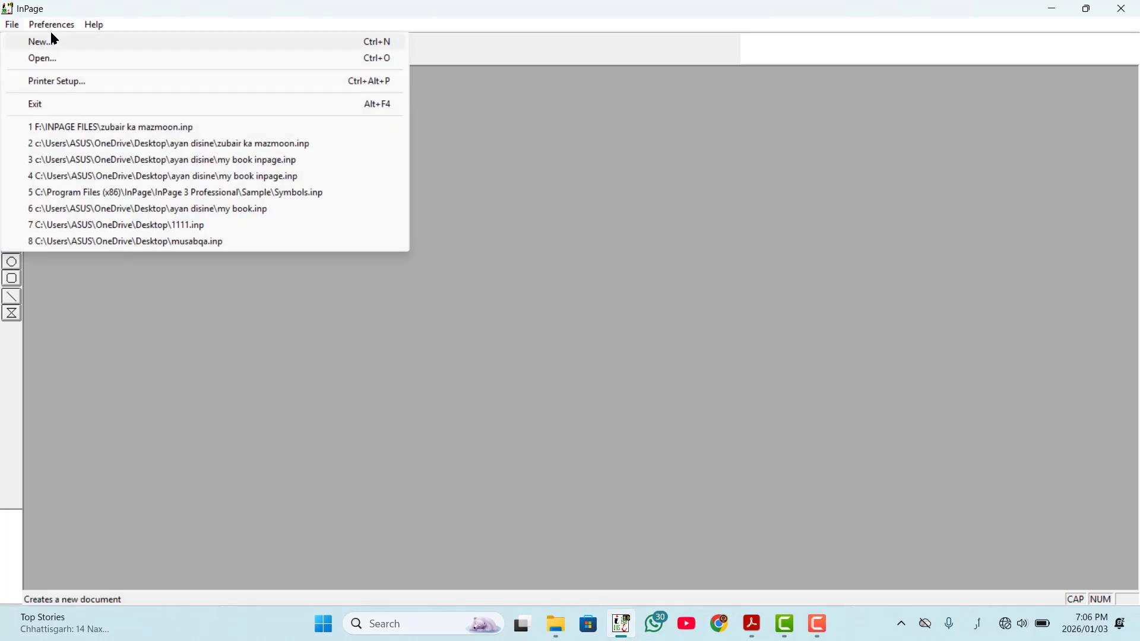
pyautogui.click(53, 59)
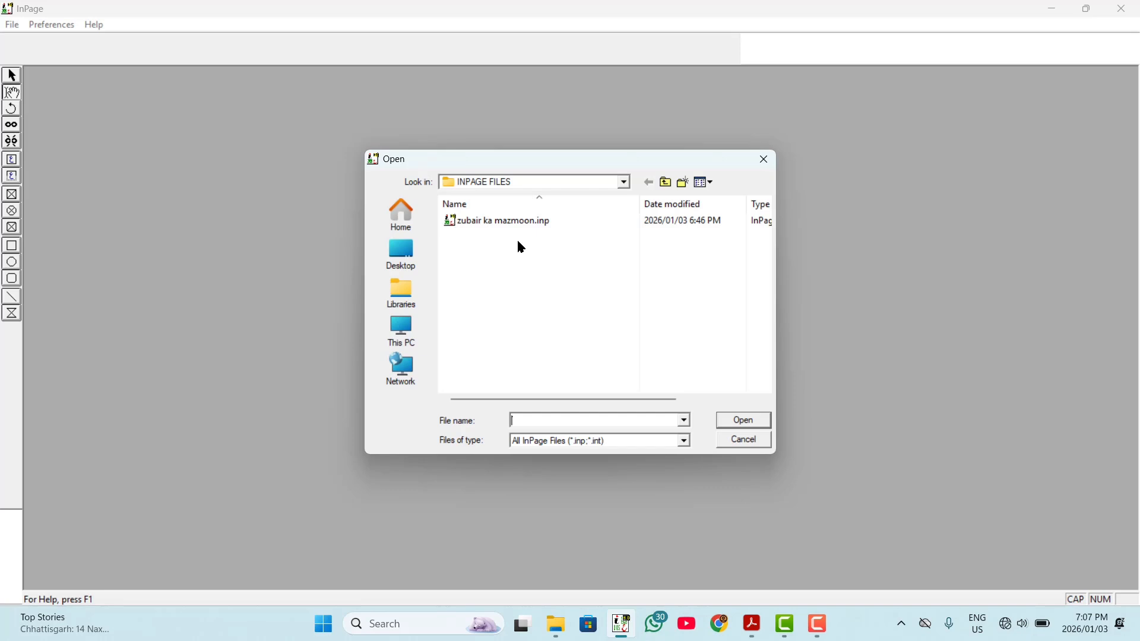
pyautogui.click(533, 224)
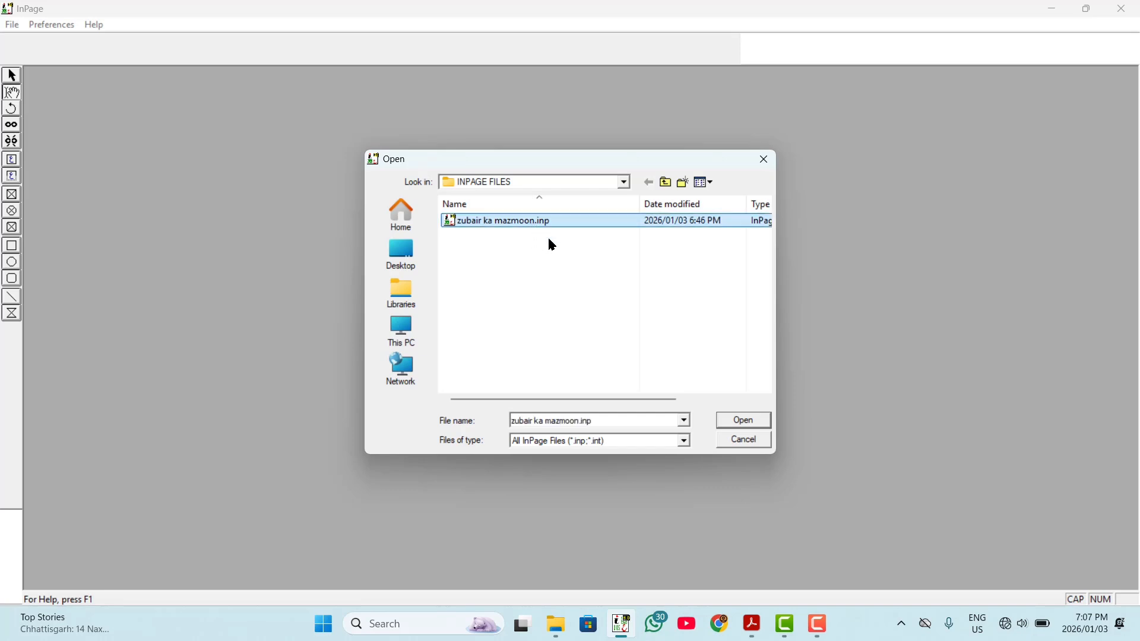
pyautogui.click(749, 421)
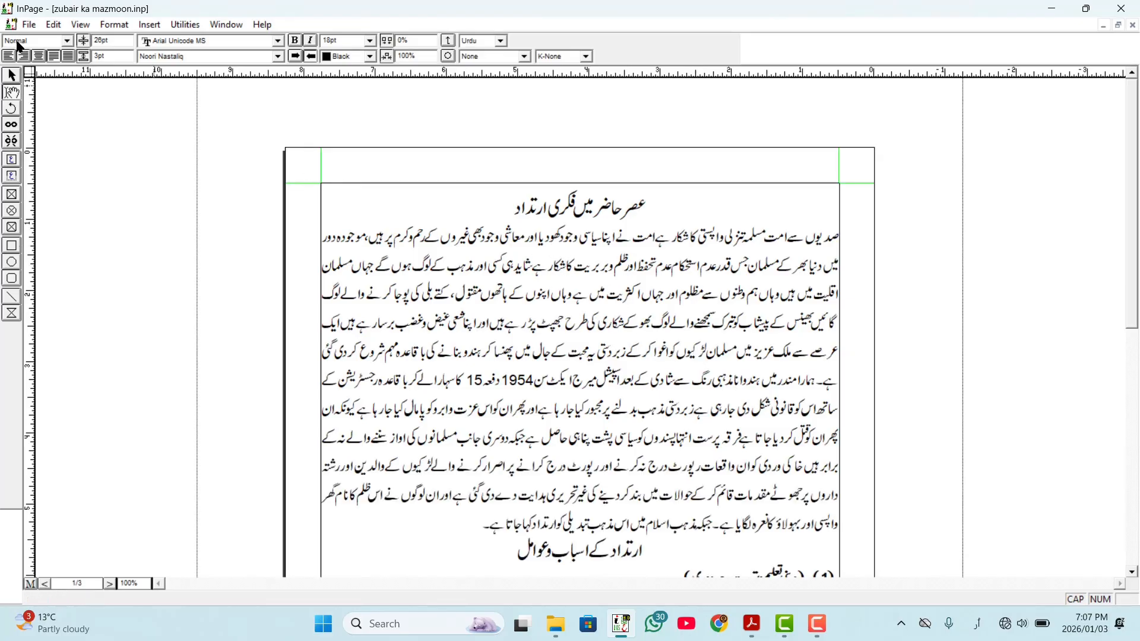
pyautogui.click(29, 24)
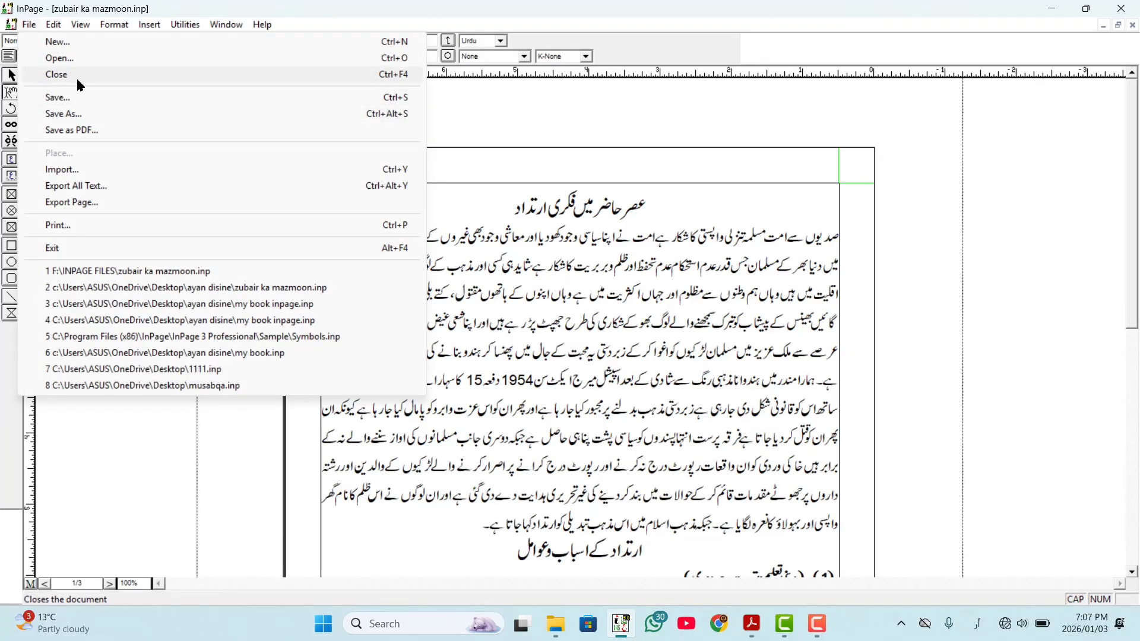
pyautogui.click(707, 323)
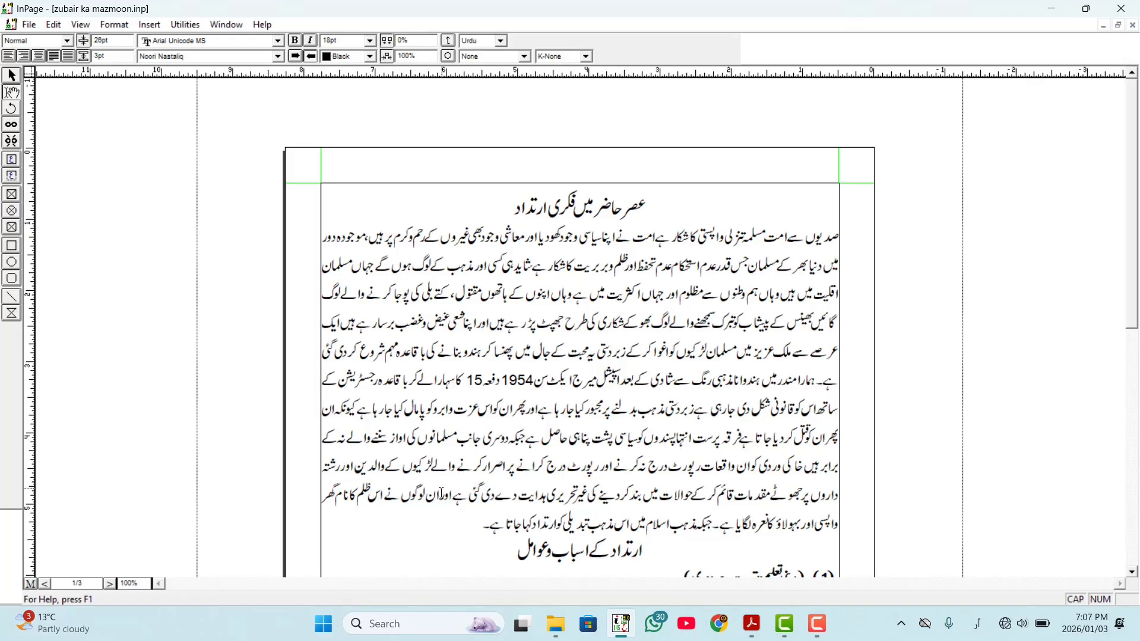
pyautogui.scroll(-3, 524, 446)
pyautogui.scroll(-6, 588, 450)
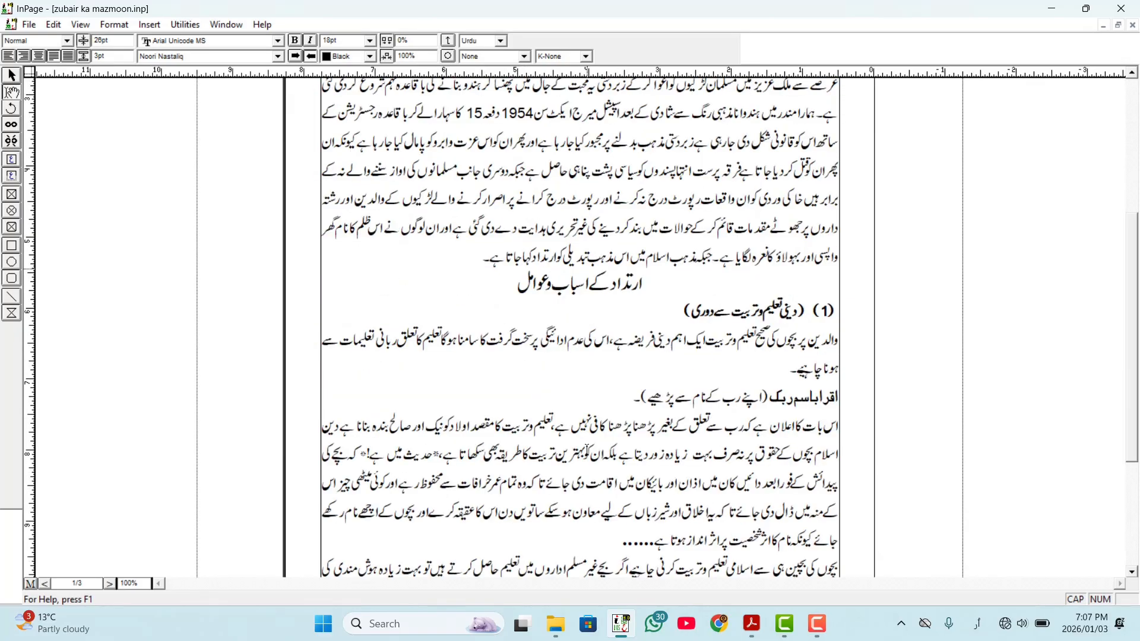
pyautogui.scroll(9, 586, 396)
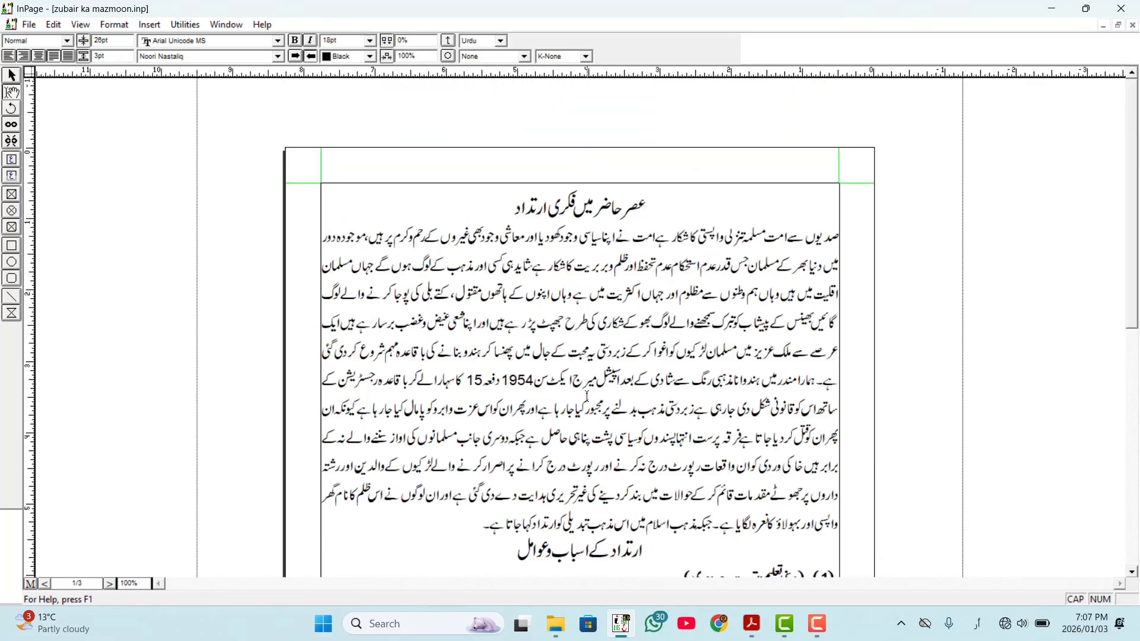
# Step: Append the byline "از قلم" with the author's full name to the title line, separated from the title by a wide gap
pyautogui.click(492, 205)
pyautogui.write('ا')
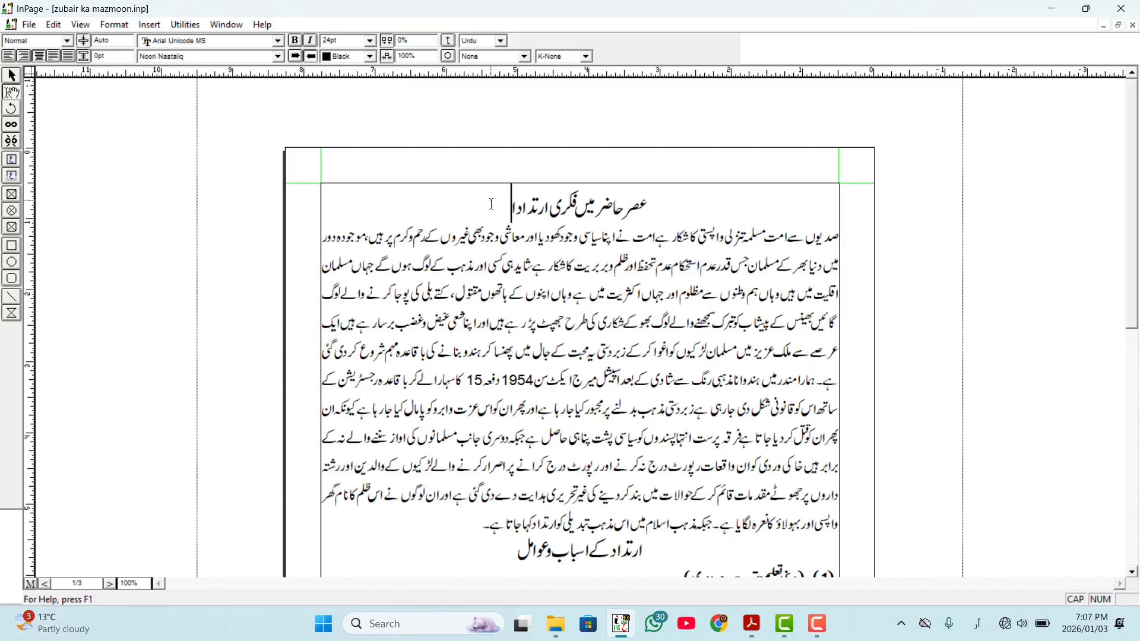
pyautogui.write('ز قپ')
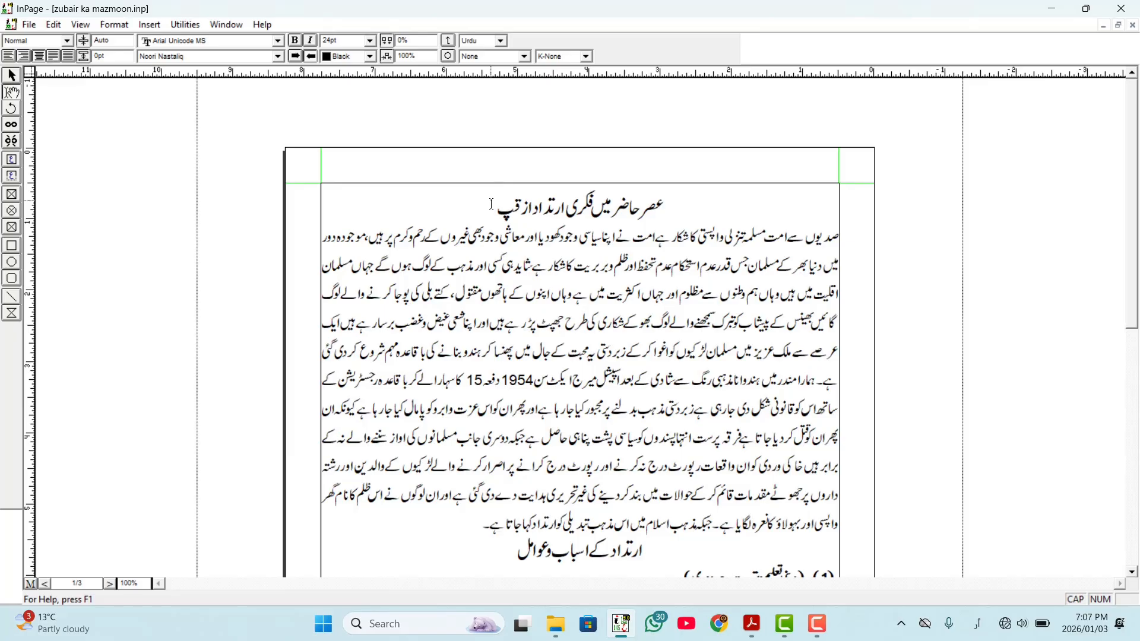
pyautogui.press('BackSpace')
pyautogui.write('لم')
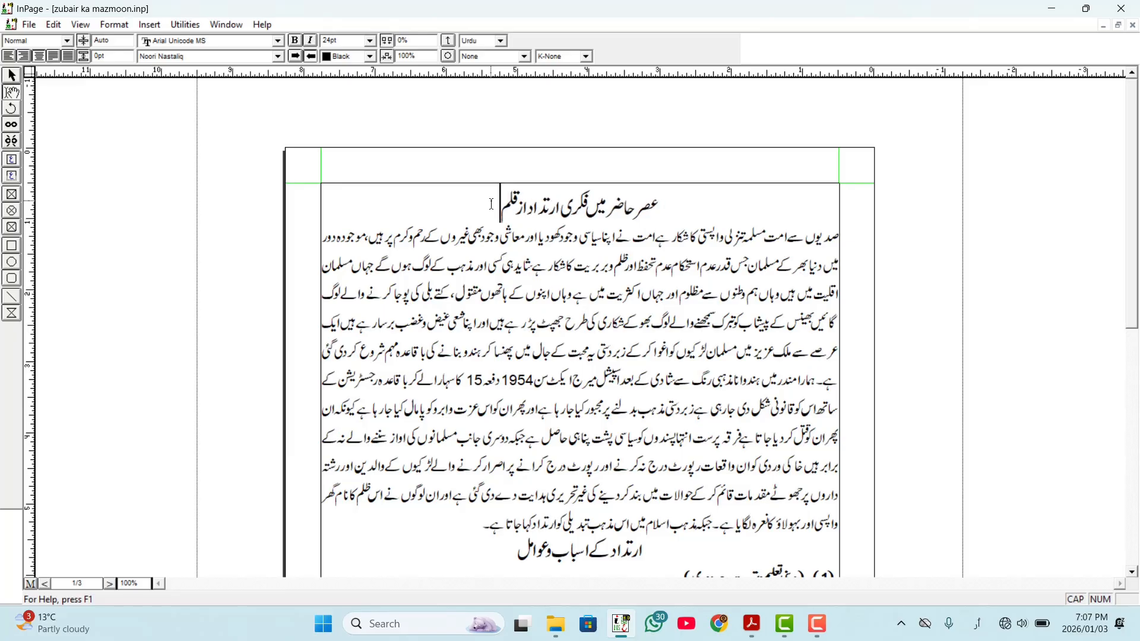
pyautogui.write(' محمد')
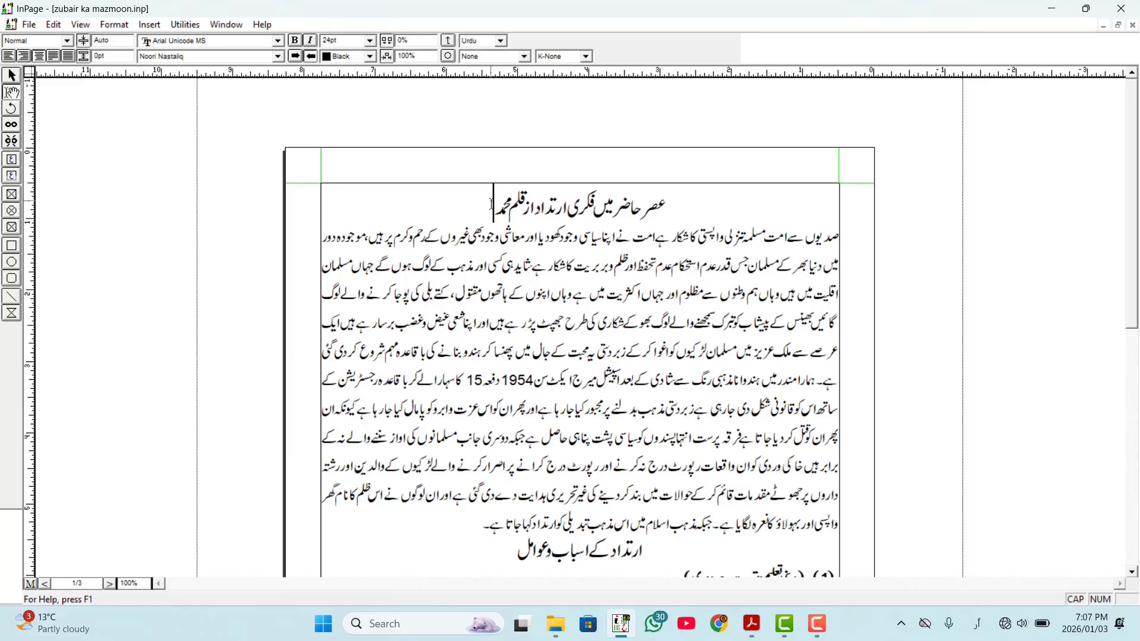
pyautogui.write(' عیان')
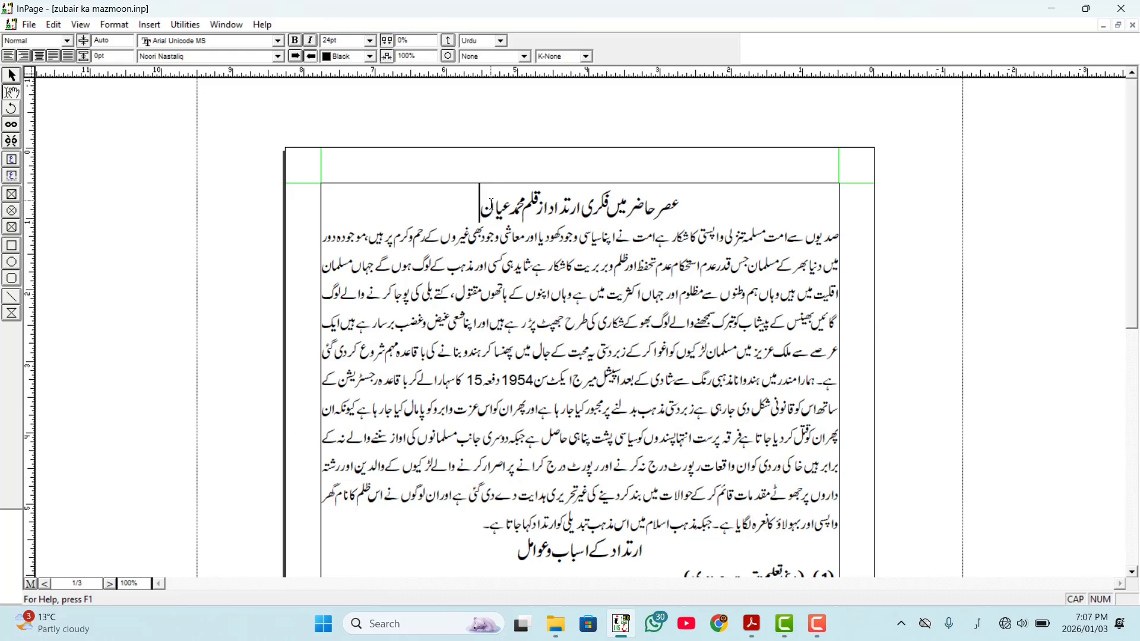
pyautogui.write(' ند')
pyautogui.press('BackSpace')
pyautogui.write('کیر')
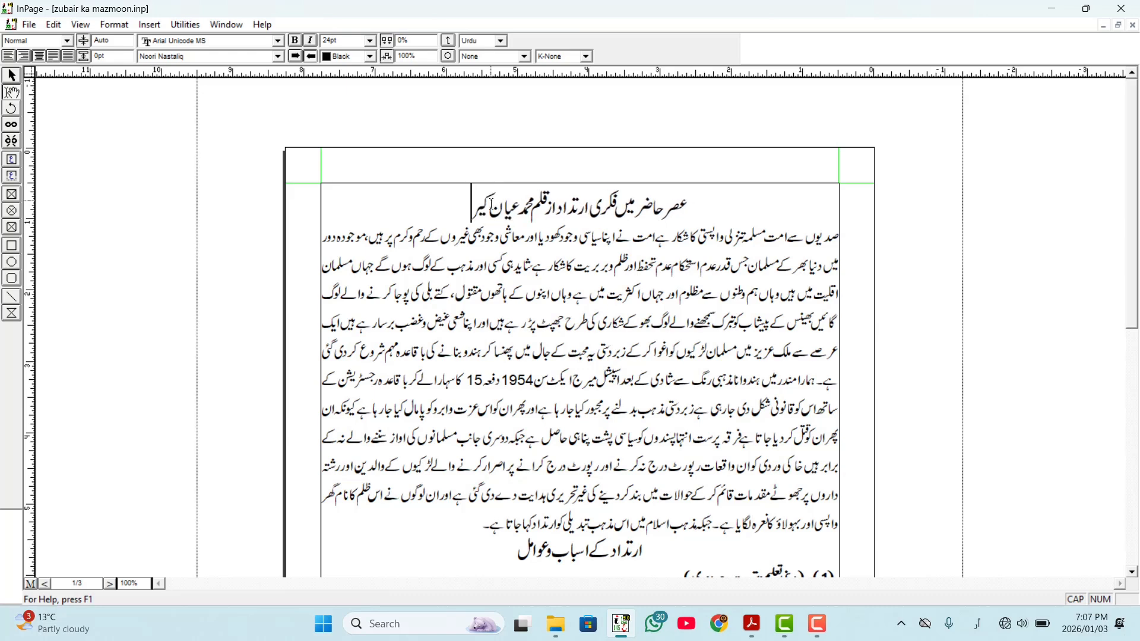
pyautogui.write('انو')
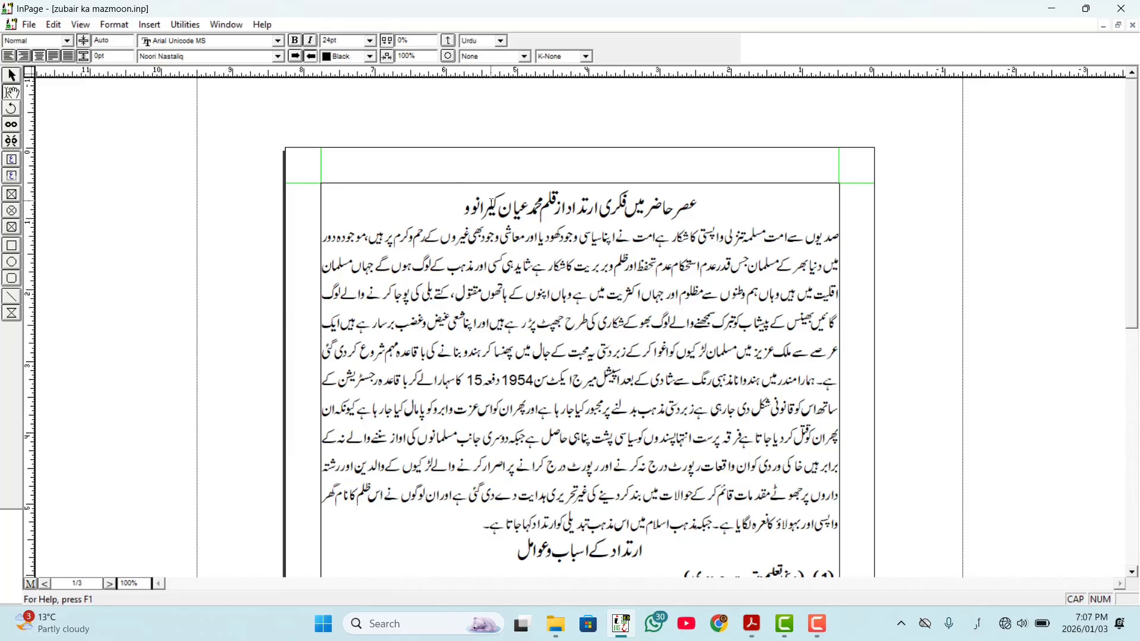
pyautogui.write('ی')
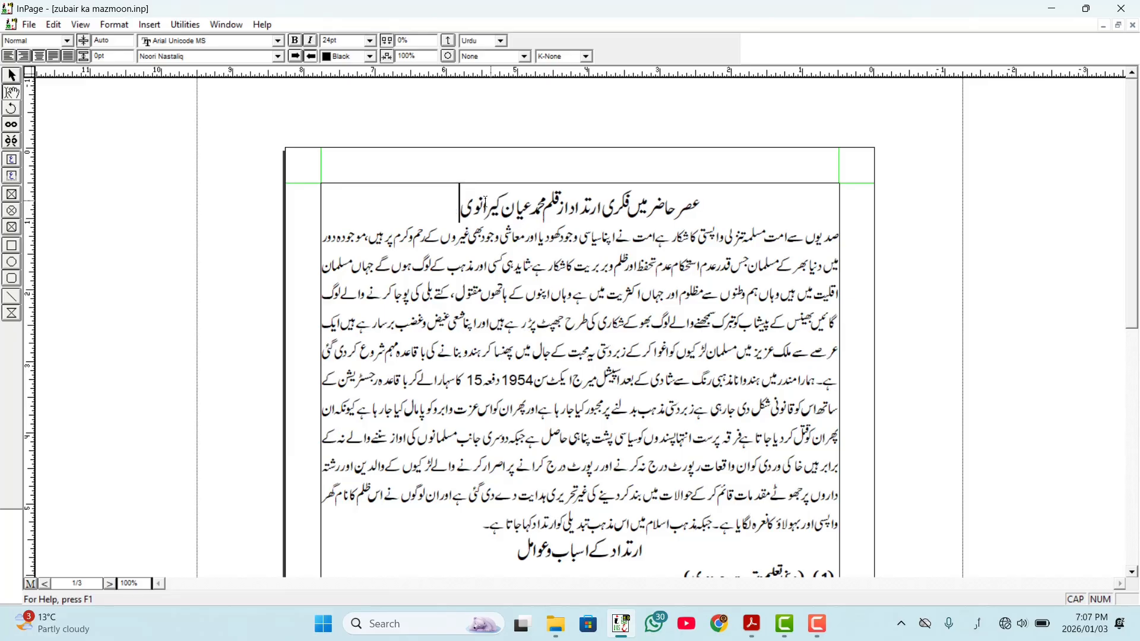
pyautogui.click(566, 206)
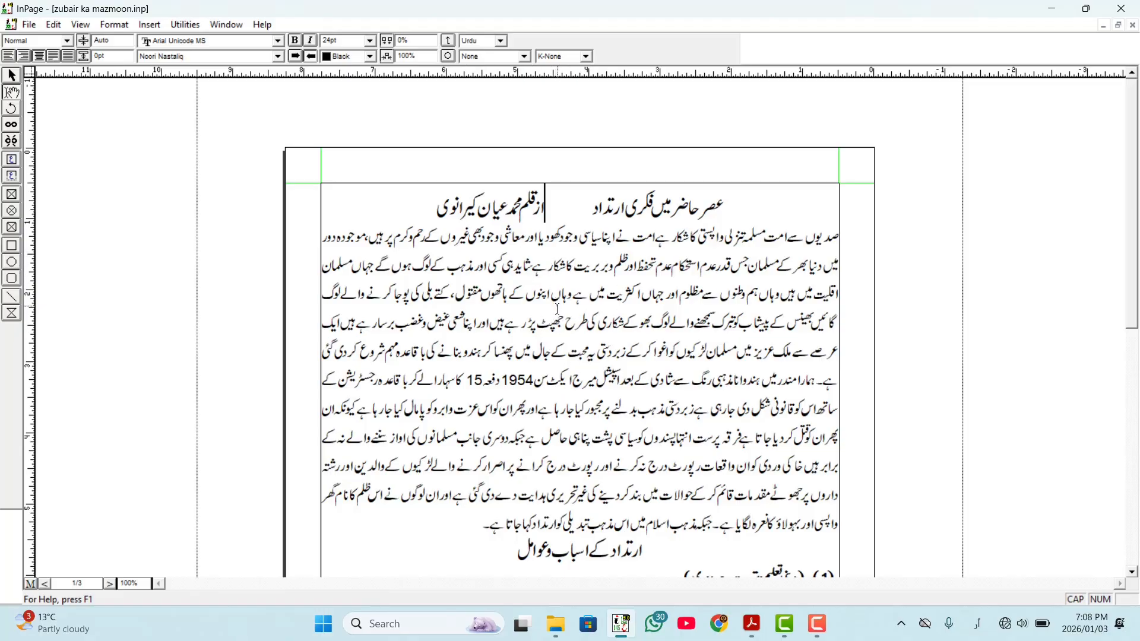
# Step: Close the edited document and choose to save the added byline
pyautogui.click(31, 27)
pyautogui.click(53, 73)
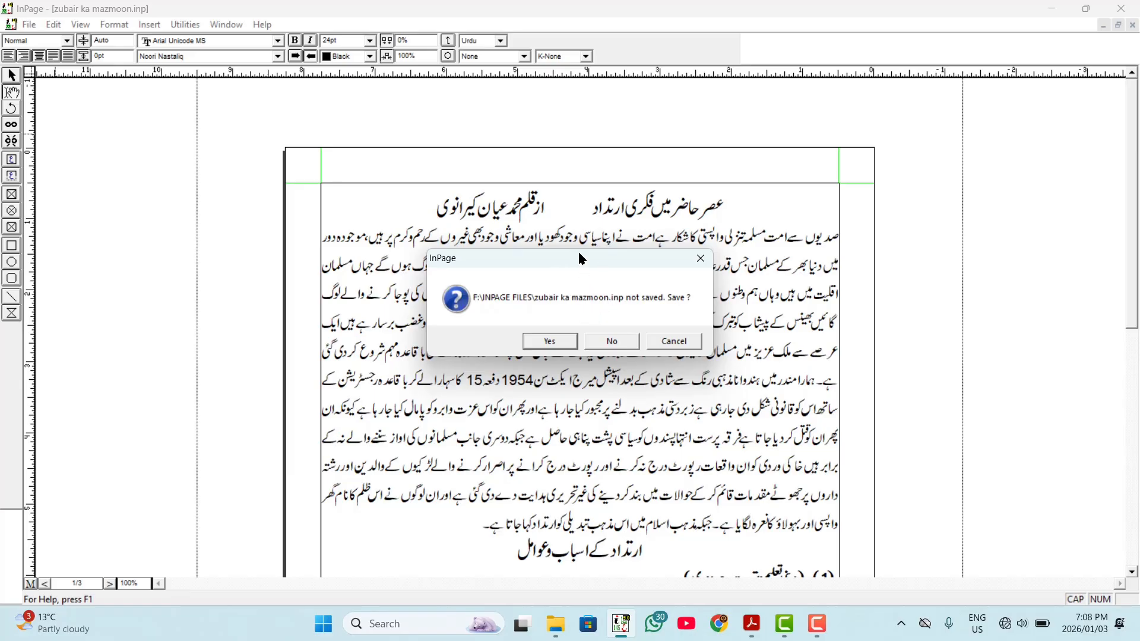
pyautogui.moveTo(579, 255); pyautogui.dragTo(603, 315)
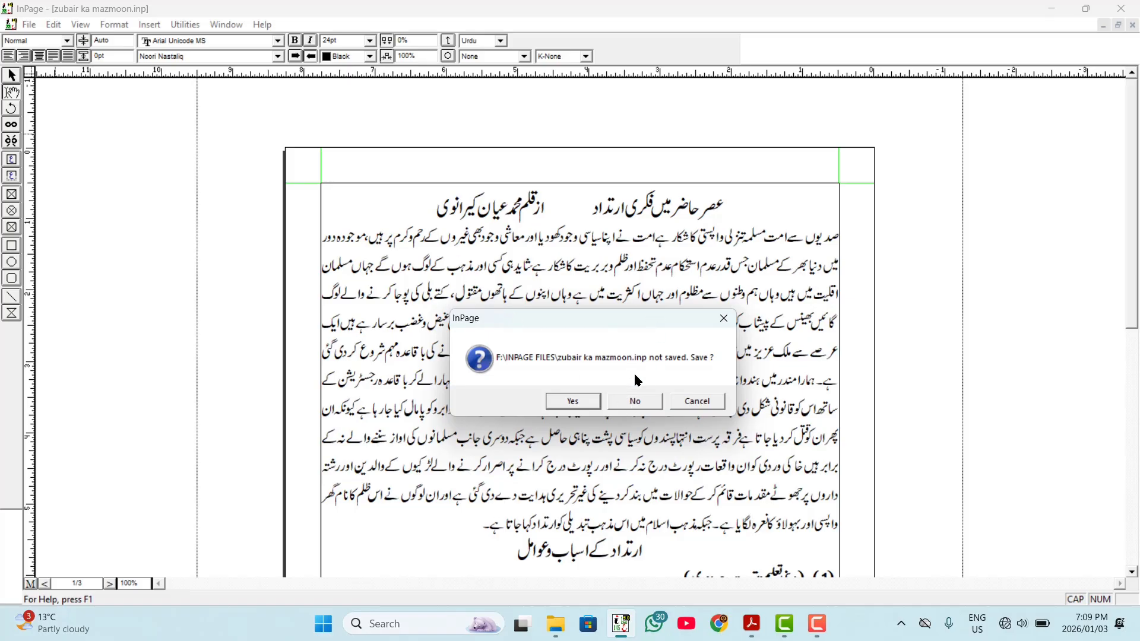
pyautogui.click(578, 402)
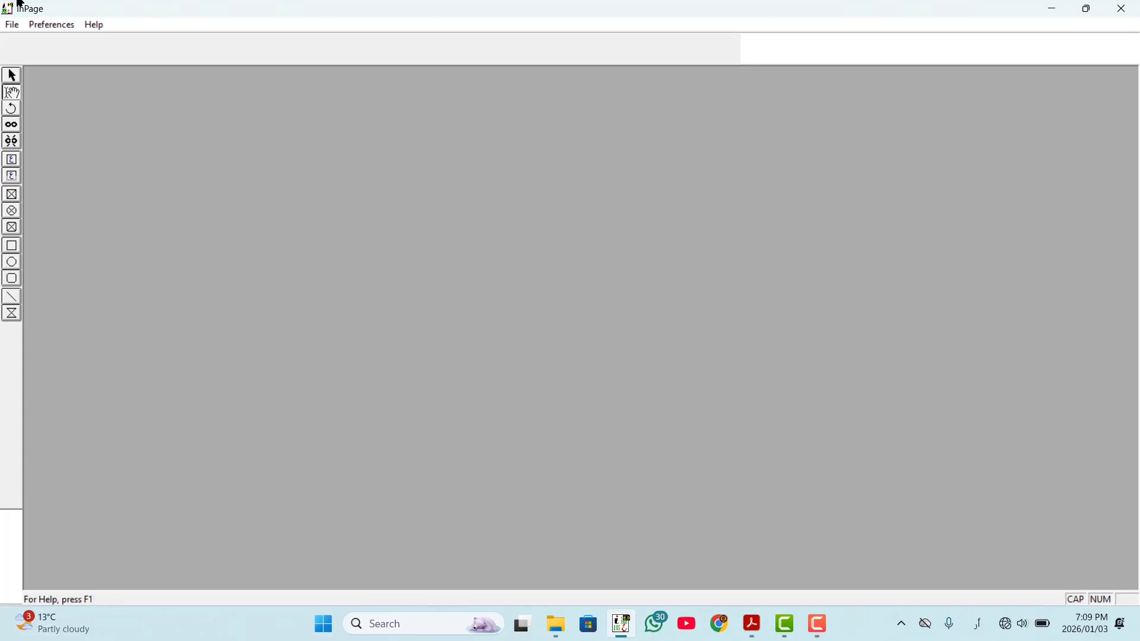
# Step: Reopen the saved .inp document from the INPAGE FILES folder to check the byline
pyautogui.click(11, 25)
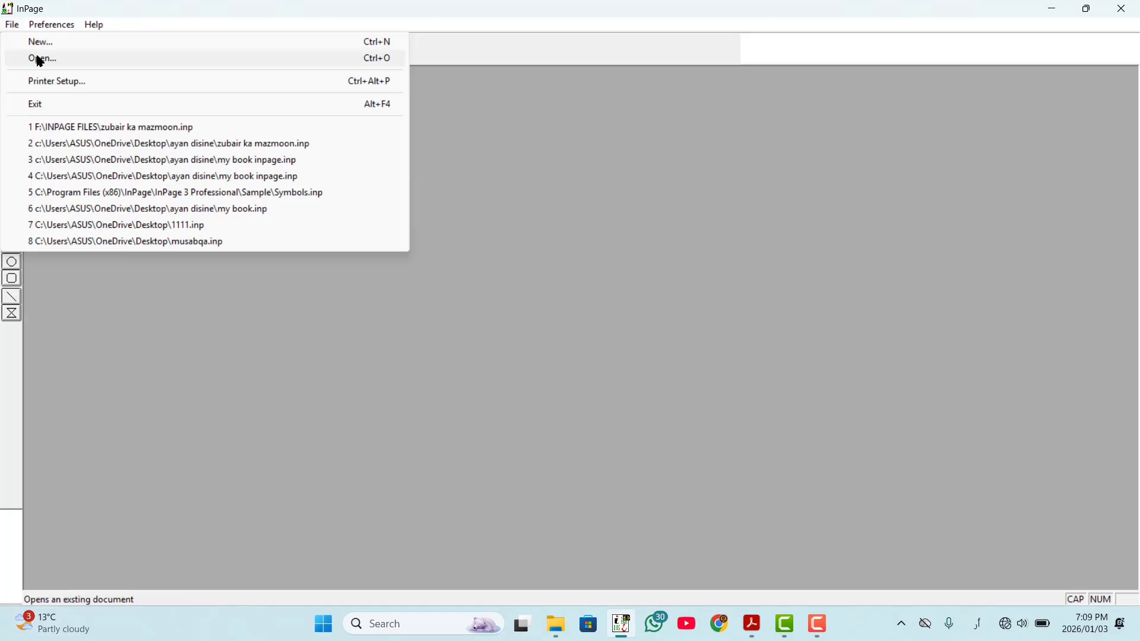
pyautogui.click(40, 59)
pyautogui.click(493, 222)
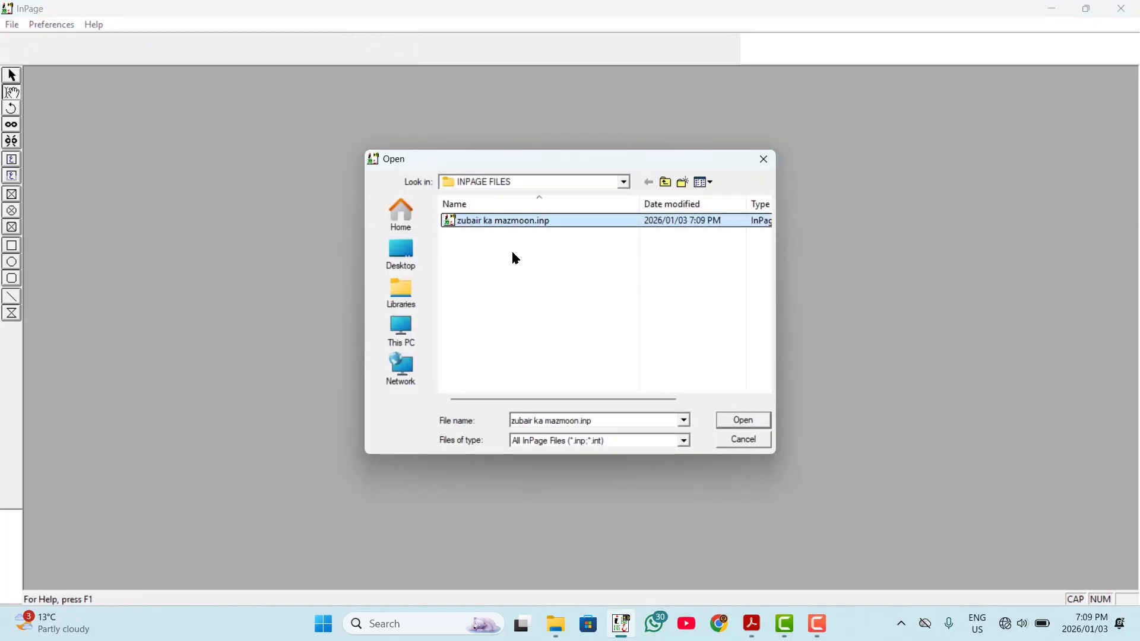
pyautogui.click(744, 422)
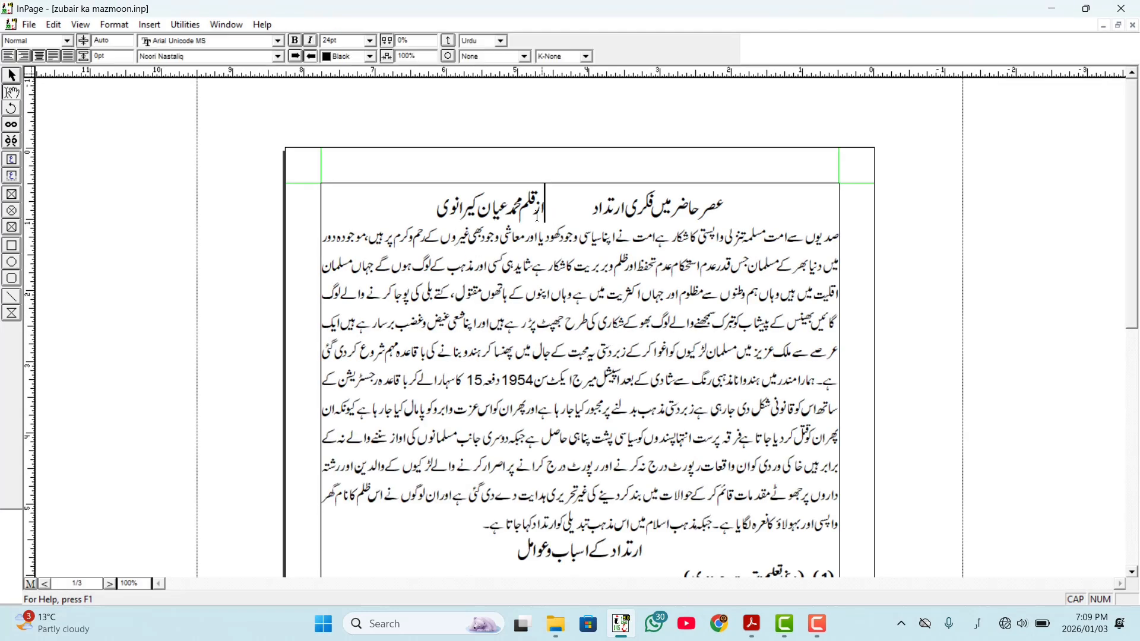
# Step: Delete the whole byline with the author's name from the end of the title line, keeping the title itself
pyautogui.click(437, 209)
pyautogui.press('BackSpace')
pyautogui.press('BackSpace')
pyautogui.press('BackSpace')
pyautogui.press('BackSpace')
pyautogui.press('BackSpace')
pyautogui.press('BackSpace')
pyautogui.press('BackSpace')
pyautogui.press('BackSpace')
pyautogui.press('BackSpace')
pyautogui.press('BackSpace')
pyautogui.press('BackSpace')
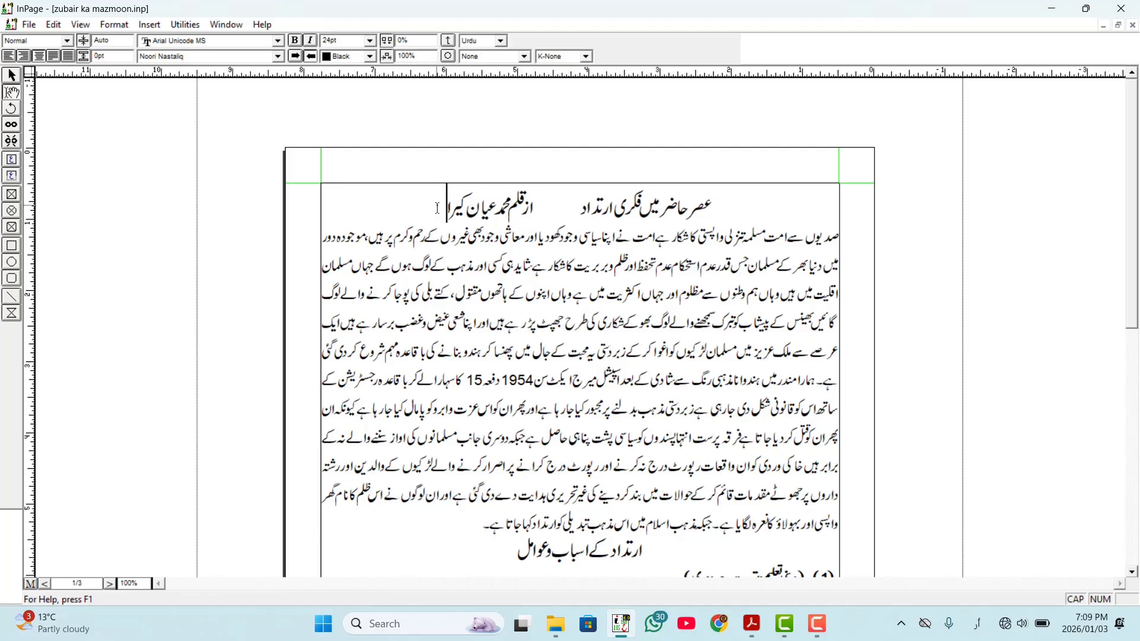
pyautogui.press('BackSpace')
pyautogui.press('BackSpace')
pyautogui.press('BackSpace')
pyautogui.press('BackSpace')
pyautogui.press('BackSpace')
pyautogui.press('BackSpace')
pyautogui.press('BackSpace')
pyautogui.press('BackSpace')
pyautogui.press('BackSpace')
pyautogui.press('BackSpace')
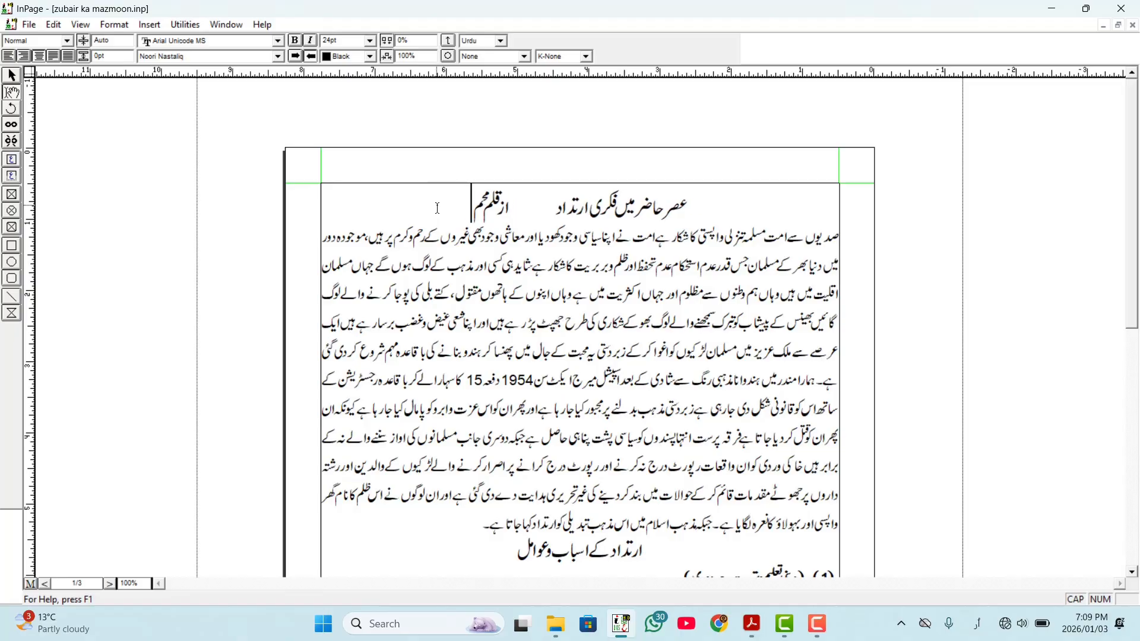
pyautogui.press('BackSpace')
pyautogui.press('BackSpace')
pyautogui.press('BackSpace')
pyautogui.press('BackSpace')
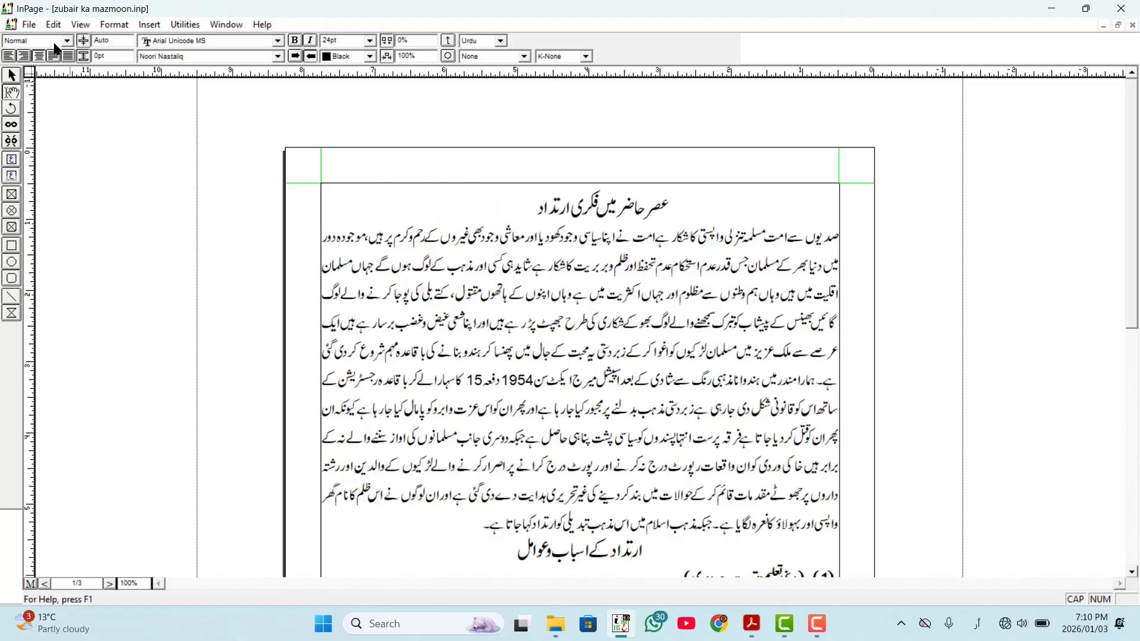
# Step: Close the document and save the removal of the byline
pyautogui.click(29, 25)
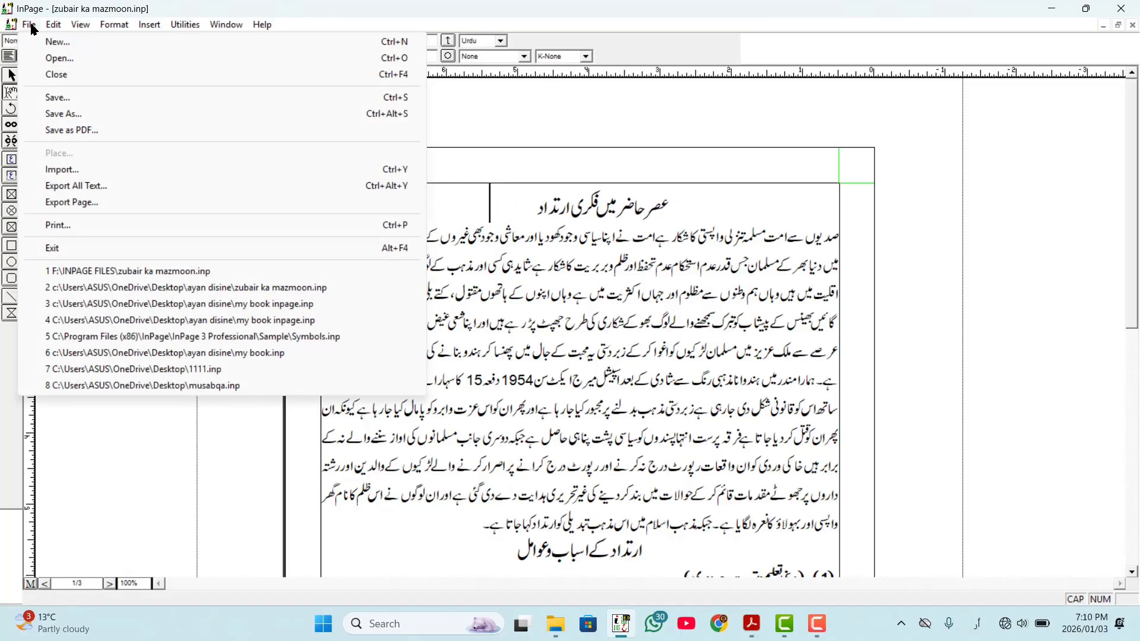
pyautogui.click(69, 75)
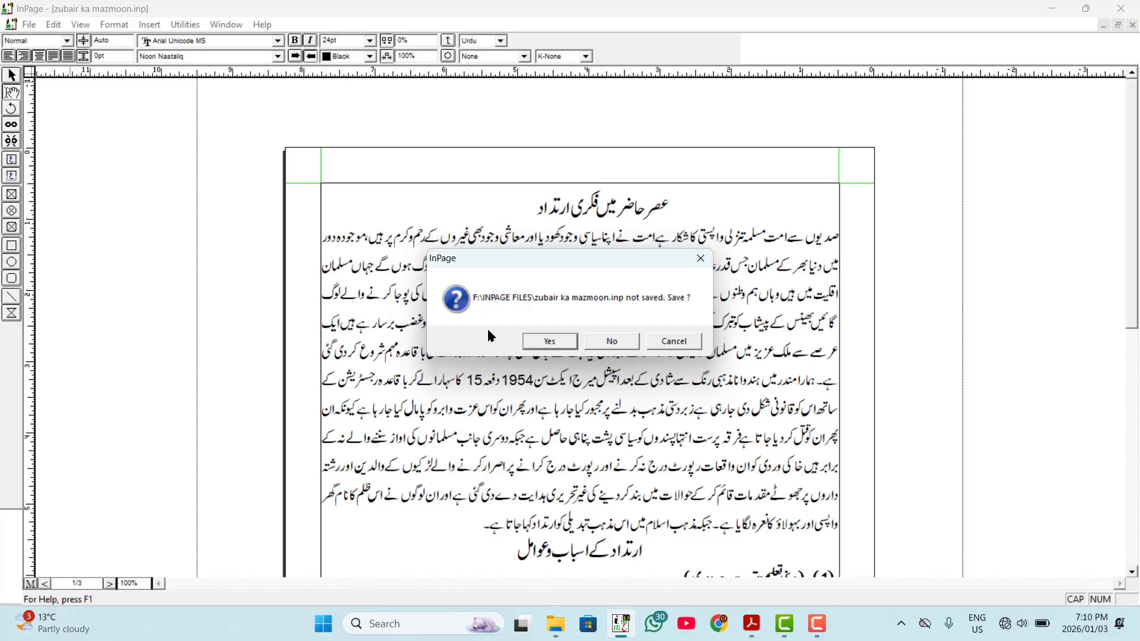
pyautogui.click(550, 342)
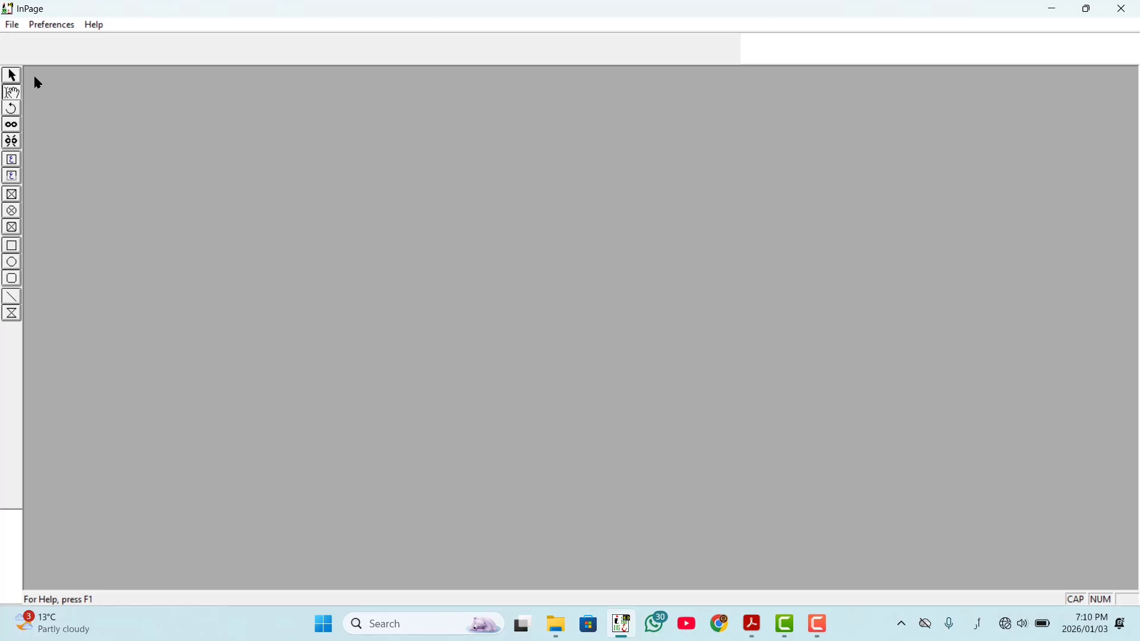
# Step: Reopen the .inp document from the INPAGE FILES folder to check the title line without the byline
pyautogui.click(12, 25)
pyautogui.click(50, 58)
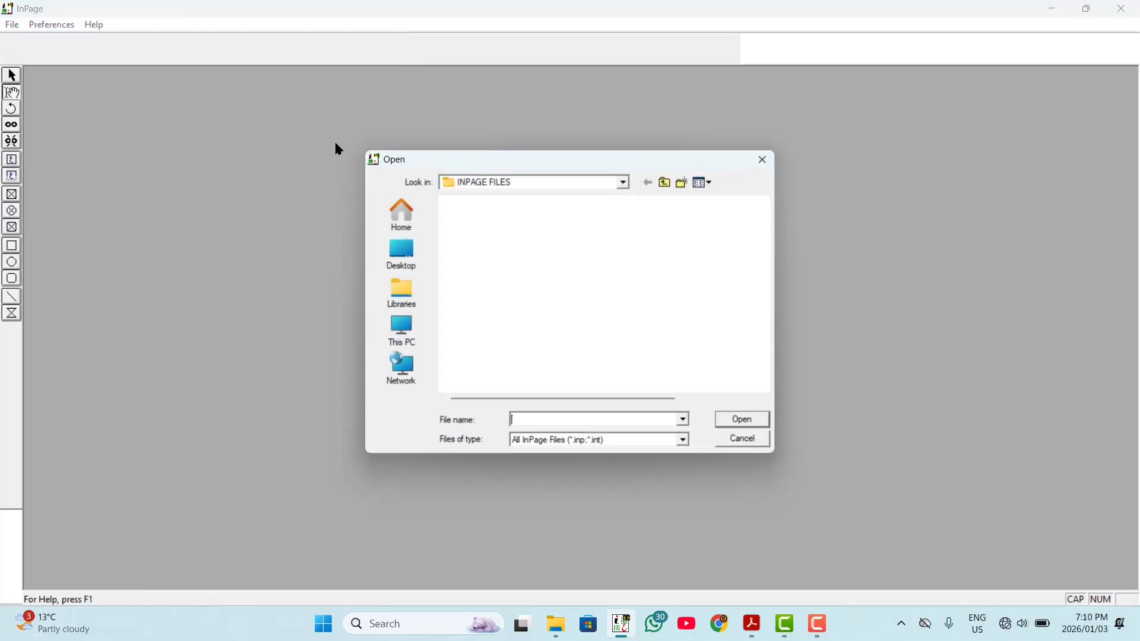
pyautogui.click(539, 222)
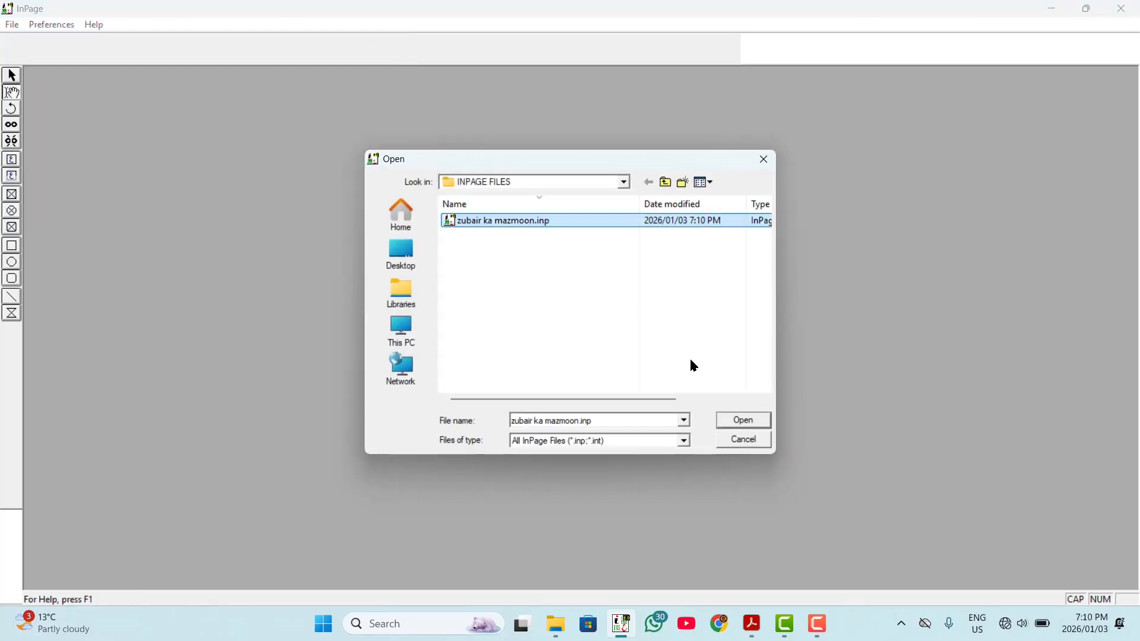
pyautogui.click(742, 421)
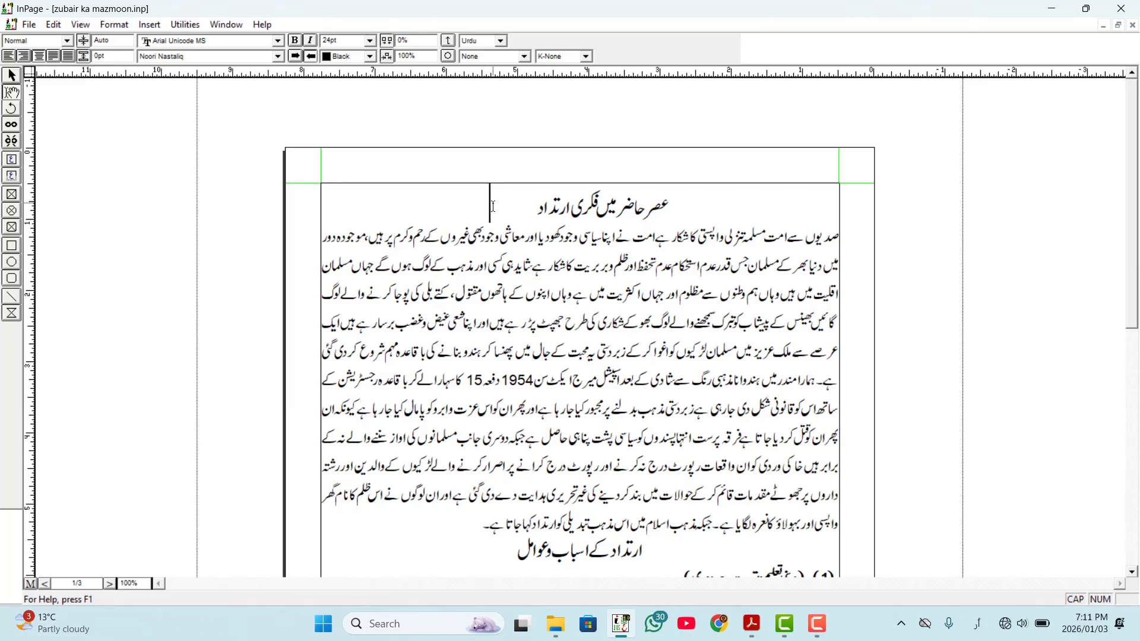
pyautogui.click(29, 25)
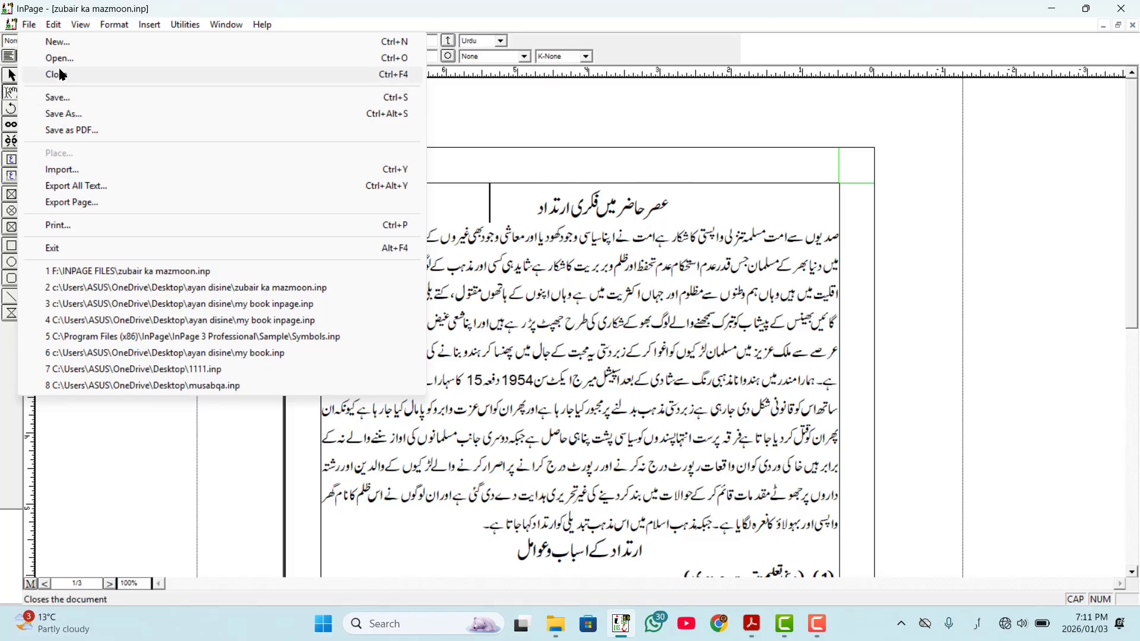
pyautogui.click(525, 225)
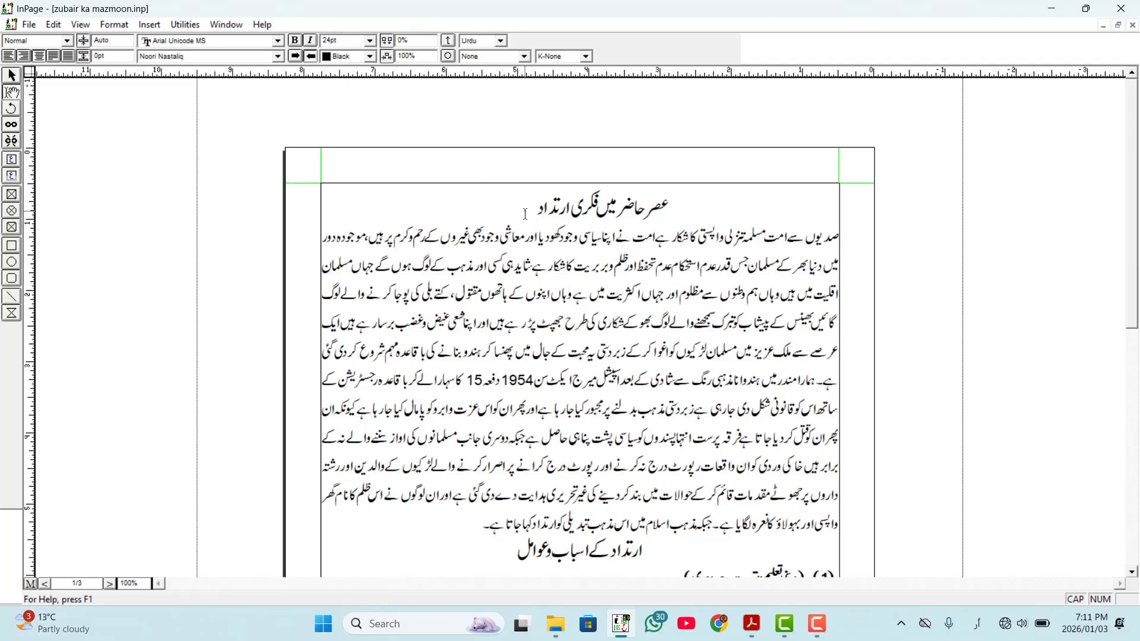
pyautogui.click(28, 25)
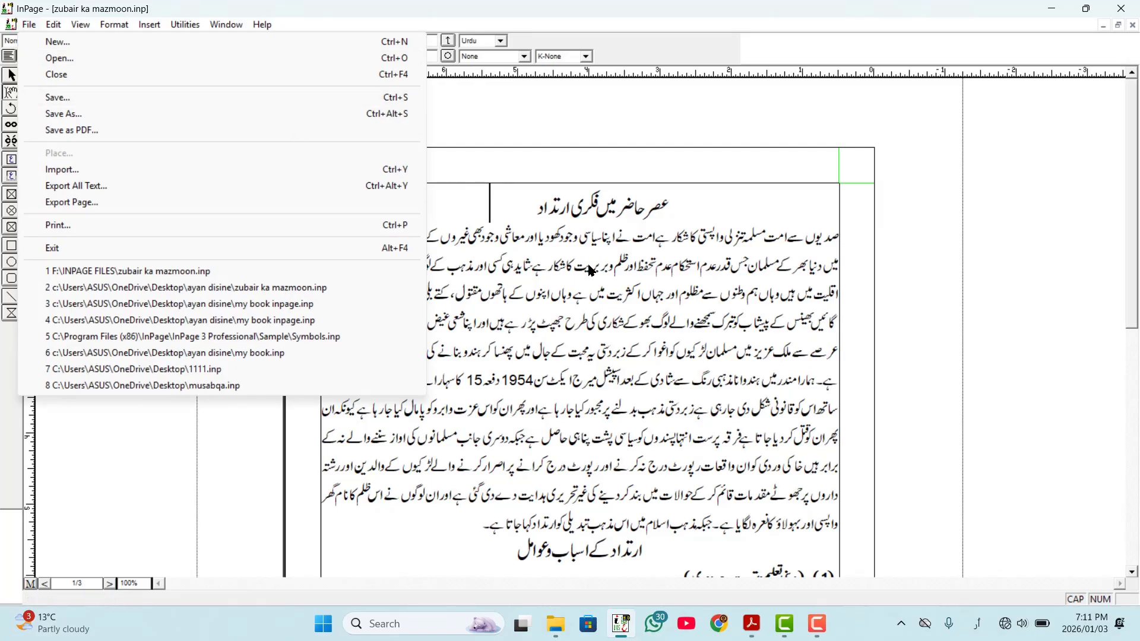
pyautogui.click(504, 205)
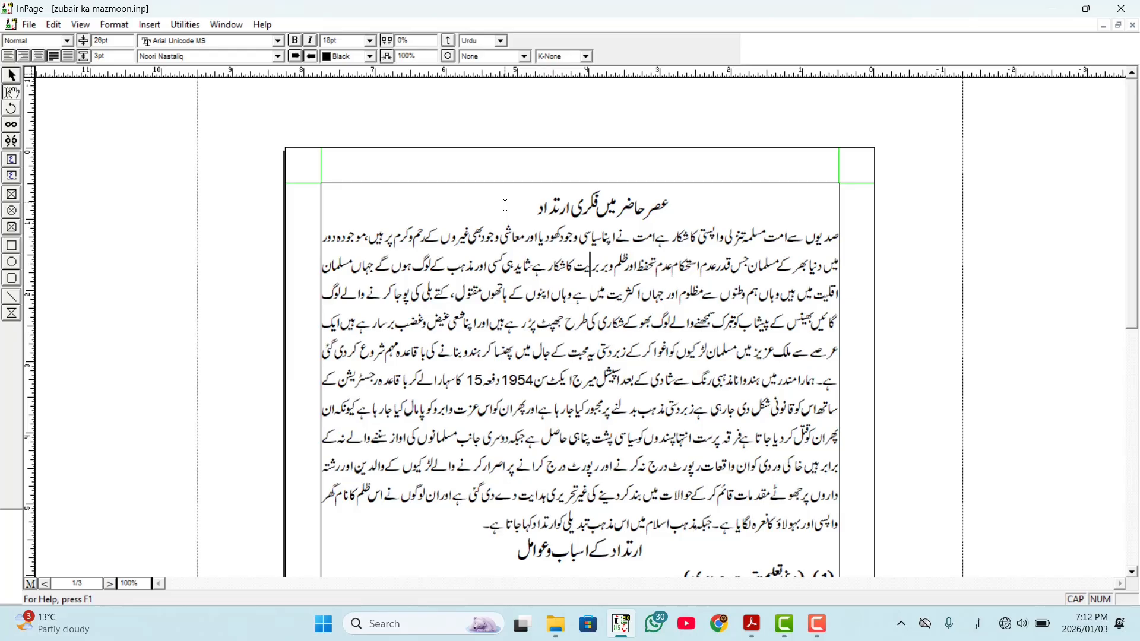
# Step: Close the open .inp document that has no unsaved edits
pyautogui.click(28, 24)
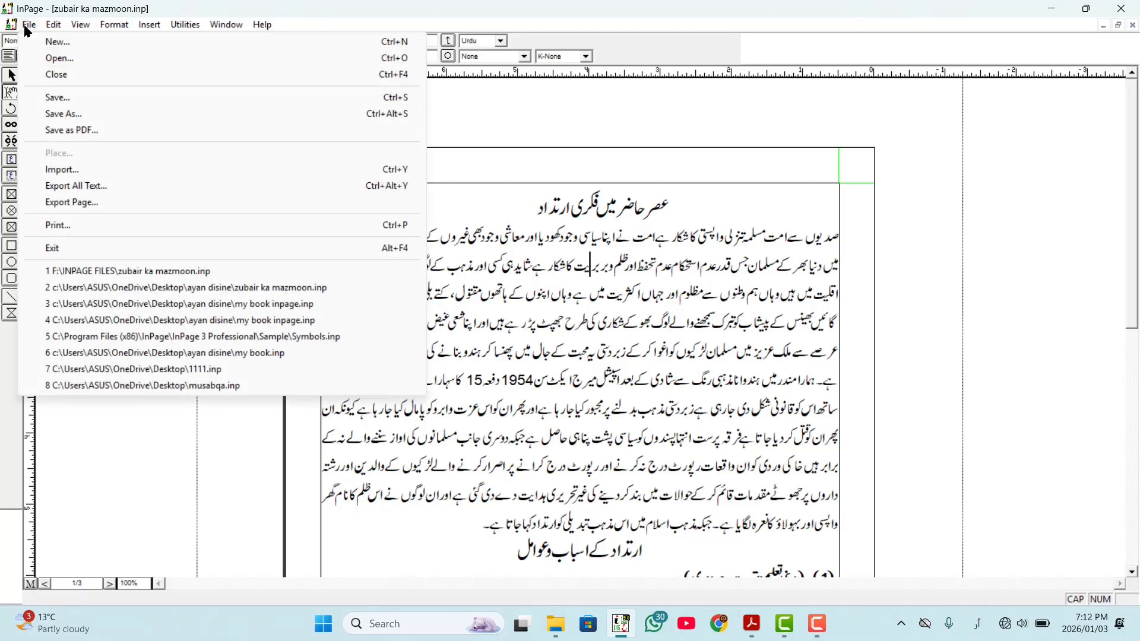
pyautogui.click(72, 76)
# Step: Switch to my book inpage.pdf in Adobe Acrobat and read the explanations of the Save and Save As commands
pyautogui.hotkey('alt', 'Tab')
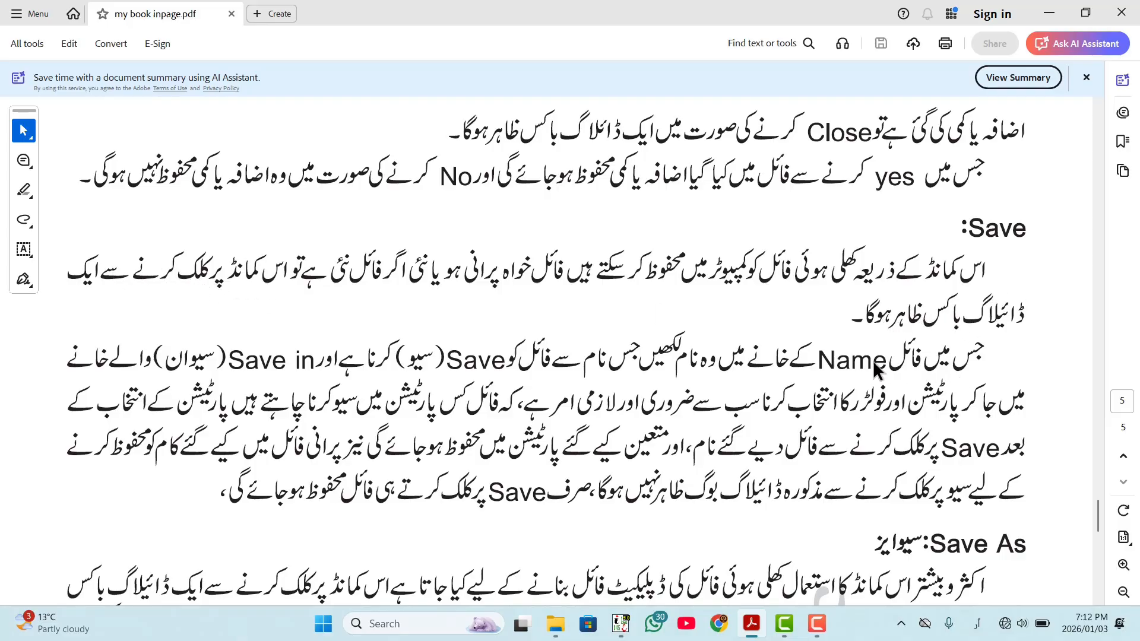
pyautogui.scroll(-2, 867, 360)
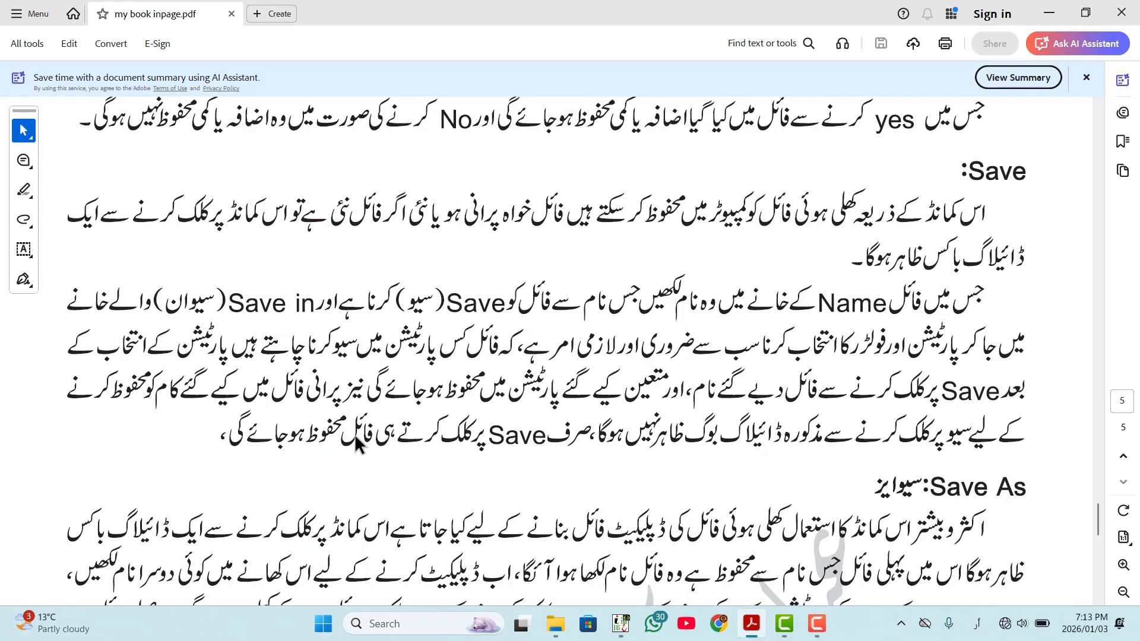
pyautogui.scroll(-3, 740, 442)
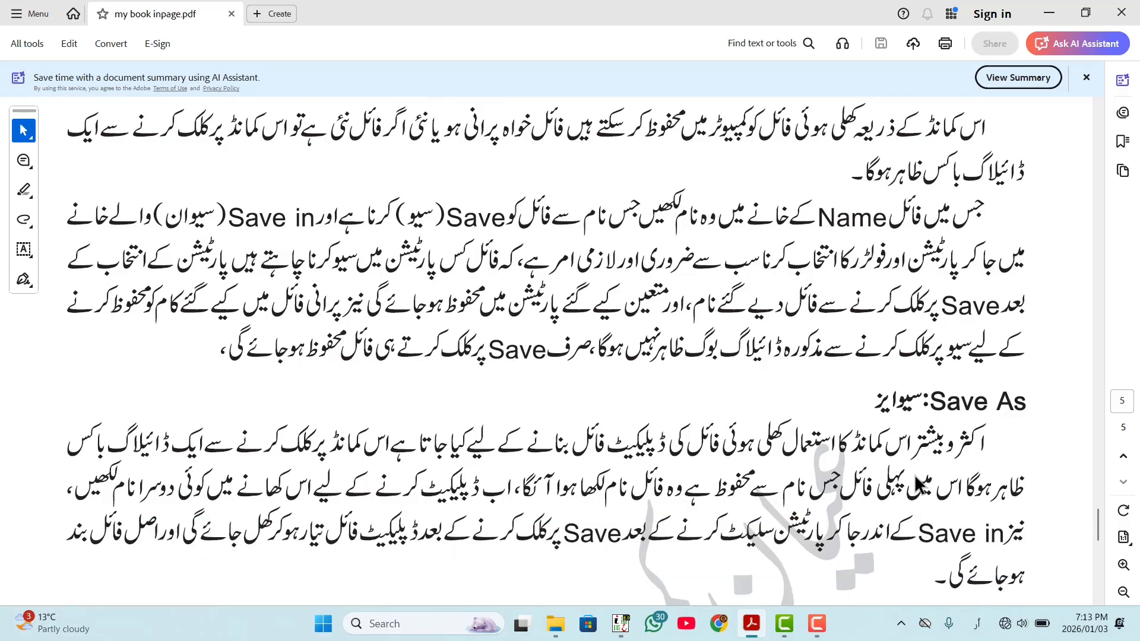
# Step: Switch back to InPage, create a one-page portrait A4 document with right-to-left direction, and set the font size to 60 pt
pyautogui.click(621, 621)
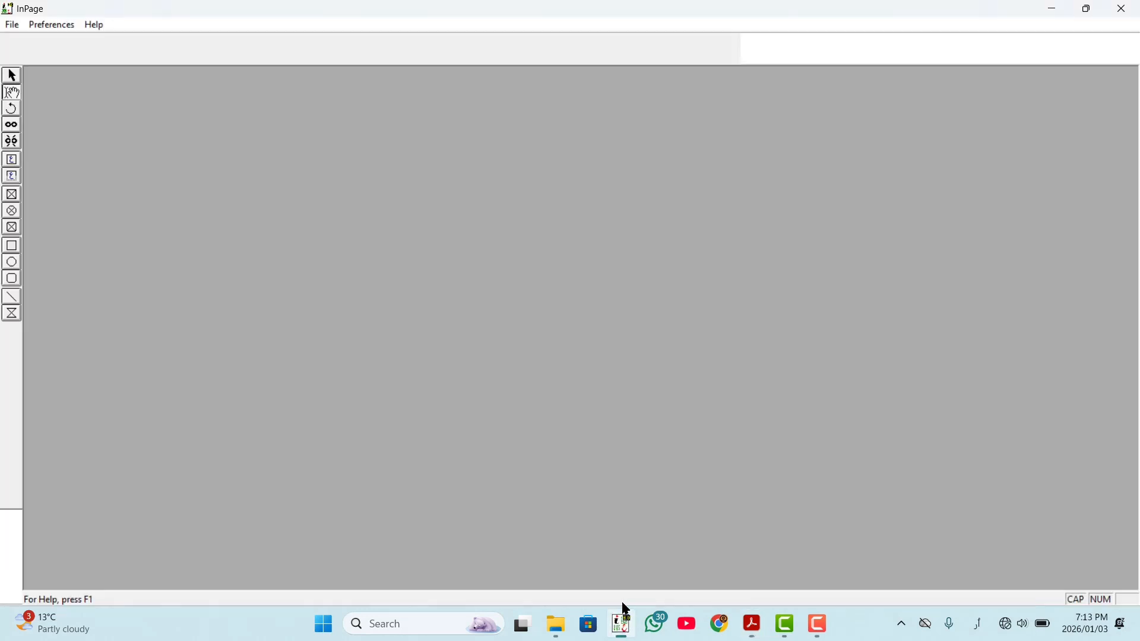
pyautogui.click(12, 26)
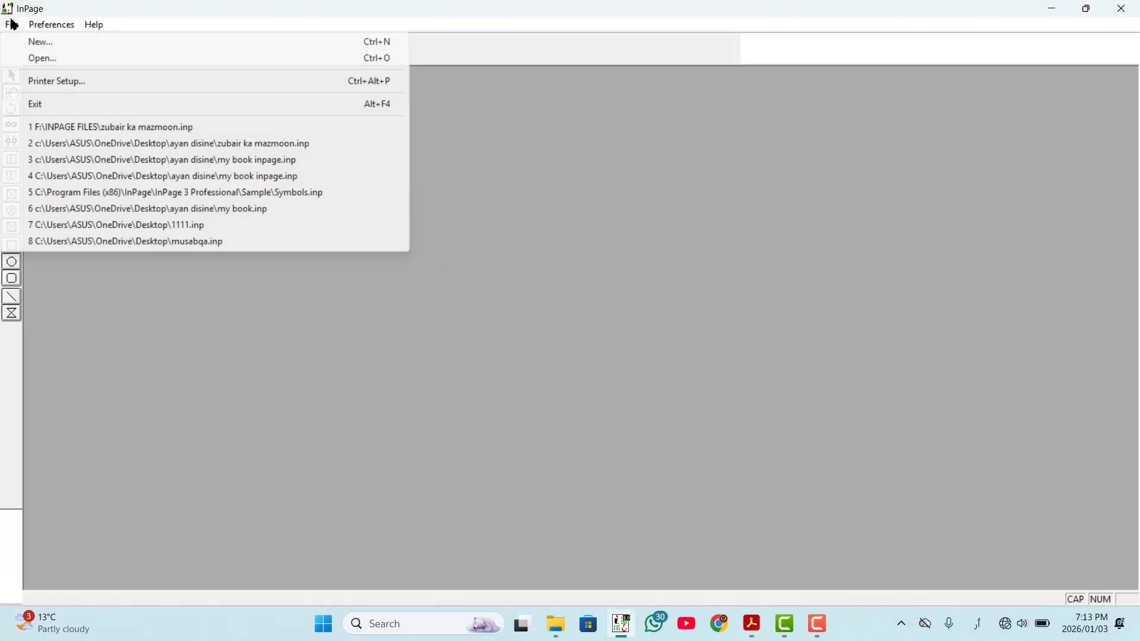
pyautogui.click(52, 46)
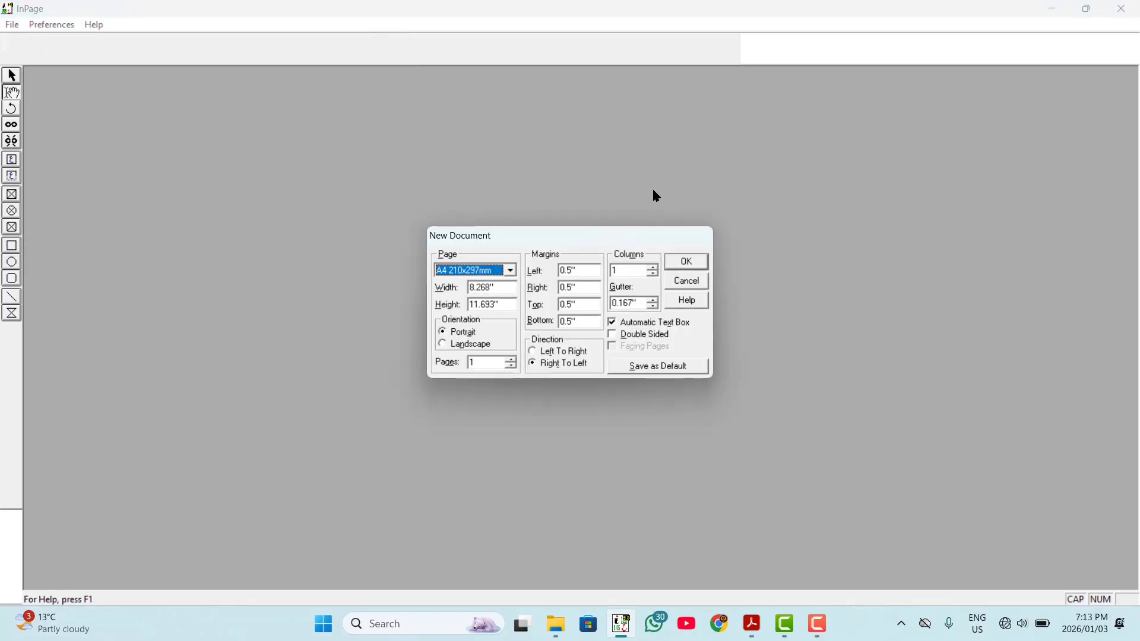
pyautogui.click(687, 261)
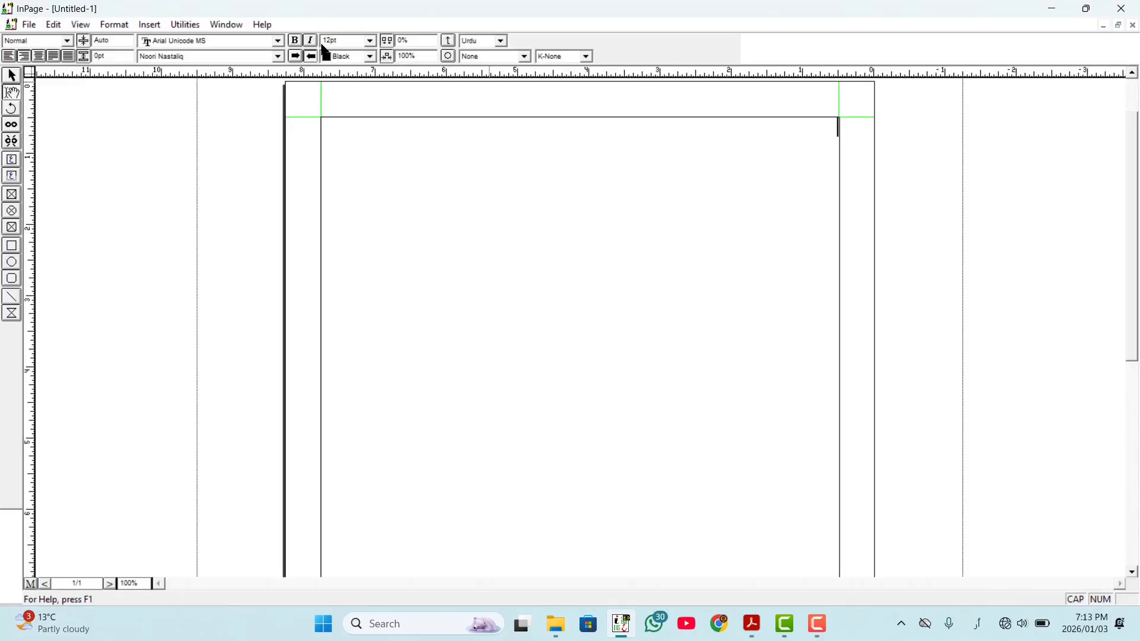
pyautogui.click(372, 41)
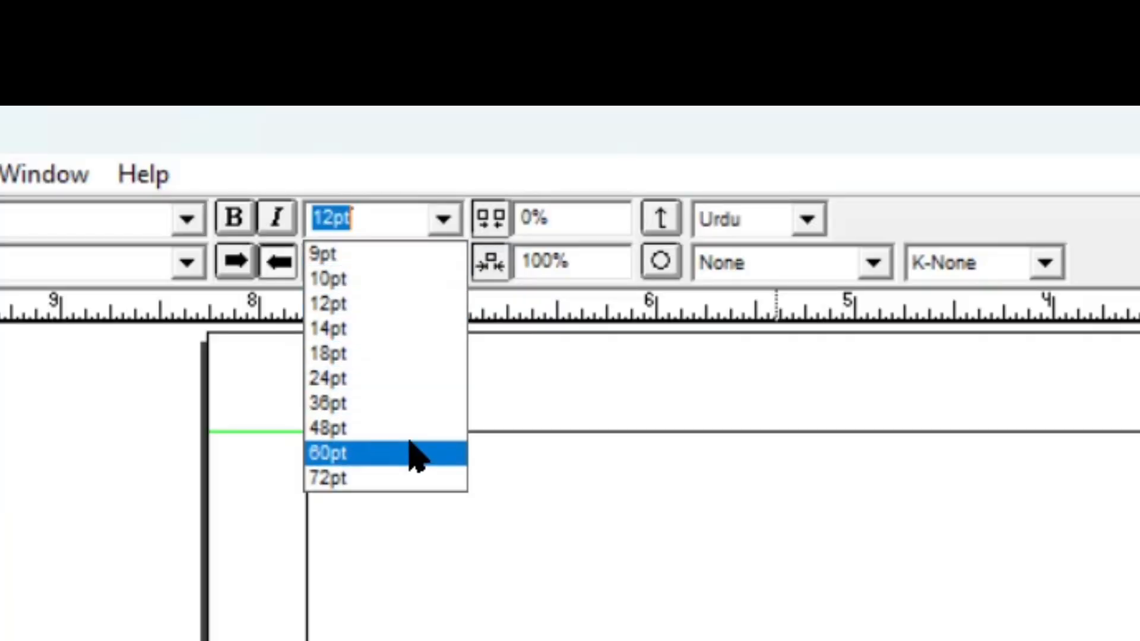
pyautogui.click(416, 454)
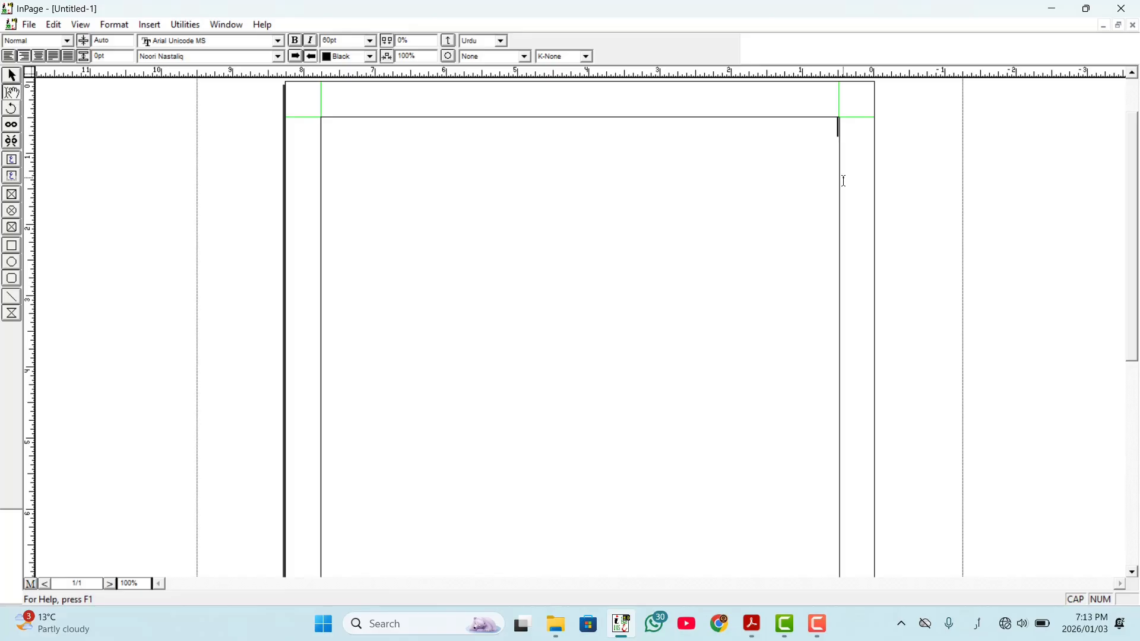
# Step: Begin the Urdu sentence on the blank page with "میں" followed by the author's full name
pyautogui.write('میں')
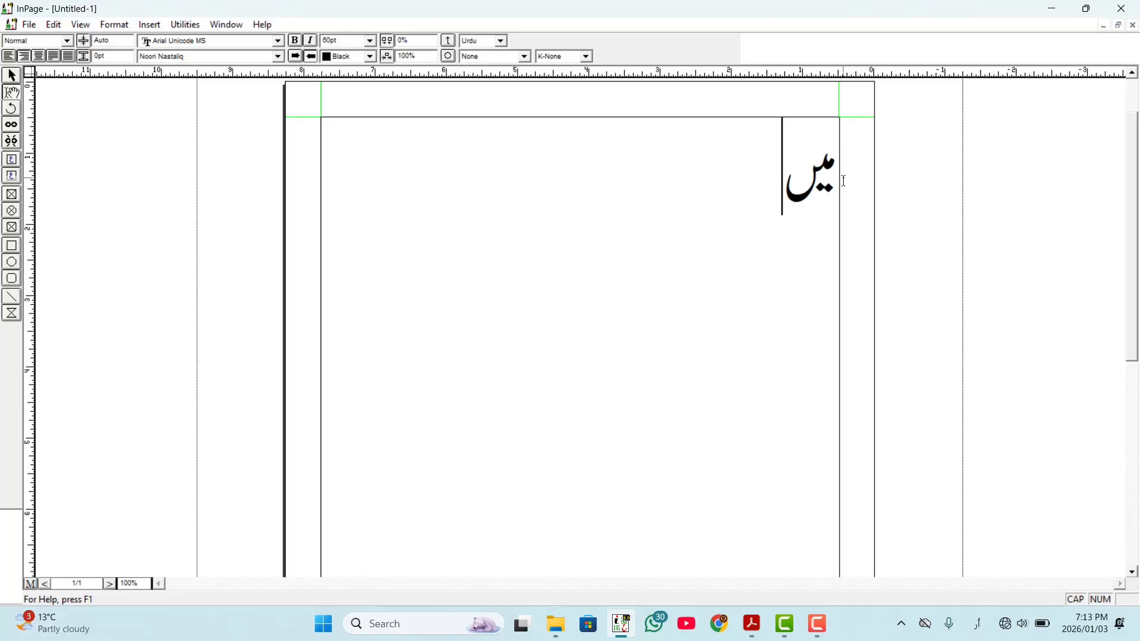
pyautogui.write(' محمد')
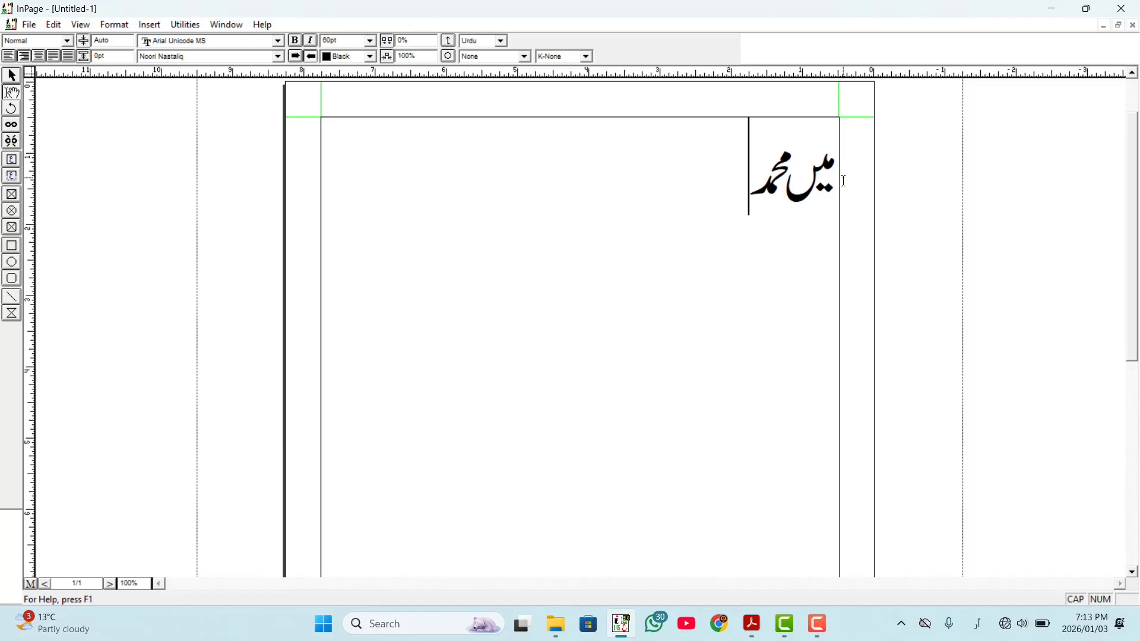
pyautogui.write(' عیان ک')
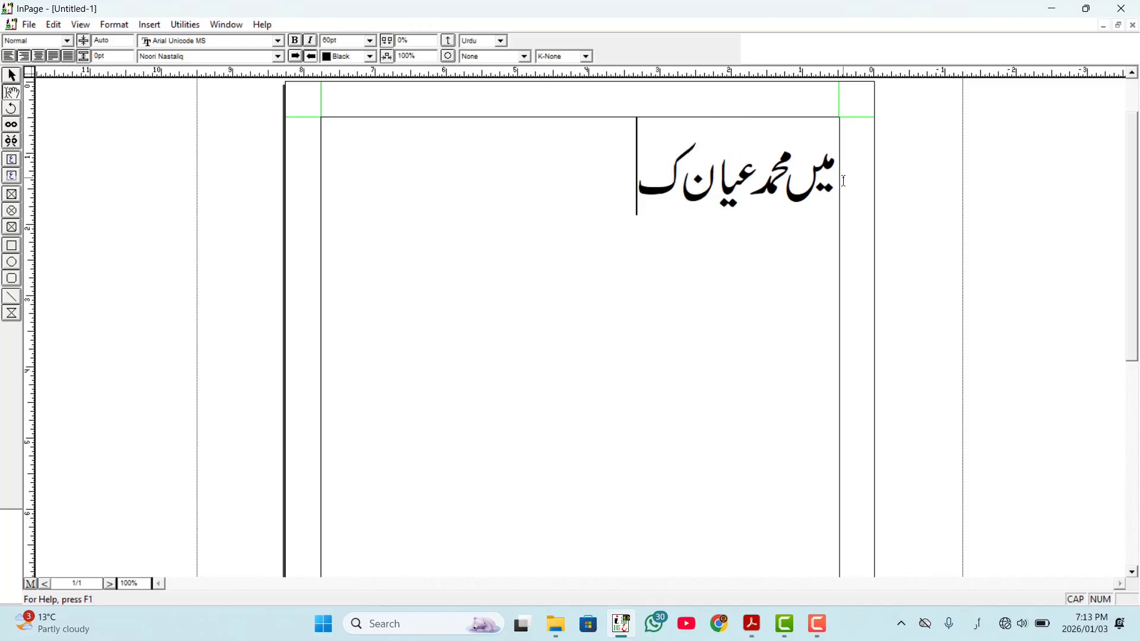
pyautogui.write('ر')
pyautogui.press('BackSpace')
pyautogui.write('یرا')
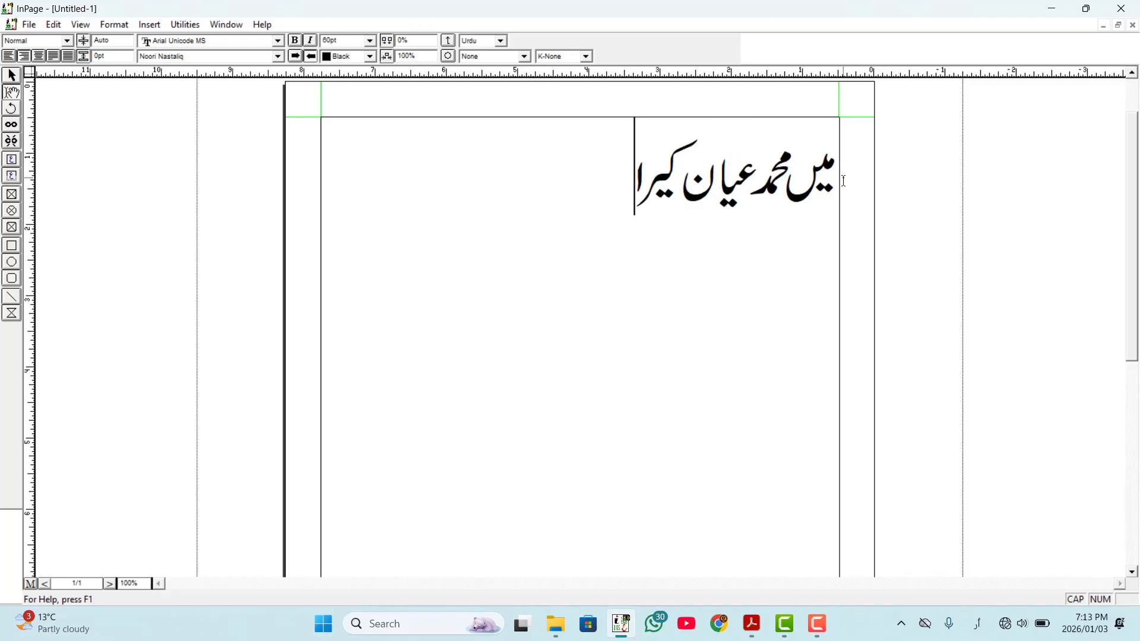
pyautogui.write('نوی')
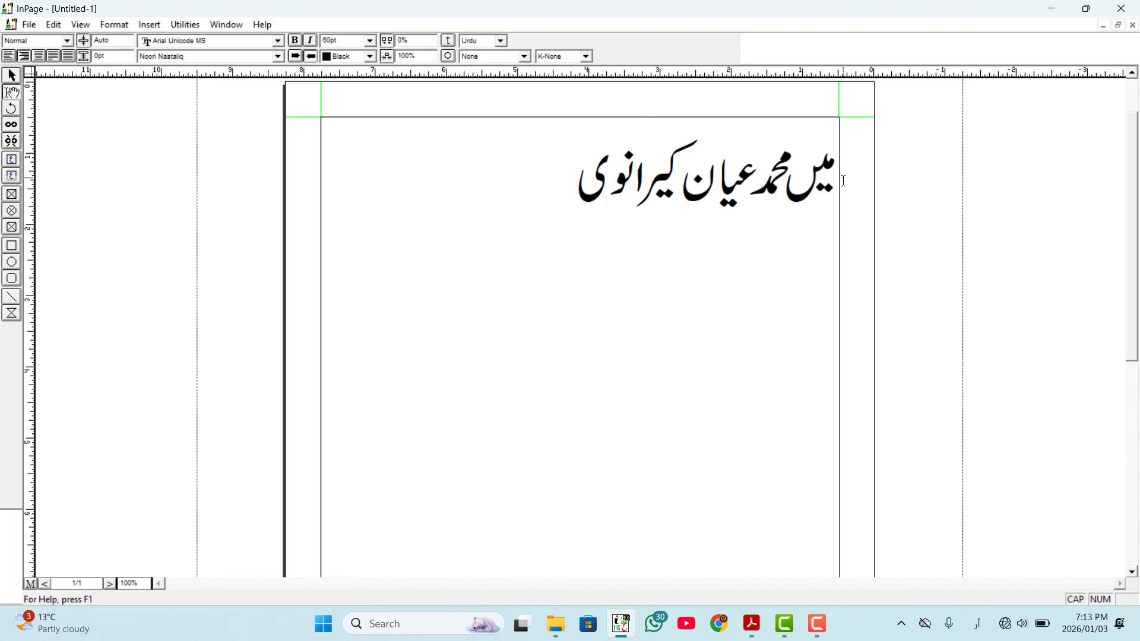
# Step: Complete the sentence after the author's name with "آپ میرے یوٹوب چینل کو سبسکرائب ضرور کریں"
pyautogui.write(' آپ می')
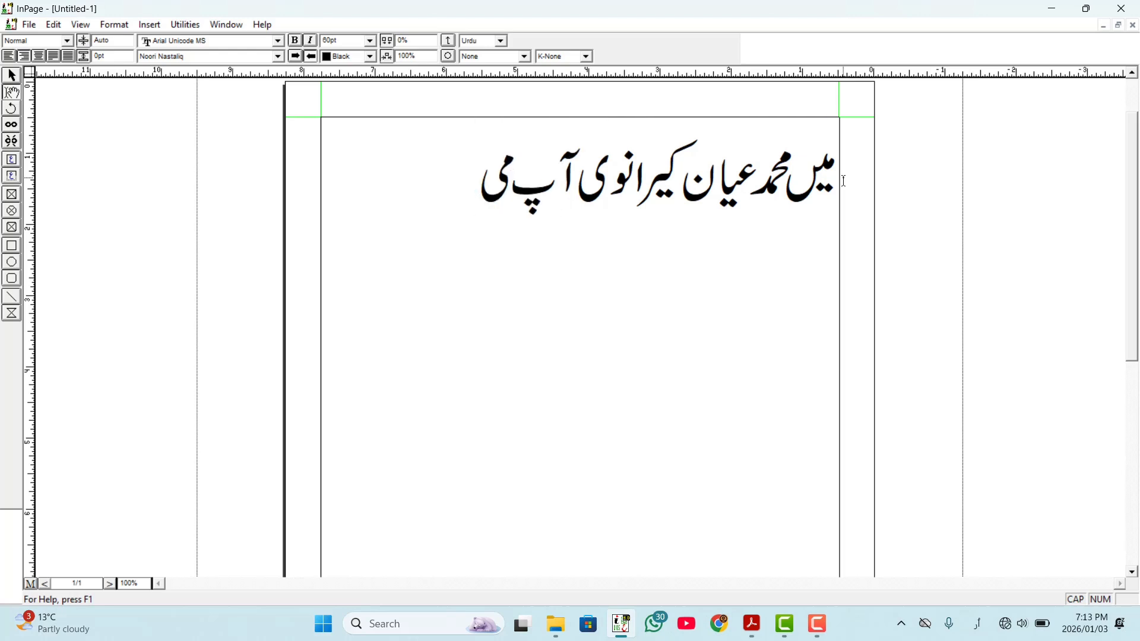
pyautogui.write('رے یو')
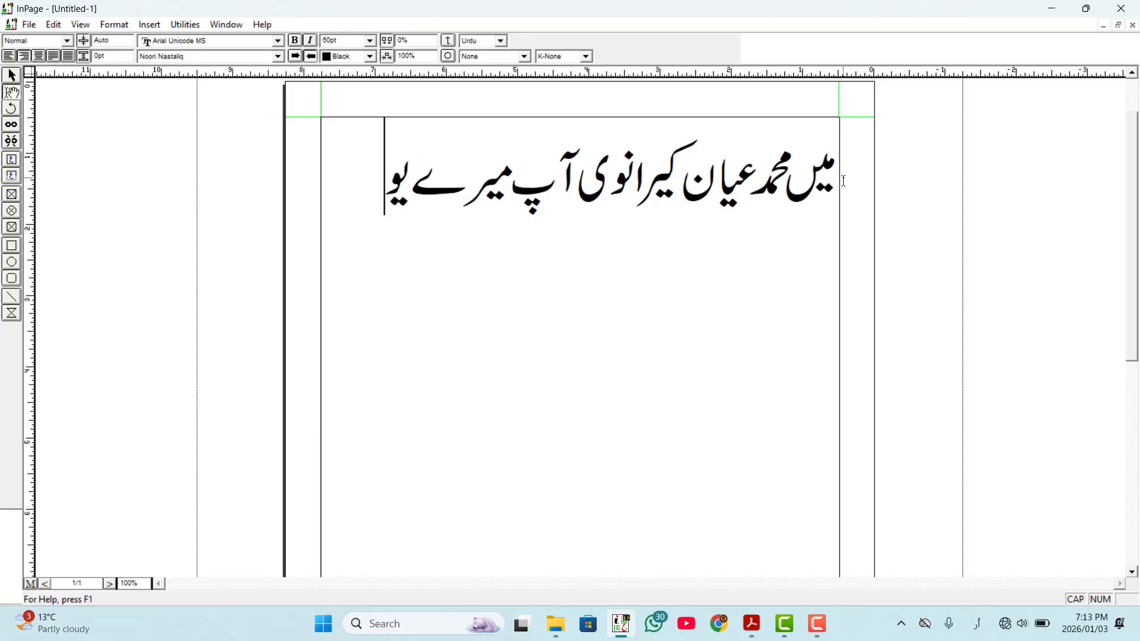
pyautogui.write('ٹوب')
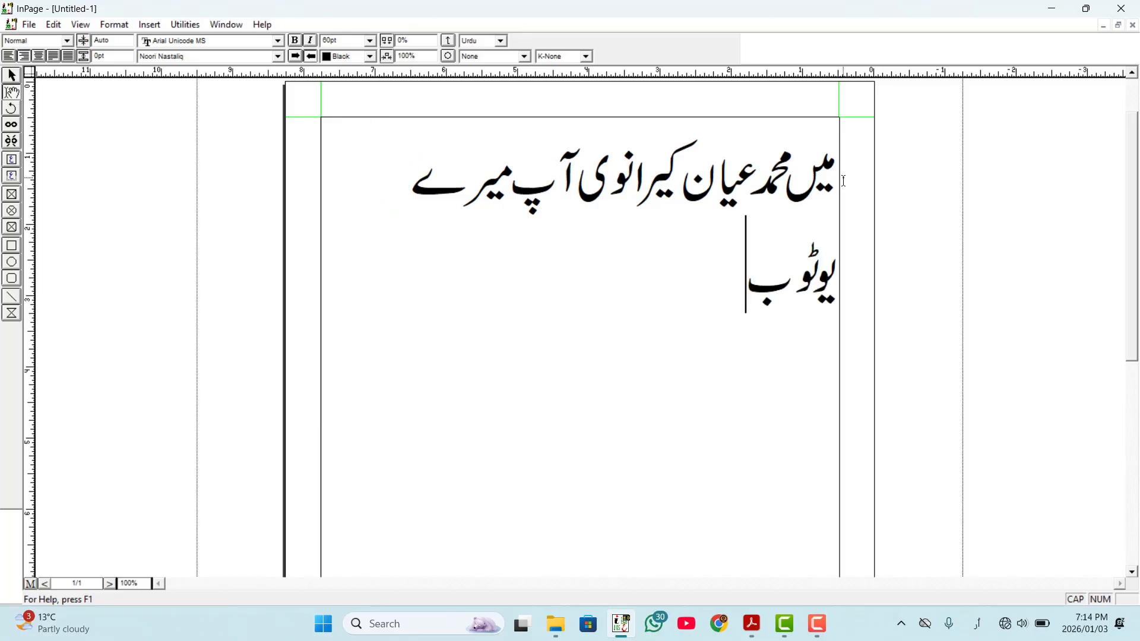
pyautogui.write(' س')
pyautogui.press('BackSpace')
pyautogui.press('BackSpace')
pyautogui.write('چی')
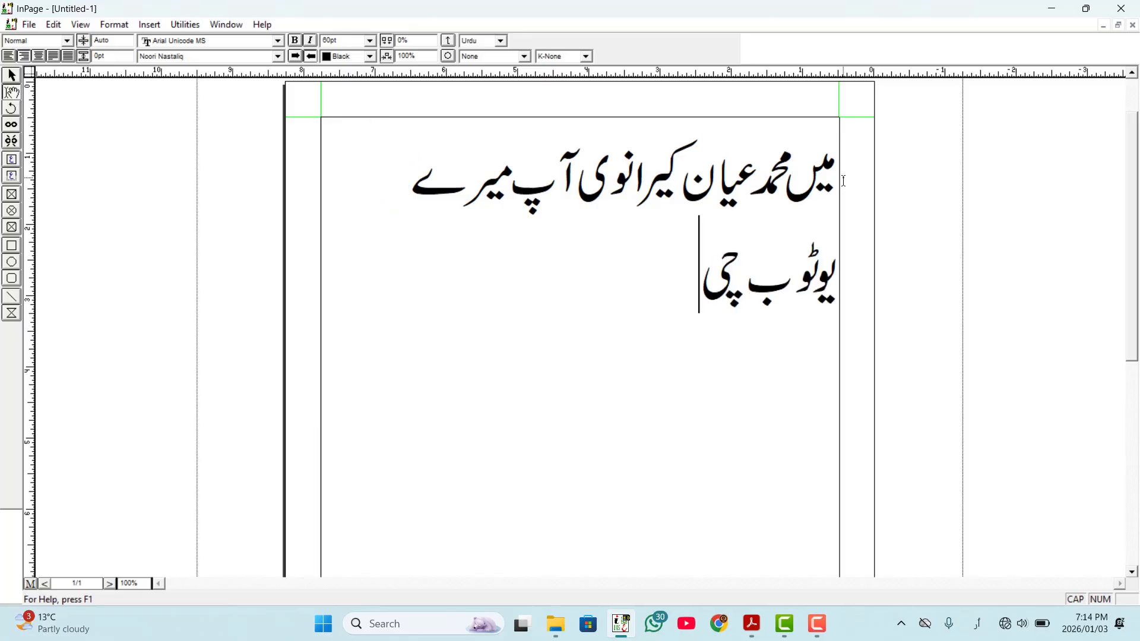
pyautogui.write('نل کو س')
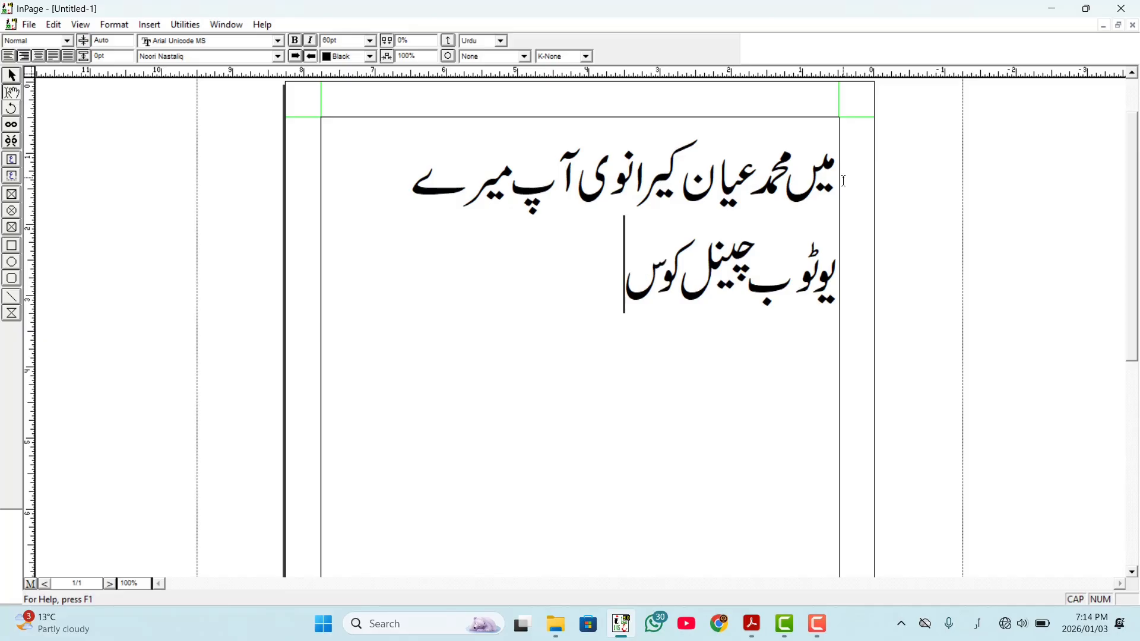
pyautogui.write('بسکرائب')
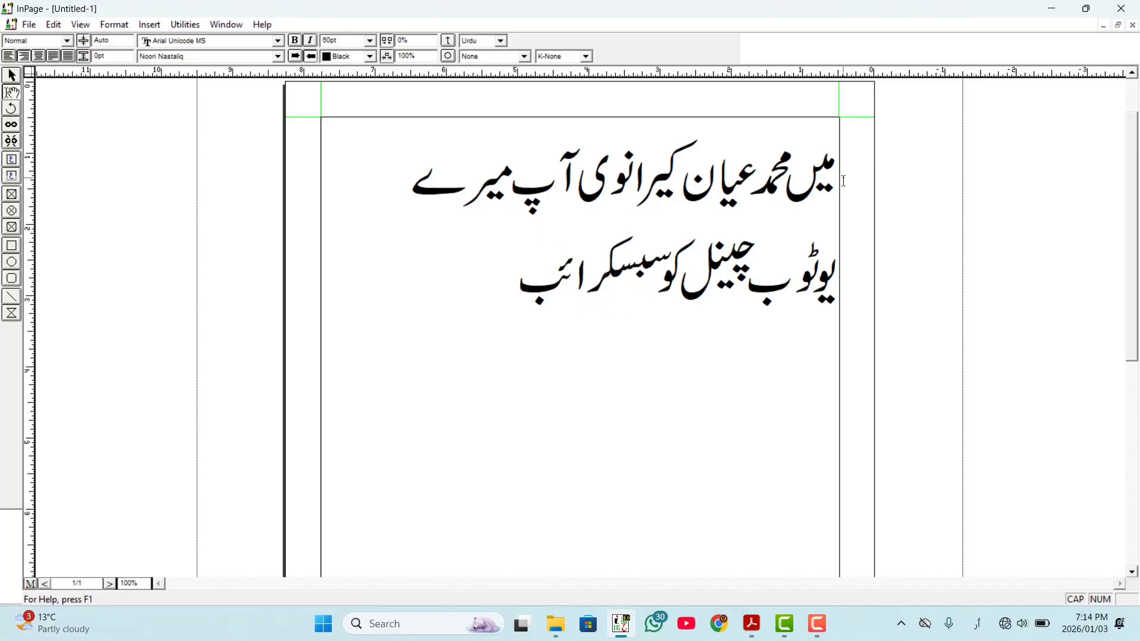
pyautogui.write(' ضرور')
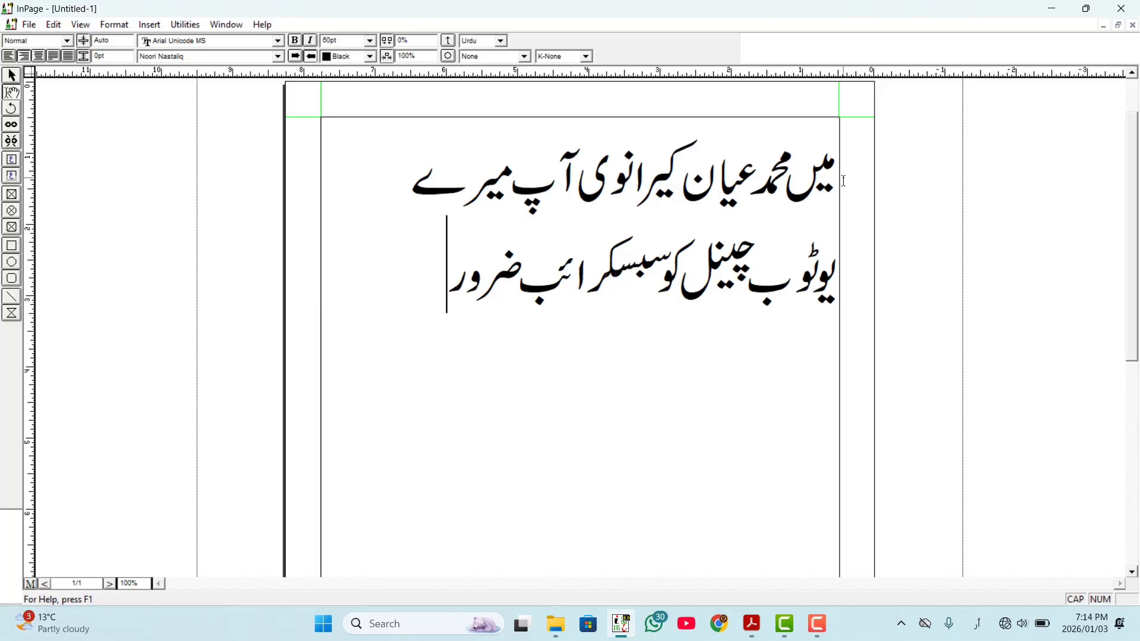
pyautogui.write(' کریں')
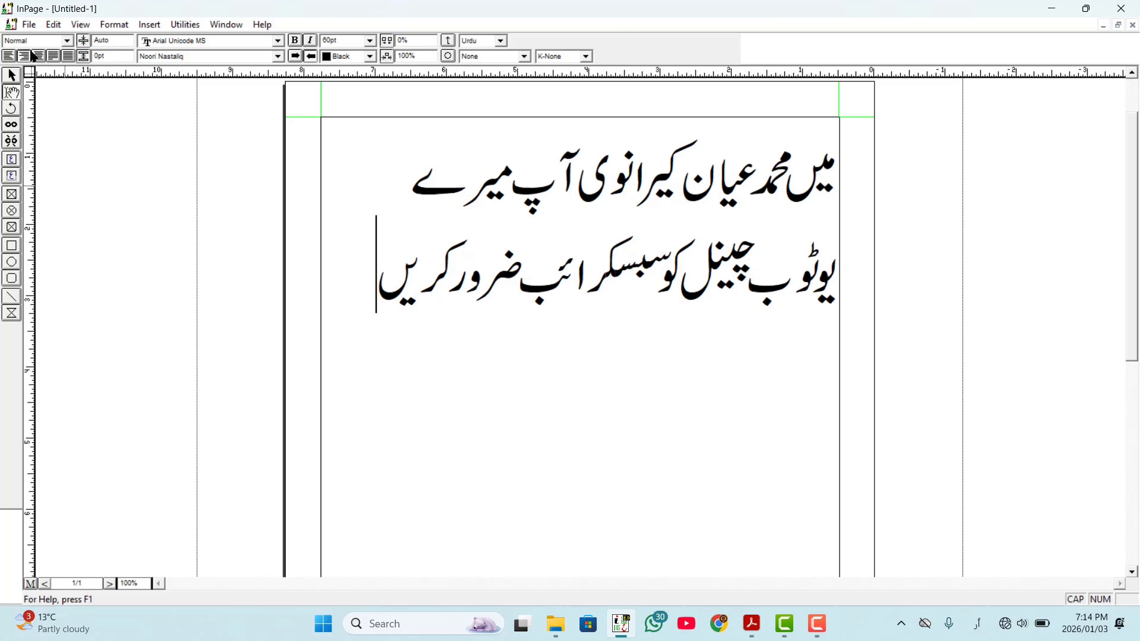
# Step: Start saving the new document, browse through This PC to the INPAGE FILES folder on ayan drive 2 (F:), and cancel the save
pyautogui.click(30, 24)
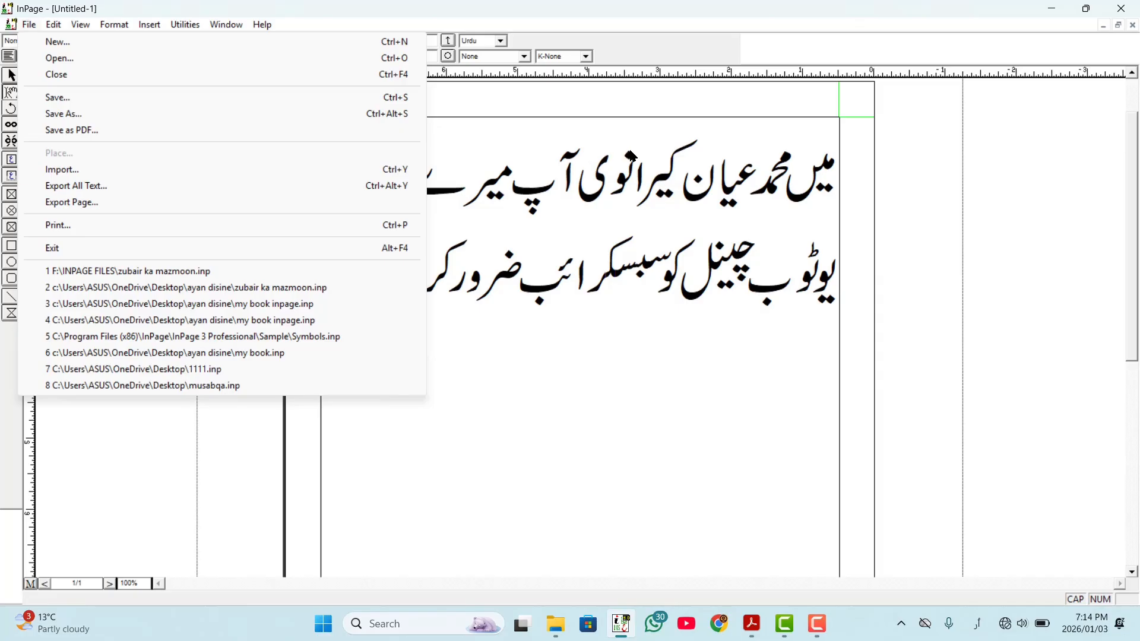
pyautogui.click(66, 102)
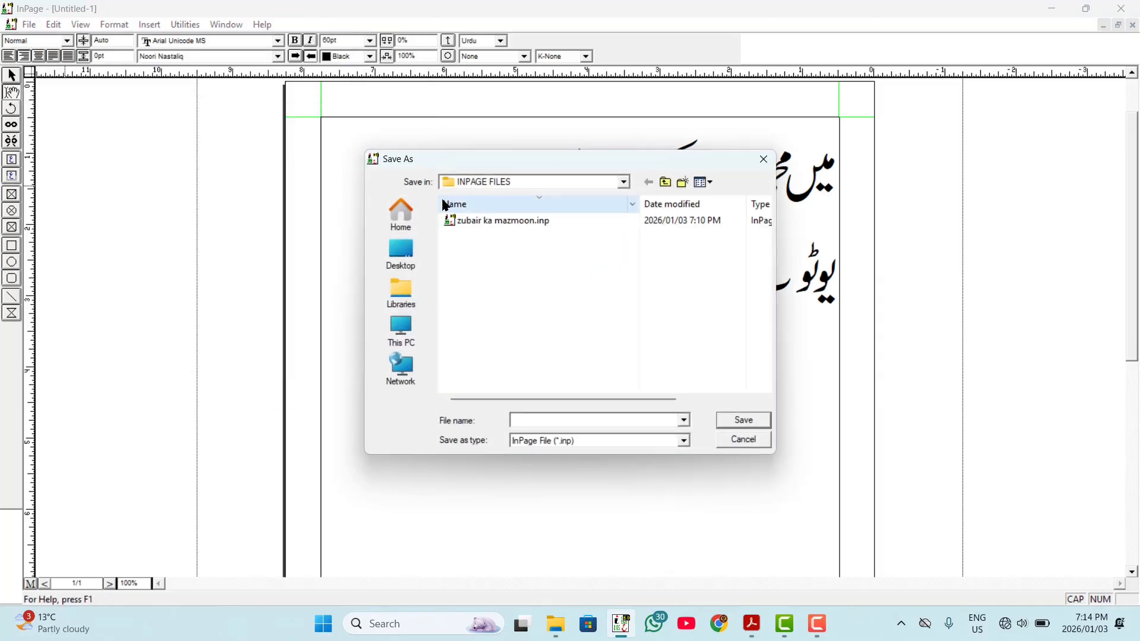
pyautogui.moveTo(570, 160)
pyautogui.mouseDown()
pyautogui.moveTo(364, 160)
pyautogui.moveTo(584, 160)
pyautogui.mouseUp()
pyautogui.click(623, 182)
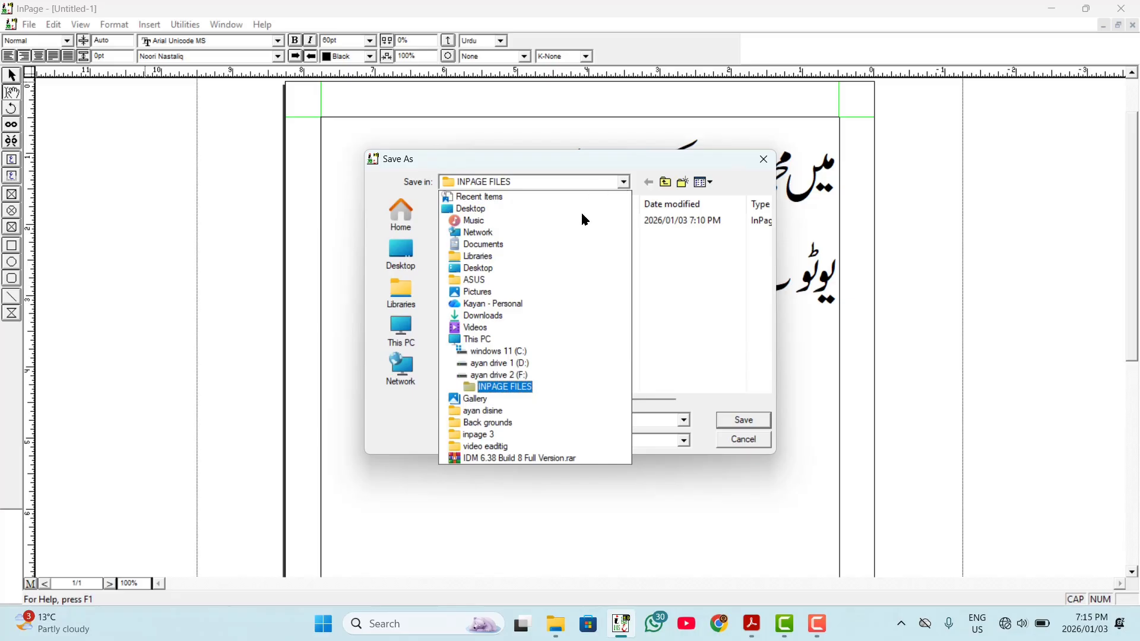
pyautogui.click(537, 339)
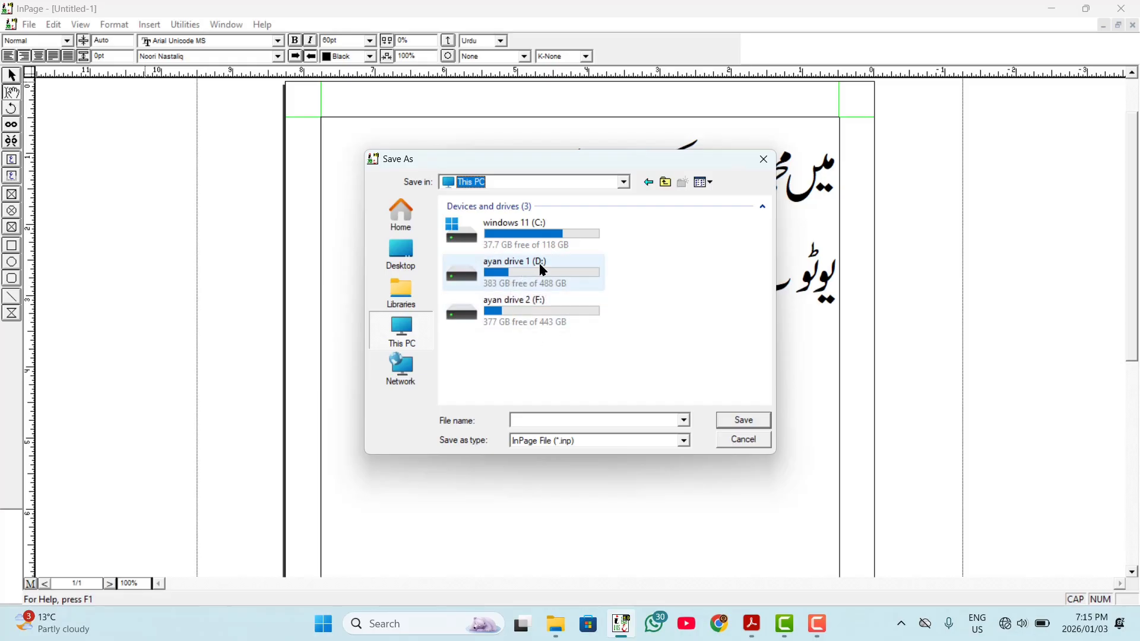
pyautogui.doubleClick(513, 311)
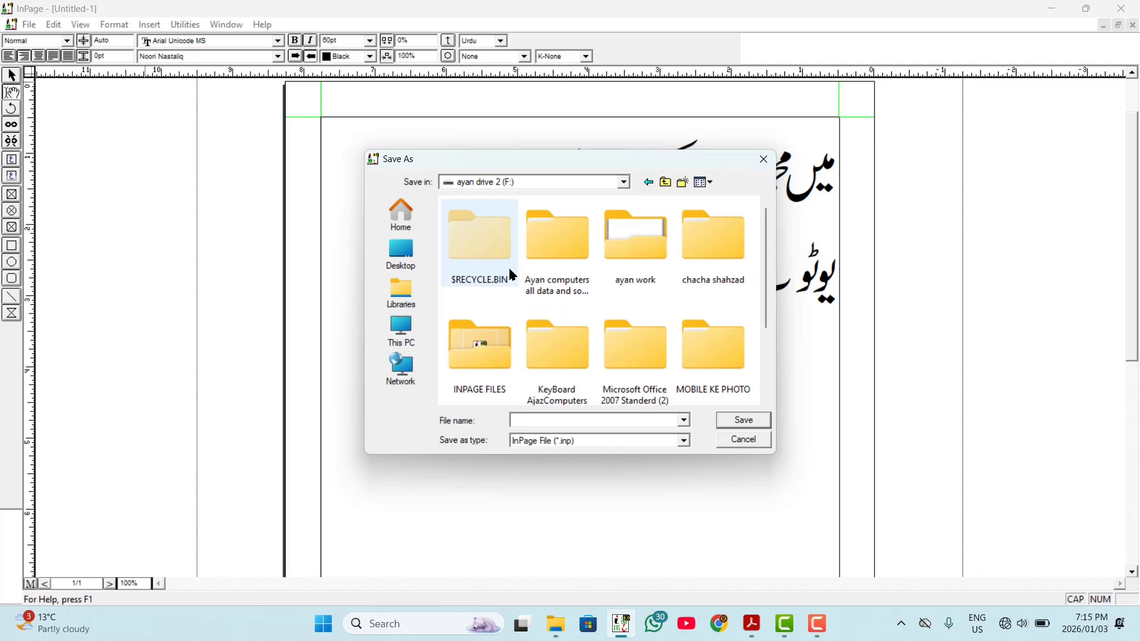
pyautogui.doubleClick(478, 346)
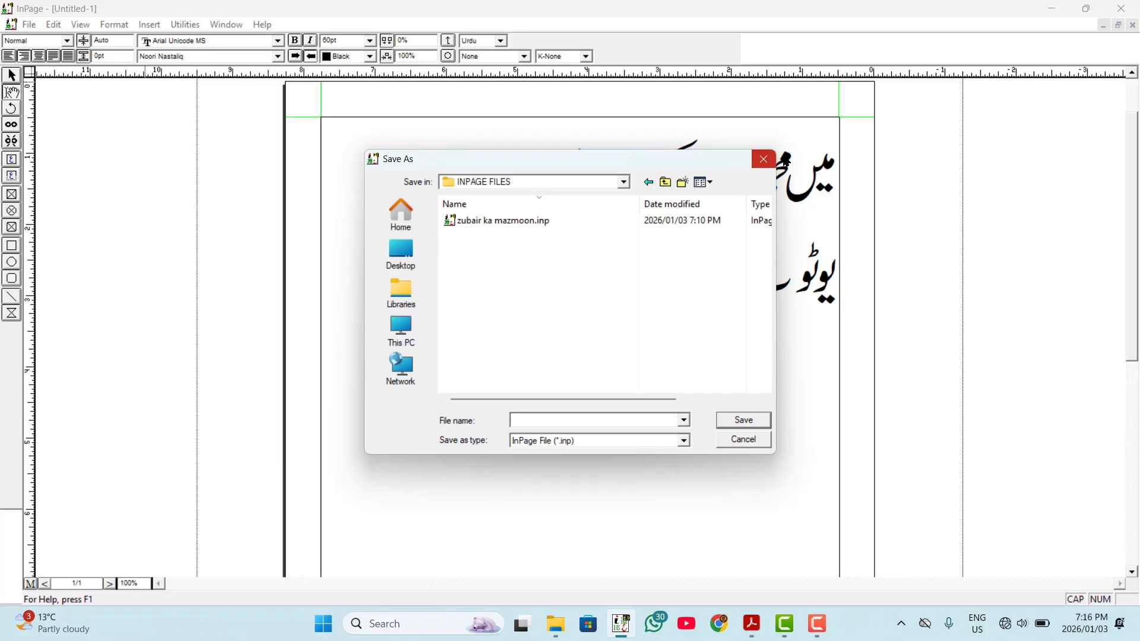
pyautogui.click(764, 160)
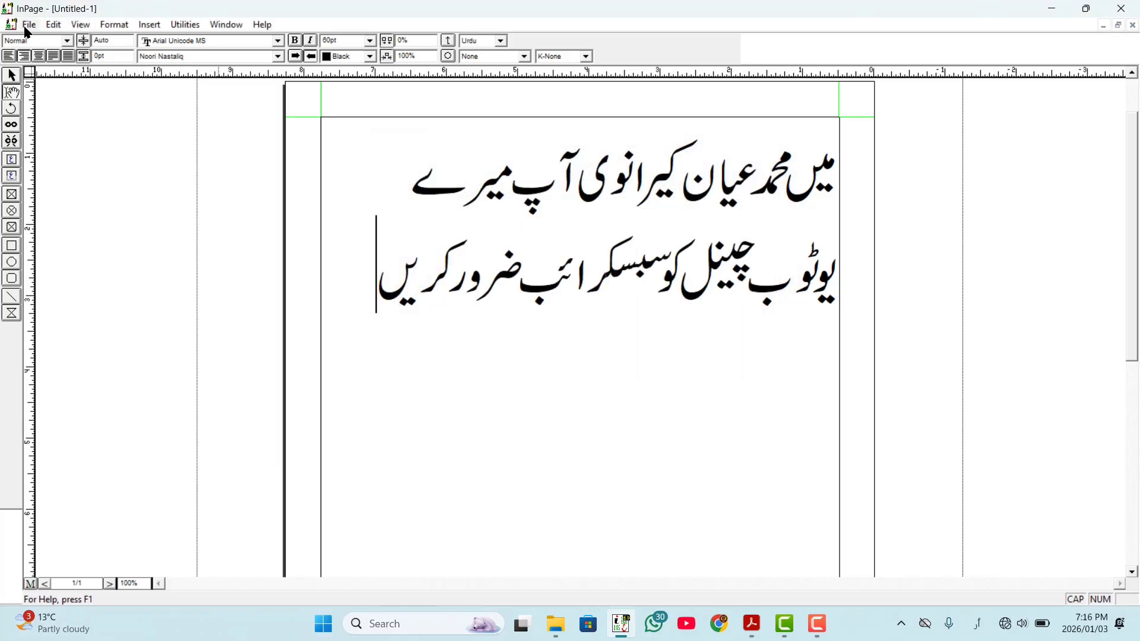
# Step: Save the new document under the author's name in the INPAGE FILES folder on ayan drive 2 (F:)
pyautogui.click(28, 26)
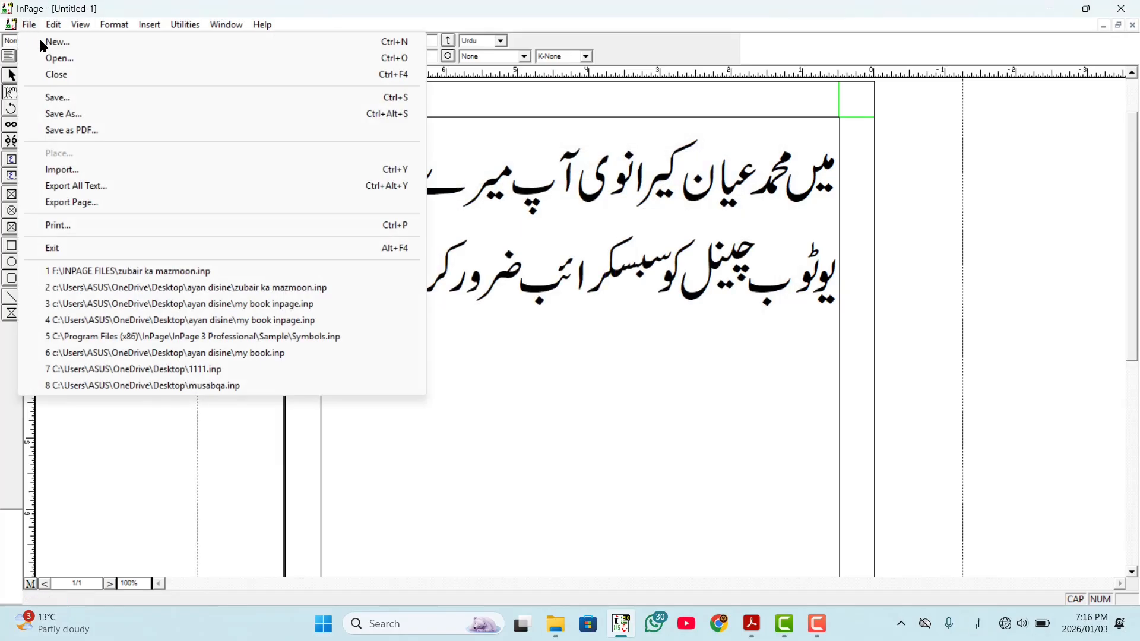
pyautogui.click(58, 98)
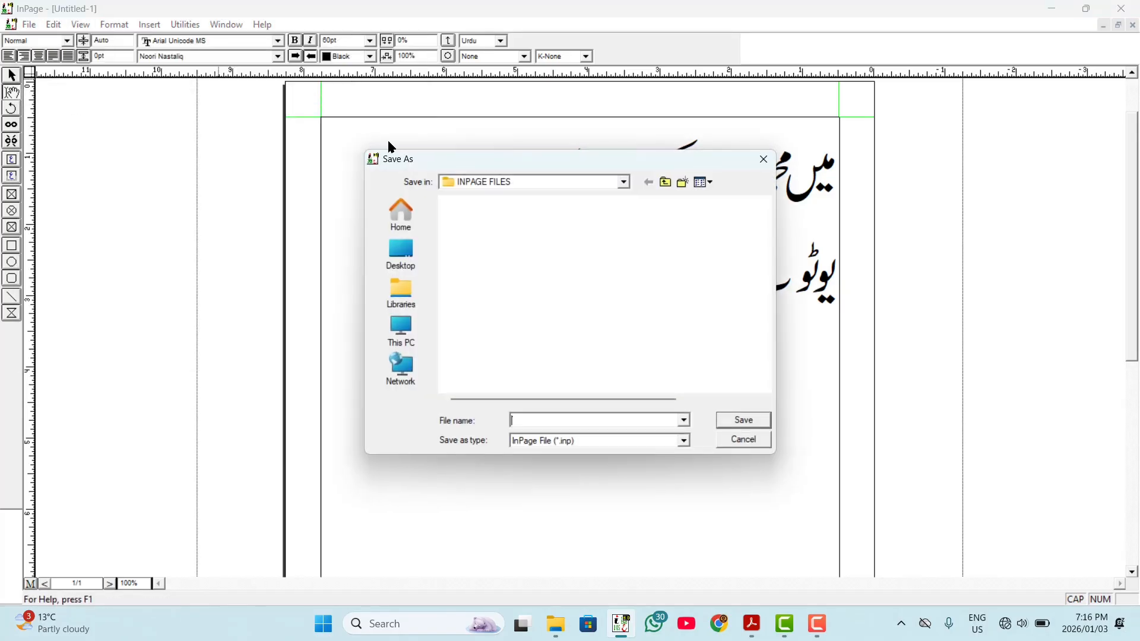
pyautogui.click(623, 183)
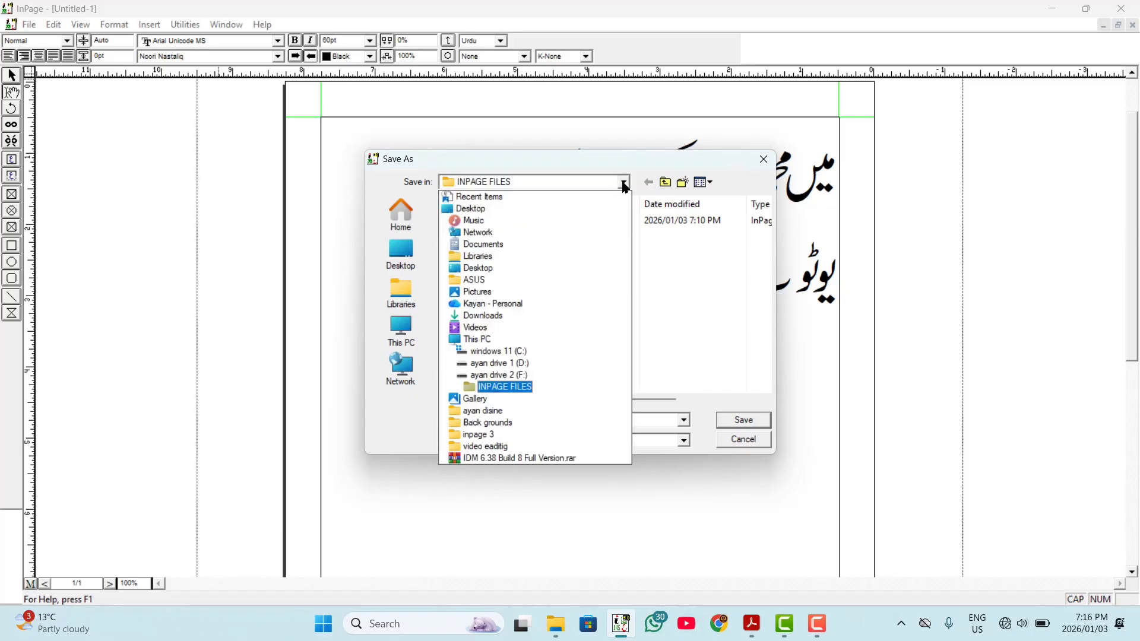
pyautogui.click(516, 339)
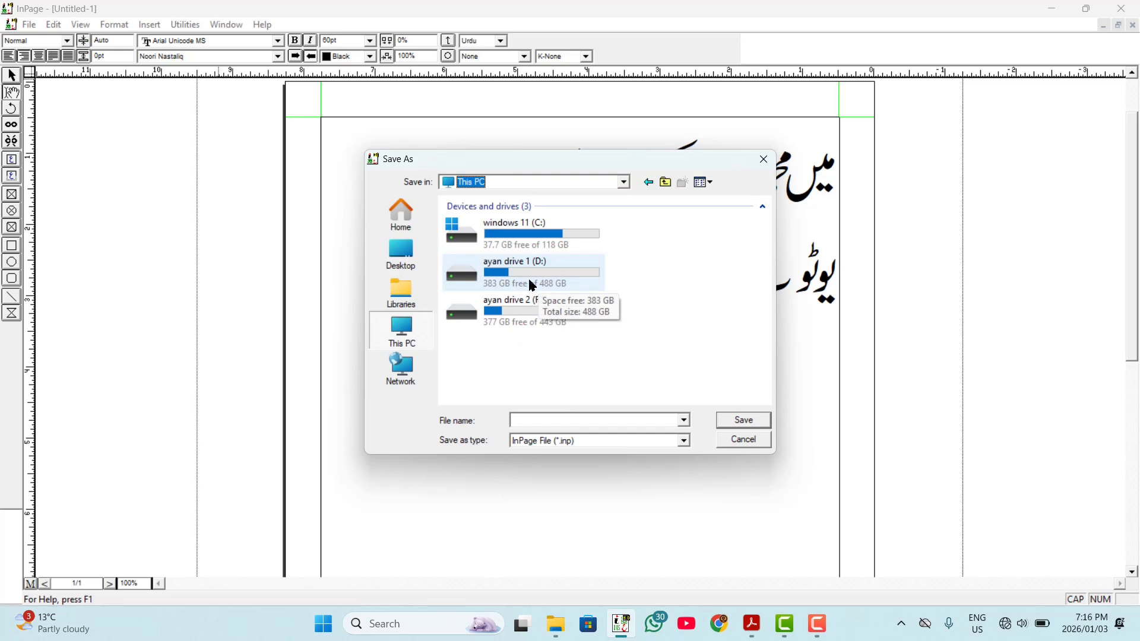
pyautogui.doubleClick(520, 311)
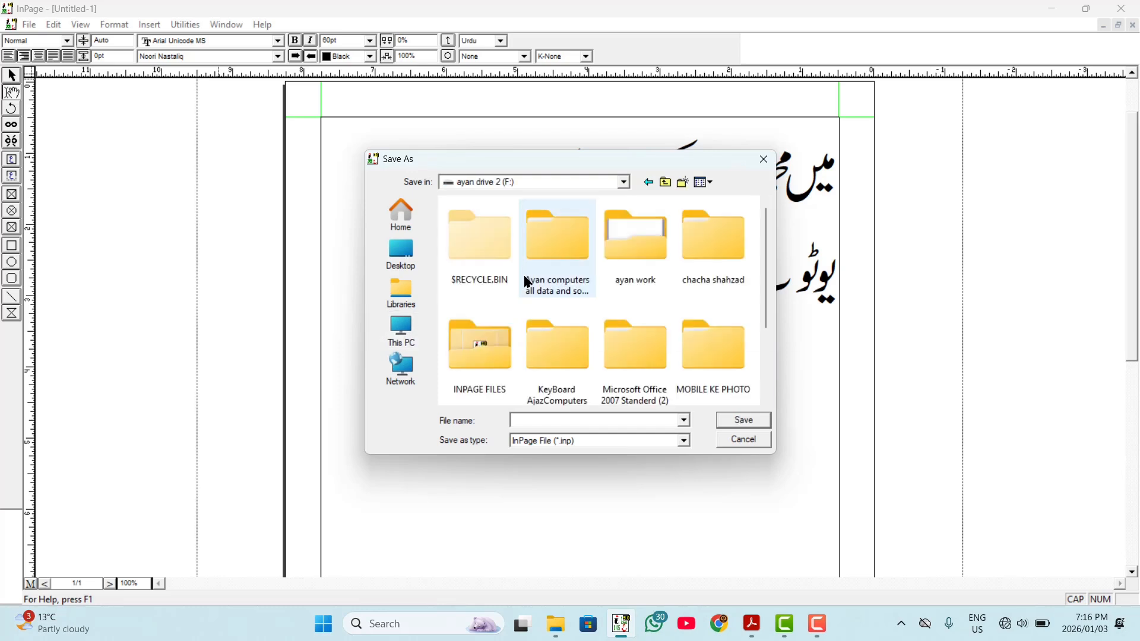
pyautogui.scroll(-1, 524, 249)
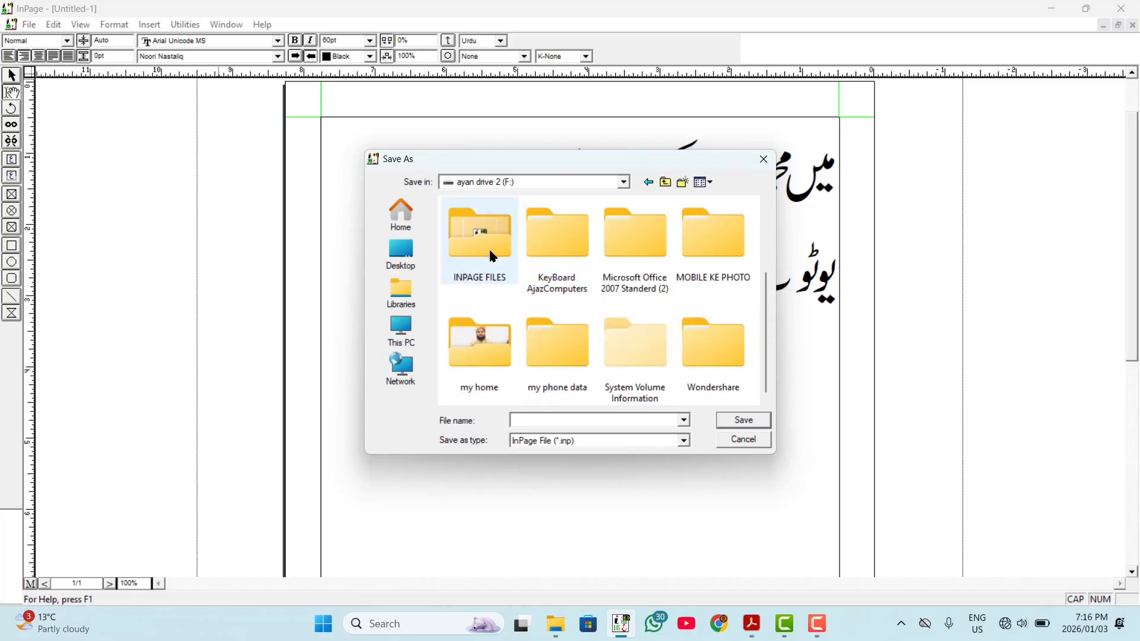
pyautogui.doubleClick(472, 235)
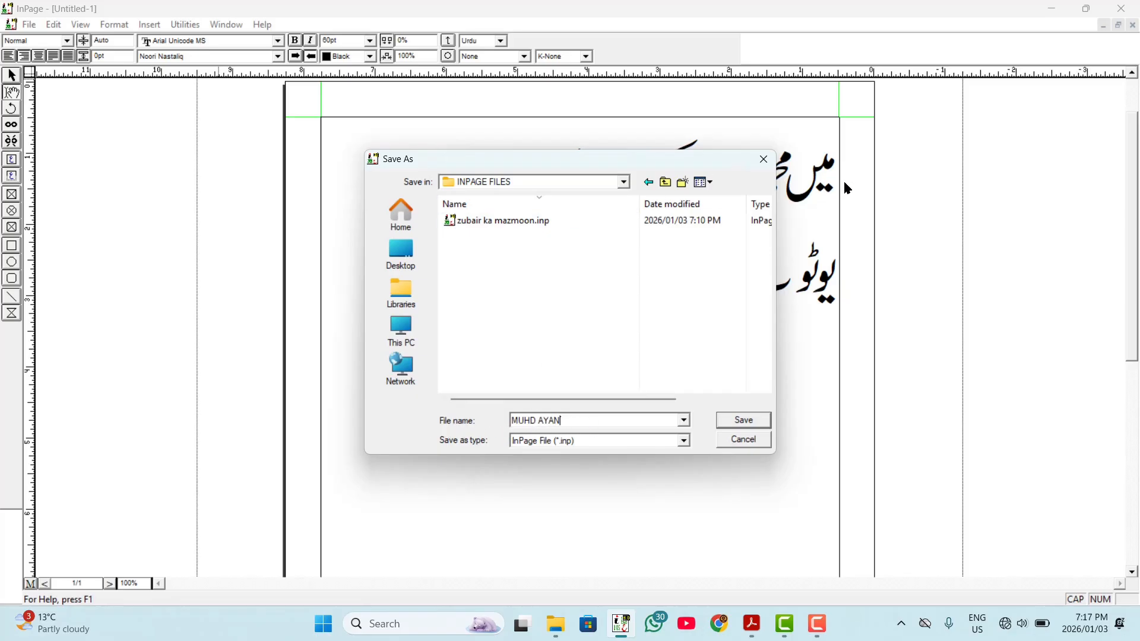
pyautogui.click(742, 420)
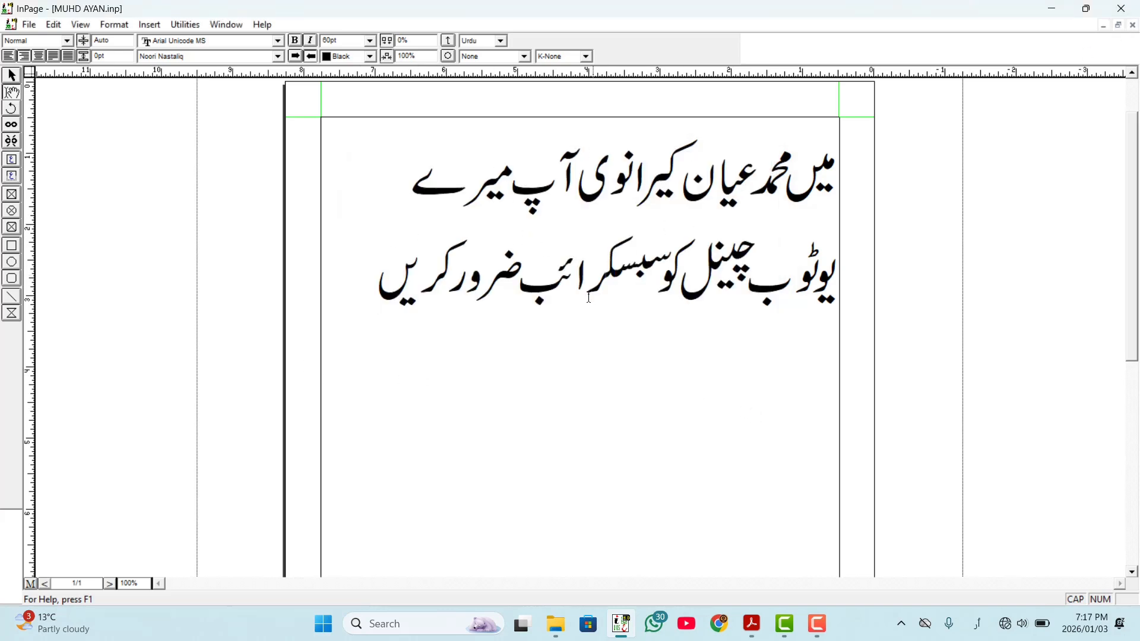
# Step: Close the saved document and reopen it from the INPAGE FILES folder on ayan drive 2 (F:)
pyautogui.click(1133, 25)
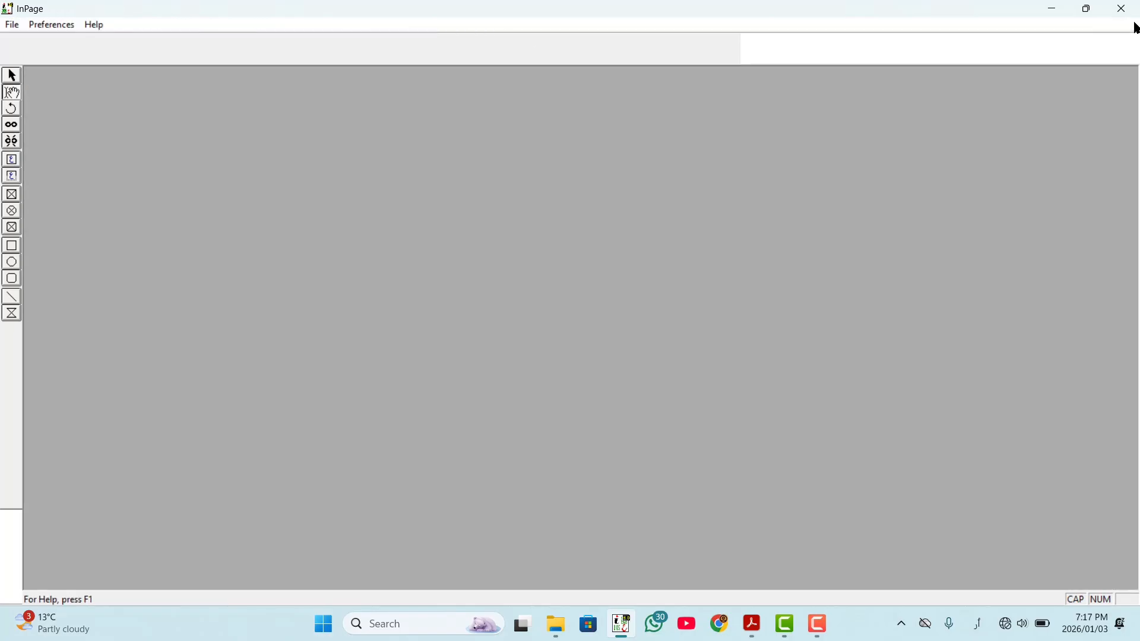
pyautogui.click(11, 25)
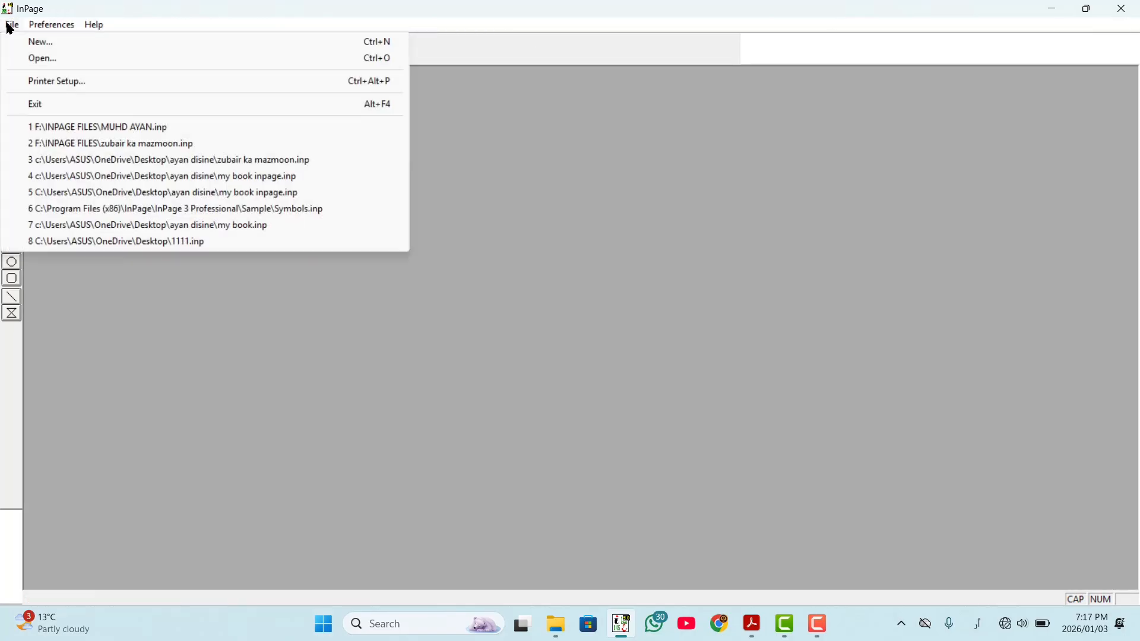
pyautogui.click(39, 59)
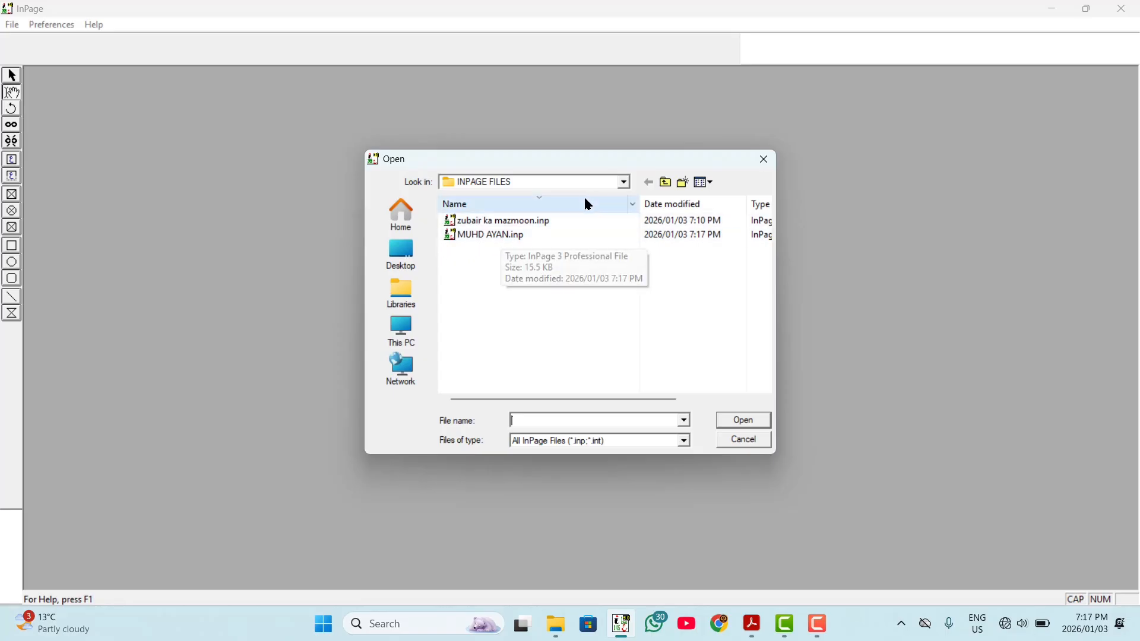
pyautogui.click(624, 182)
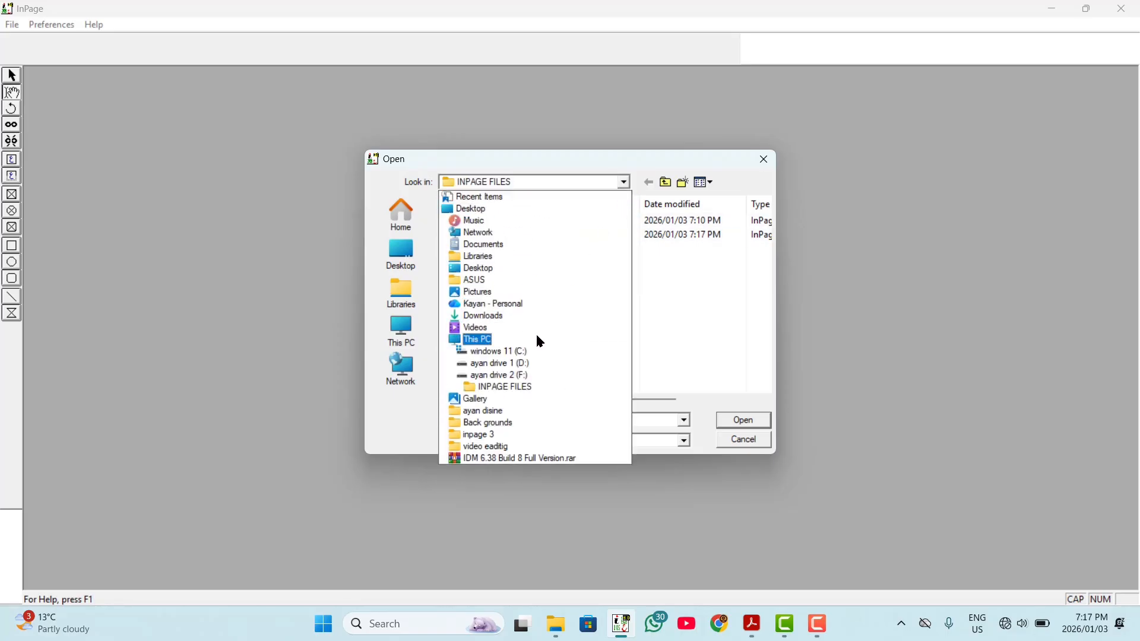
pyautogui.click(536, 333)
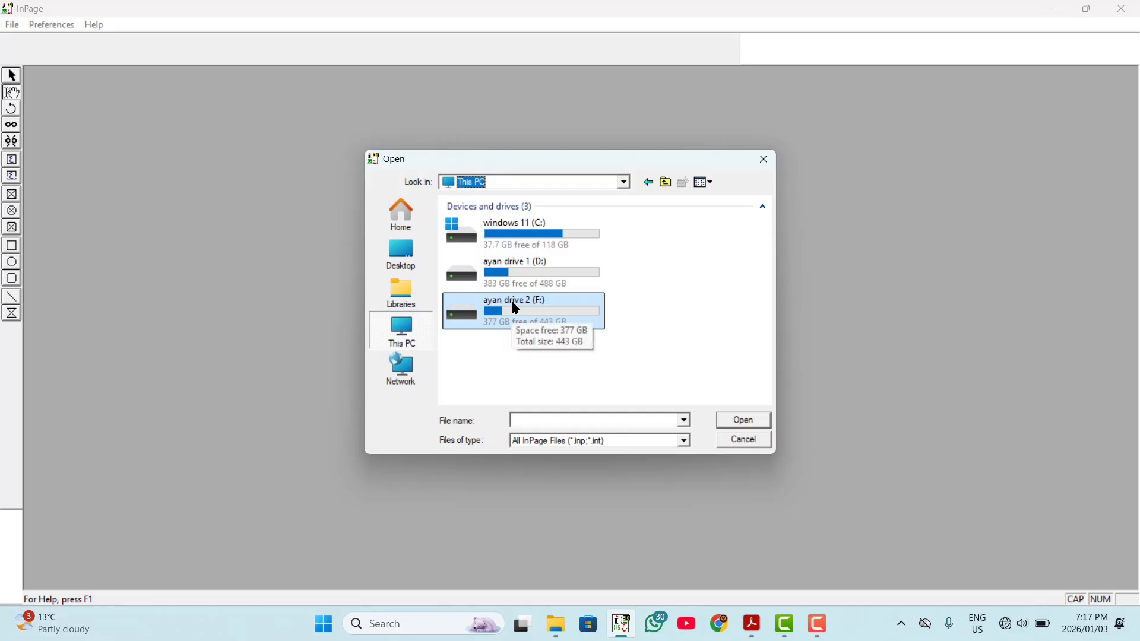
pyautogui.doubleClick(516, 309)
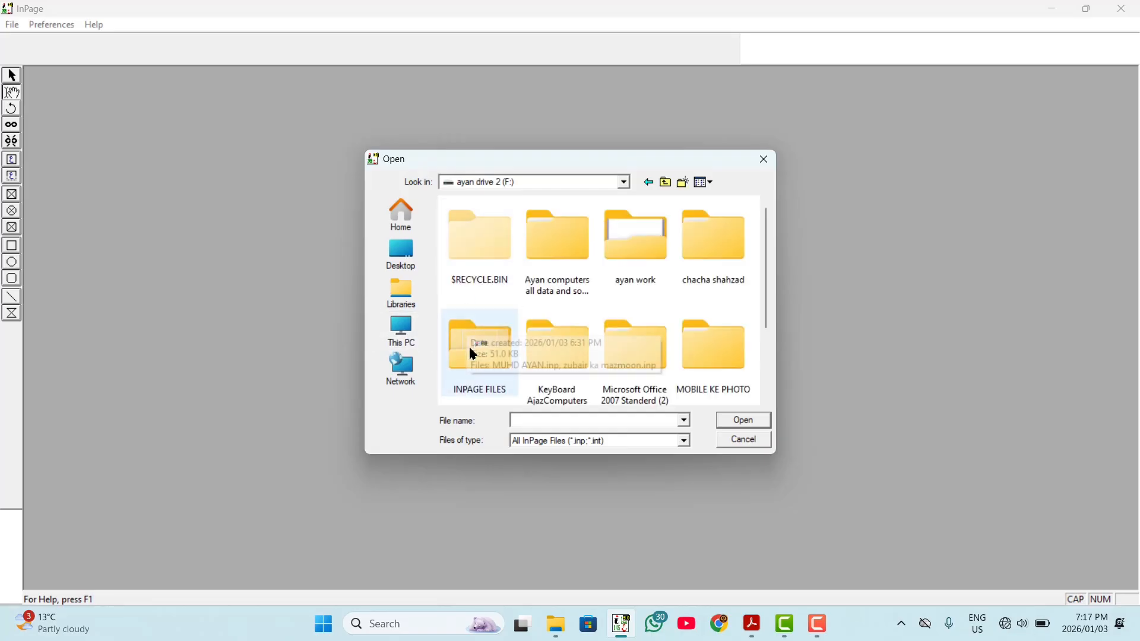
pyautogui.doubleClick(470, 345)
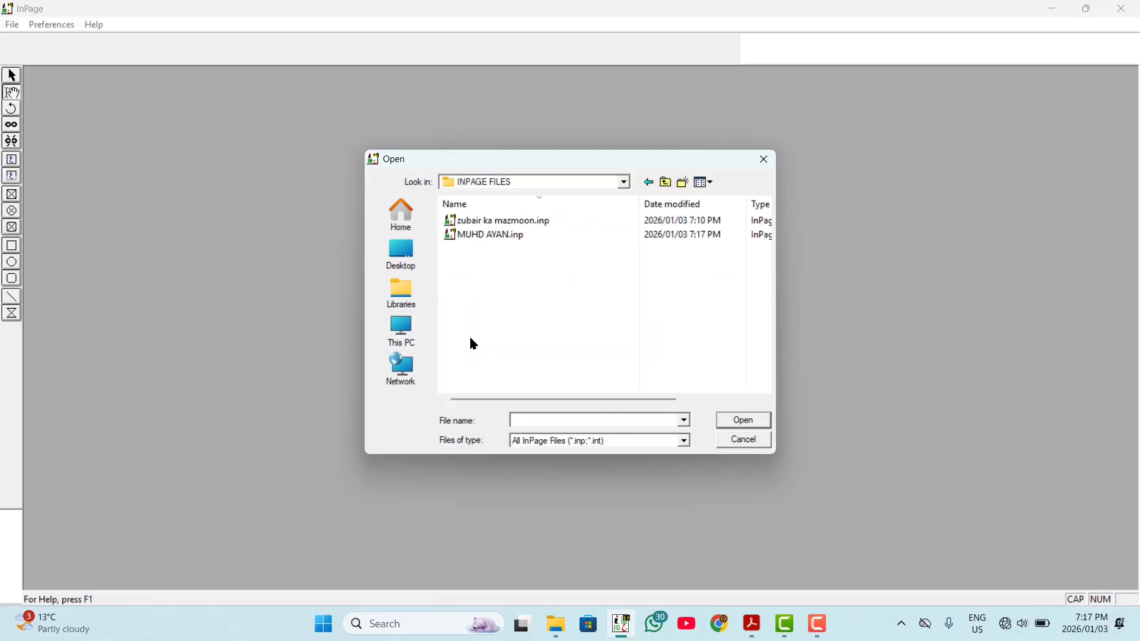
pyautogui.click(477, 235)
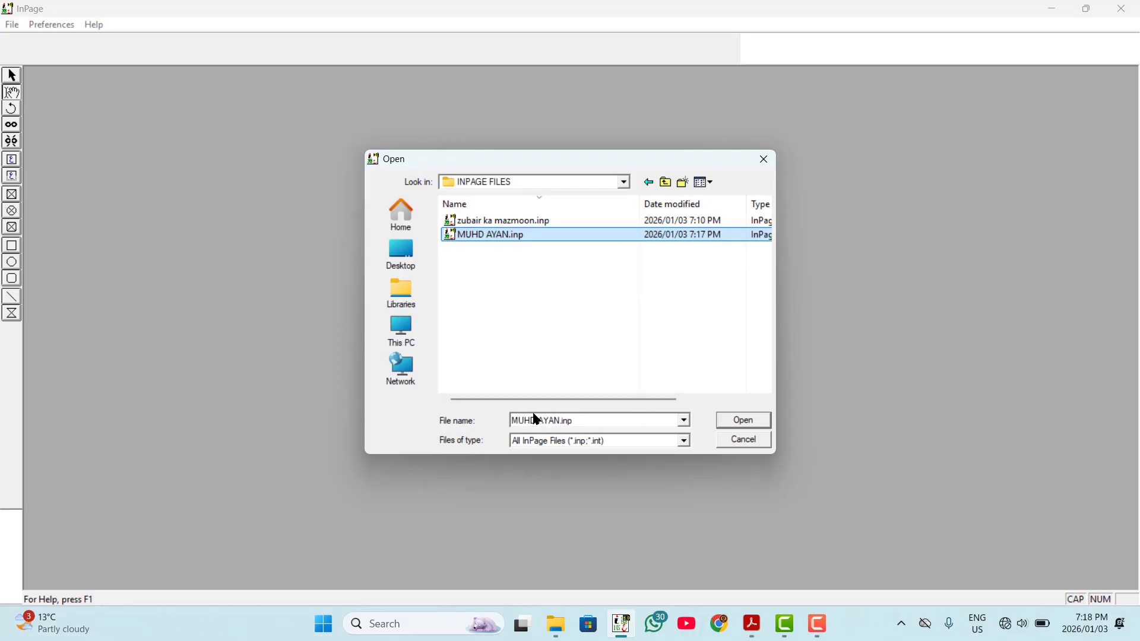
pyautogui.click(744, 420)
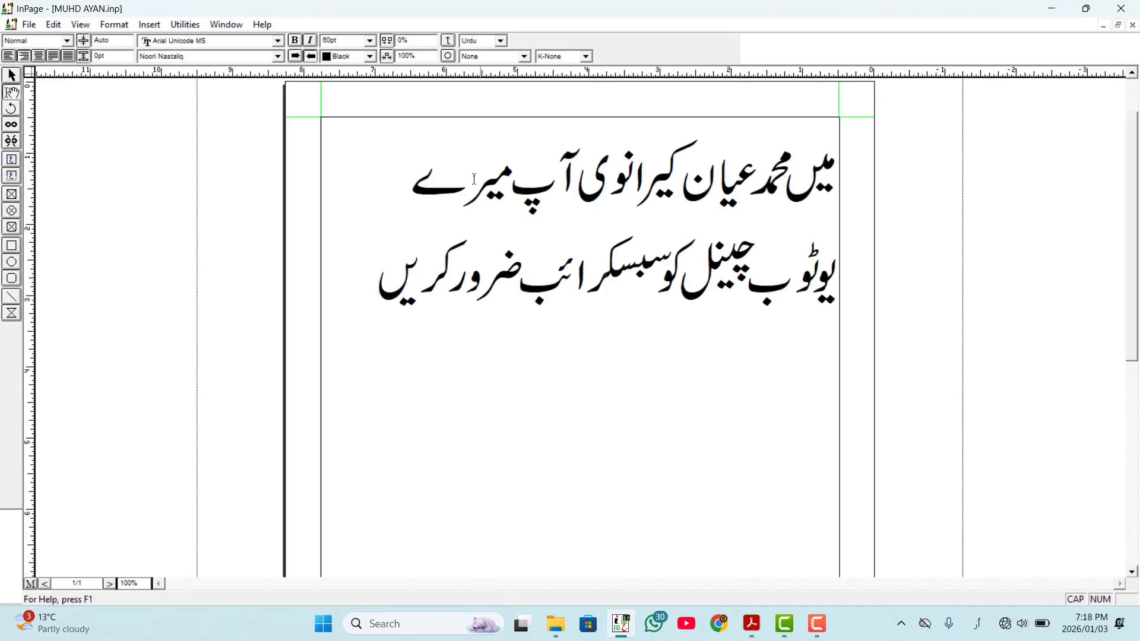
# Step: Add the line "آپ کا شکریہ" below the existing Urdu sentence and save the document
pyautogui.click(393, 306)
pyautogui.press('Return')
pyautogui.write('آپ')
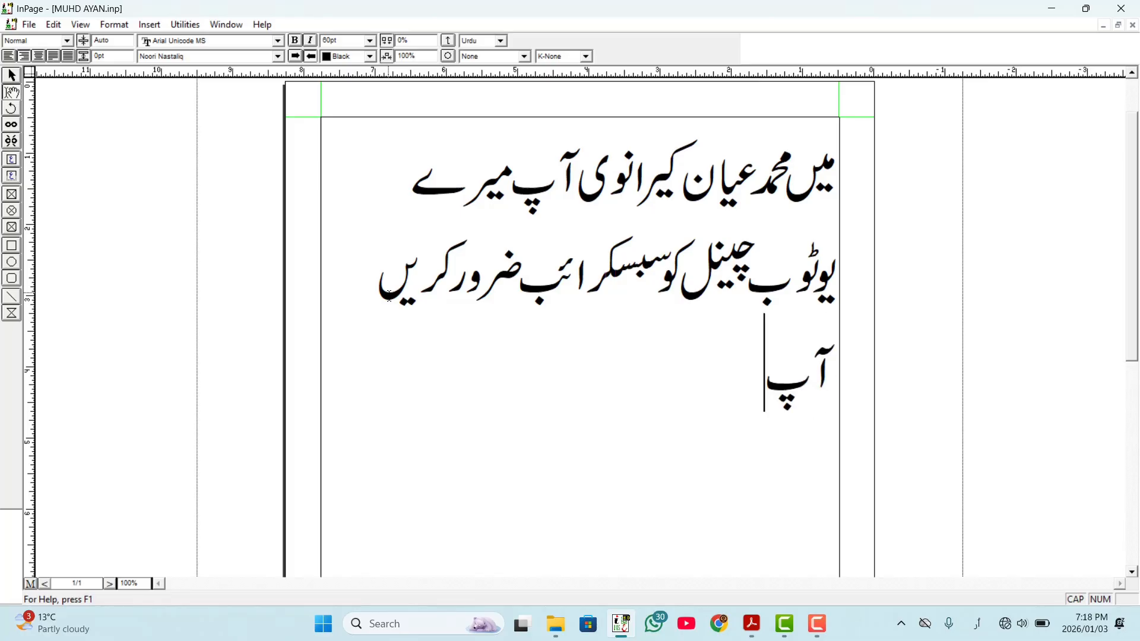
pyautogui.write(' کا شکریہ')
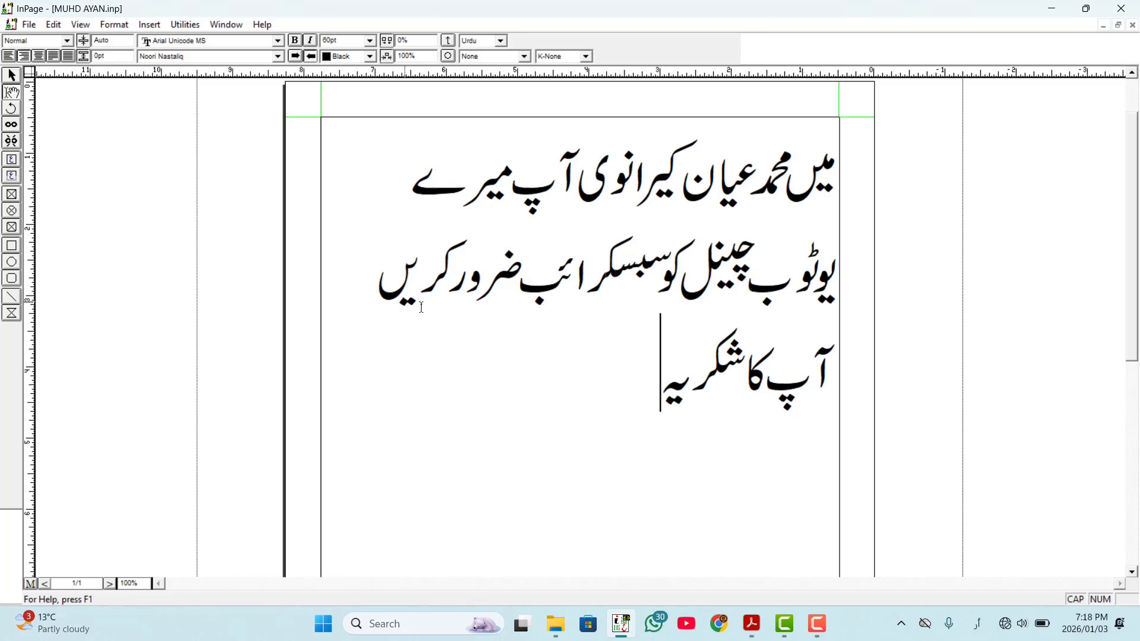
pyautogui.click(29, 26)
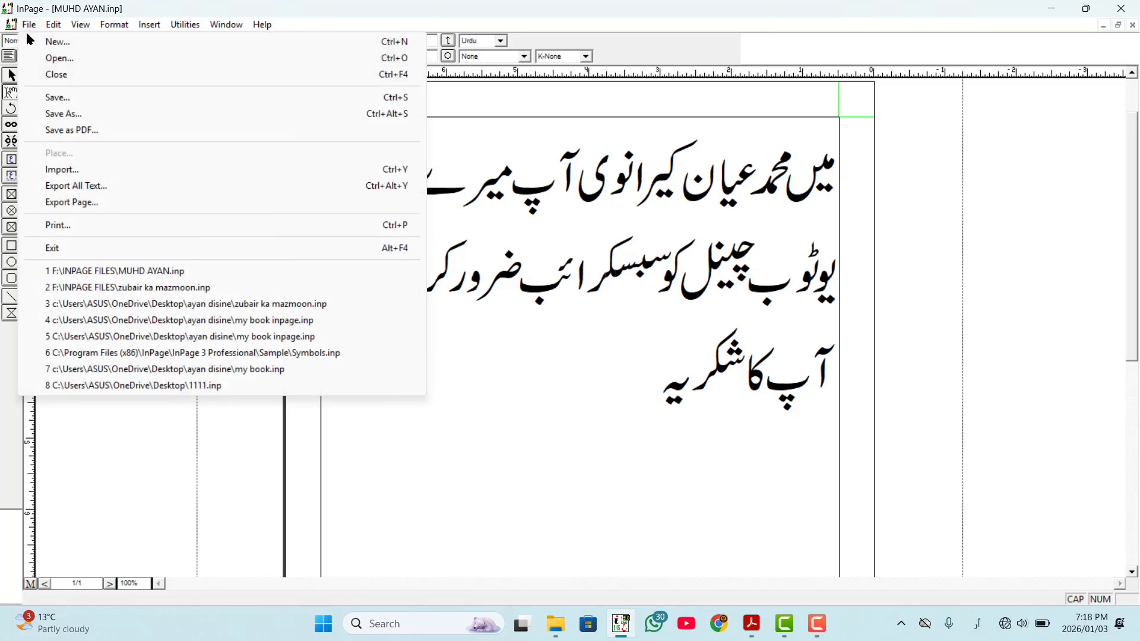
pyautogui.click(63, 99)
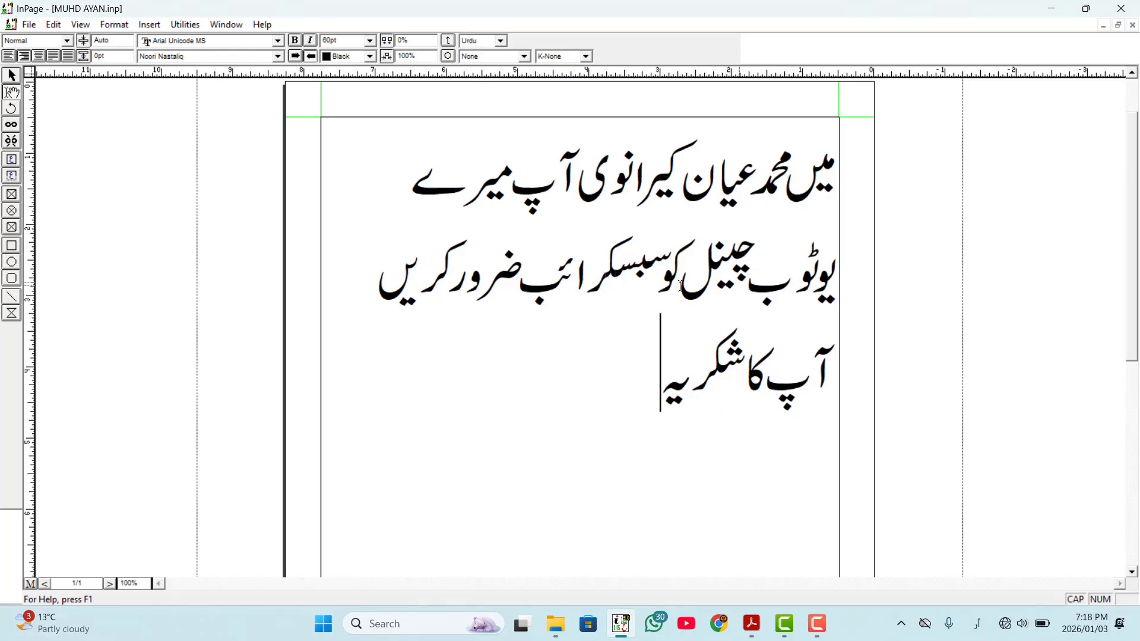
# Step: Close the document with the added thank-you line and reopen the same file from the INPAGE FILES folder
pyautogui.click(27, 25)
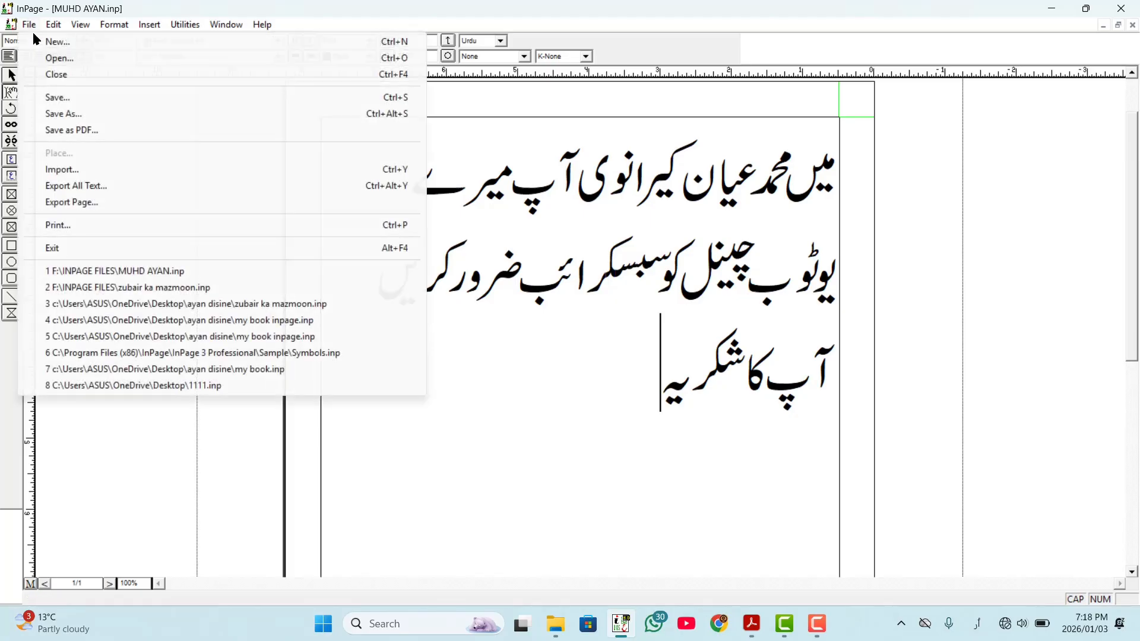
pyautogui.click(75, 80)
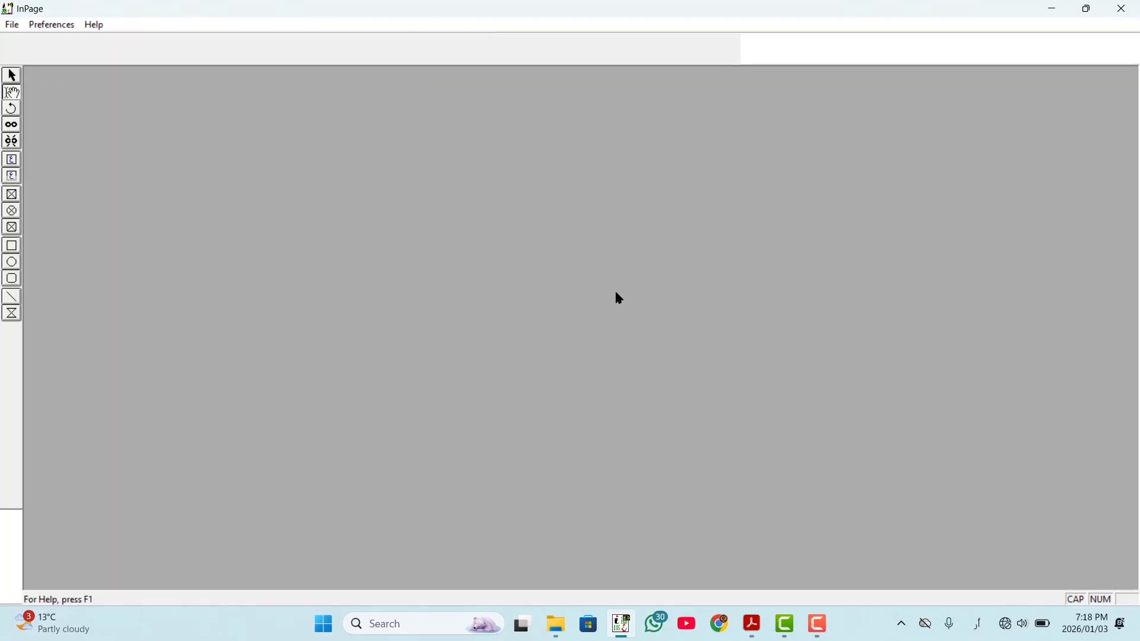
pyautogui.click(11, 25)
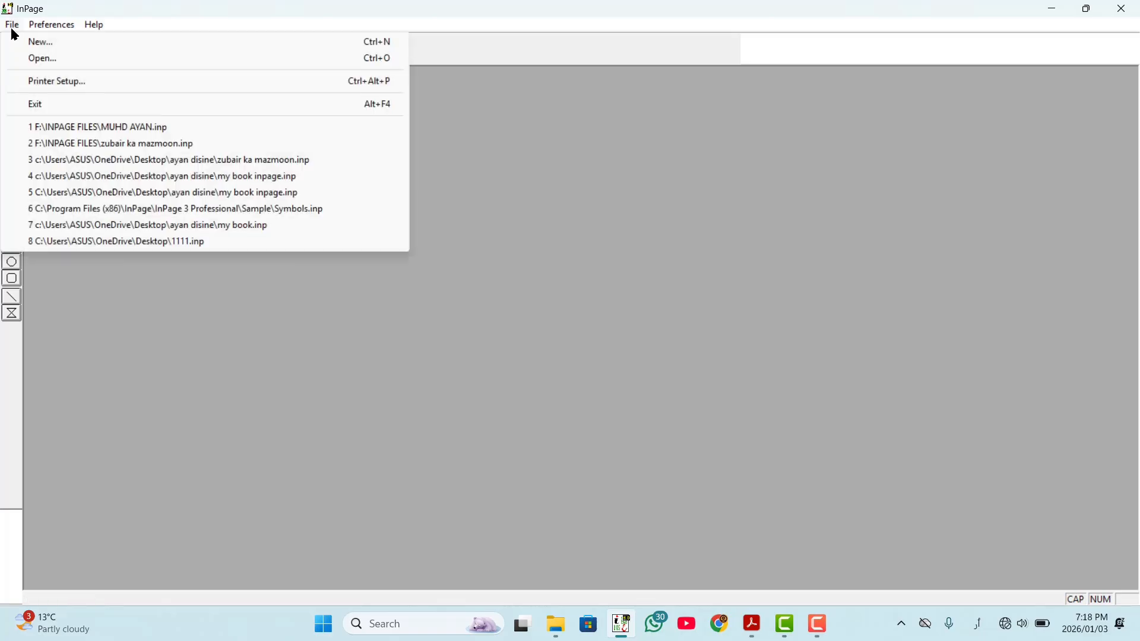
pyautogui.click(38, 63)
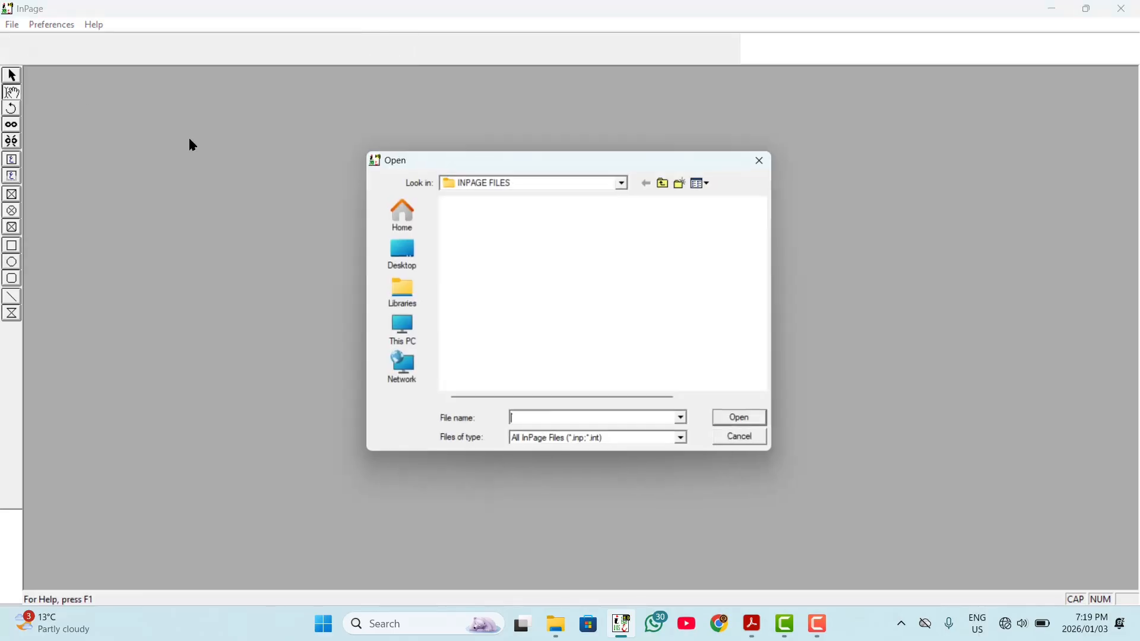
pyautogui.click(472, 235)
pyautogui.click(741, 426)
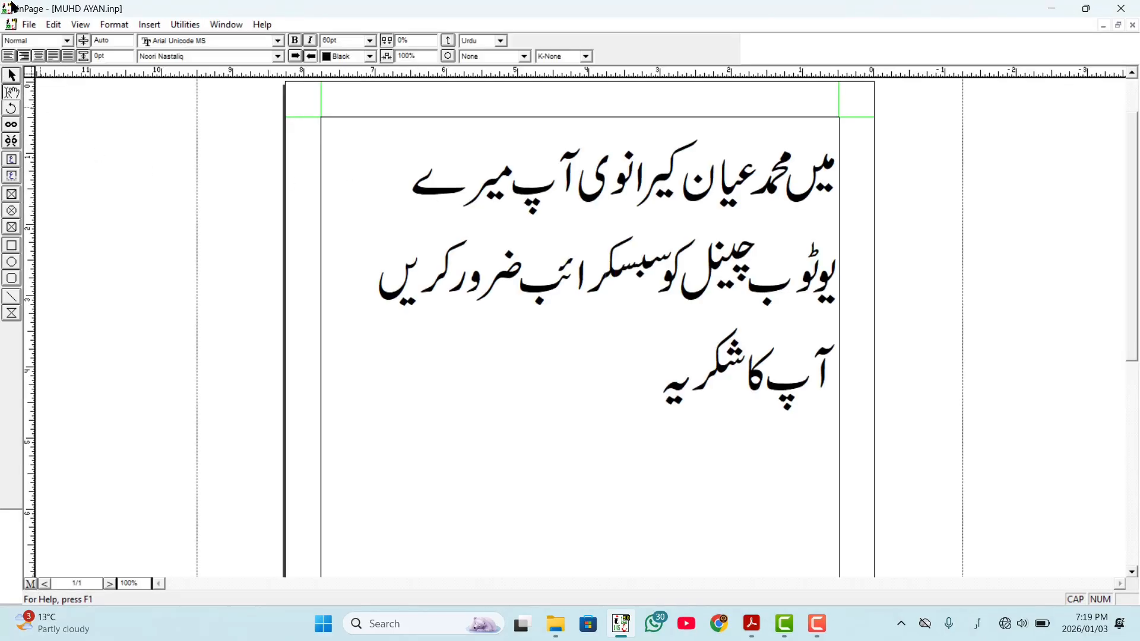
# Step: Review the File commands, switch to my book inpage.pdf in Adobe Acrobat, and read the Save and Save As sections
pyautogui.click(27, 26)
pyautogui.moveTo(28, 24)
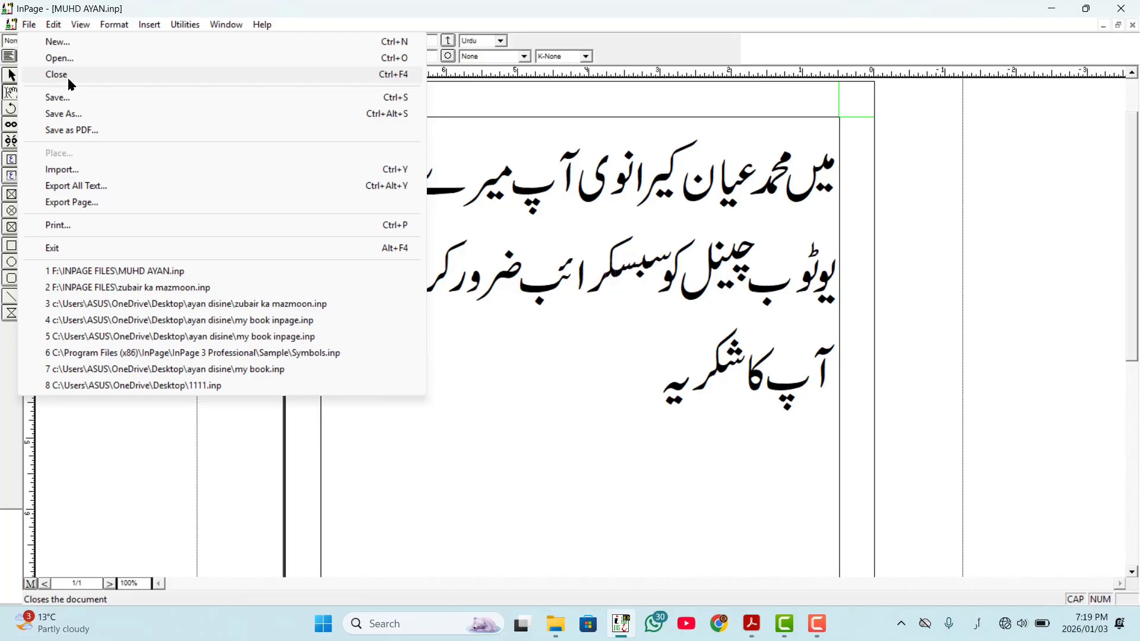
pyautogui.click(628, 343)
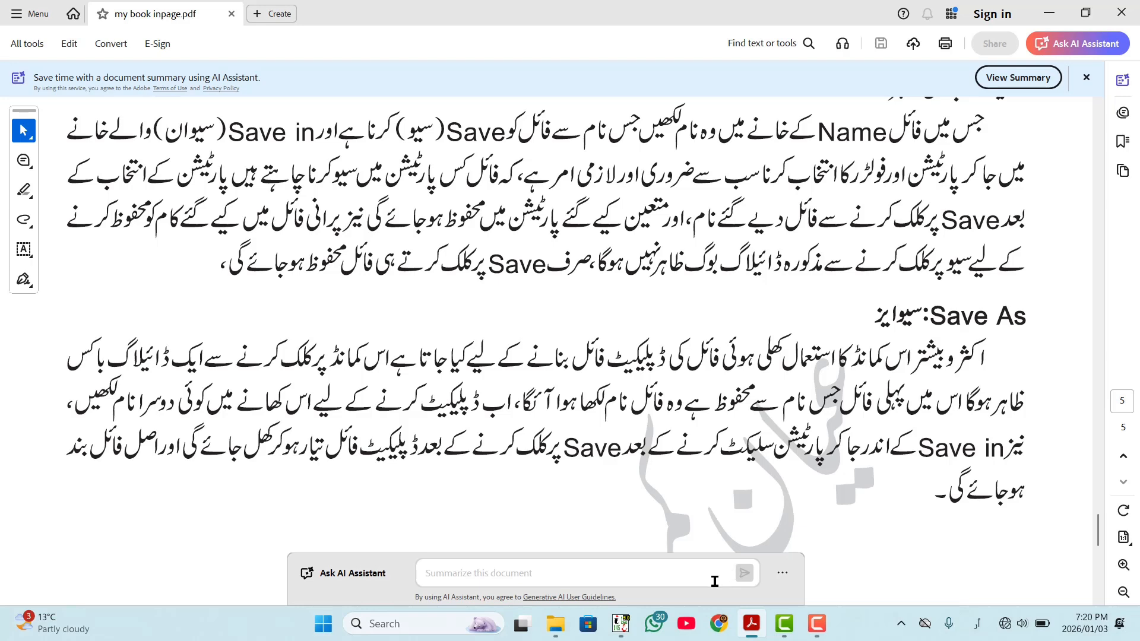
# Step: Switch back to InPage, close the current document, and open the other InPage file in the INPAGE FILES folder
pyautogui.click(631, 623)
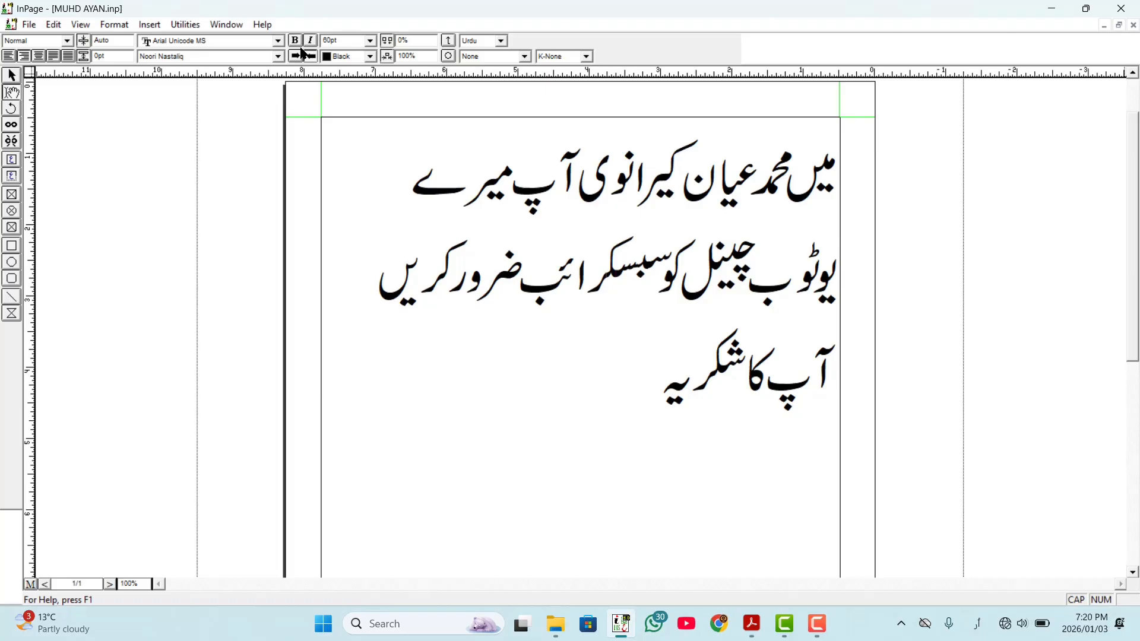
pyautogui.click(1135, 27)
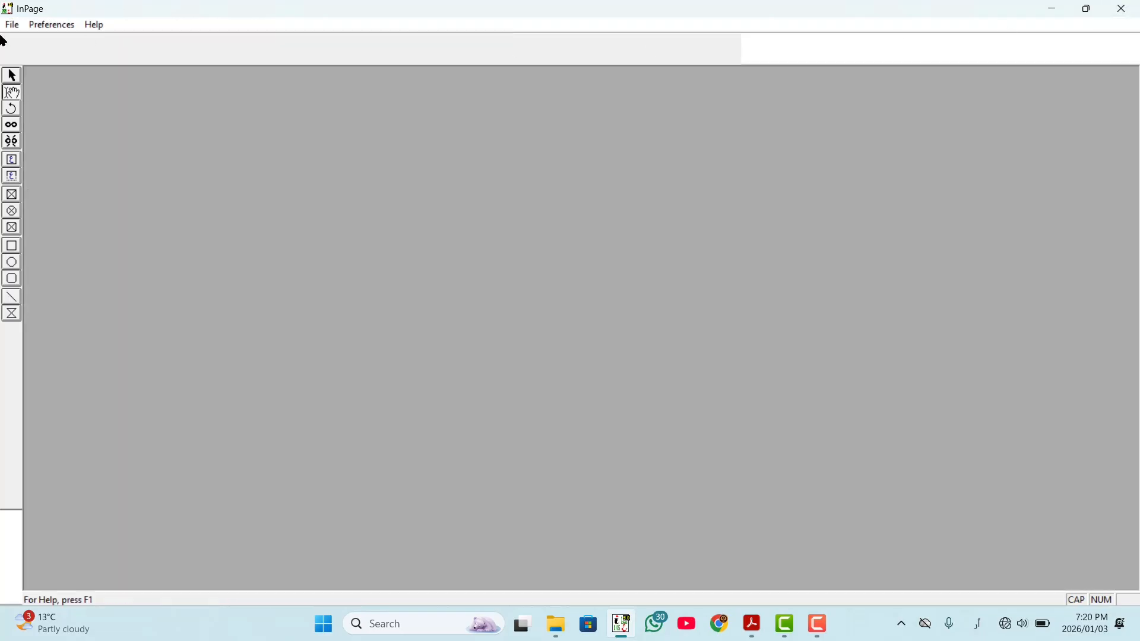
pyautogui.click(7, 26)
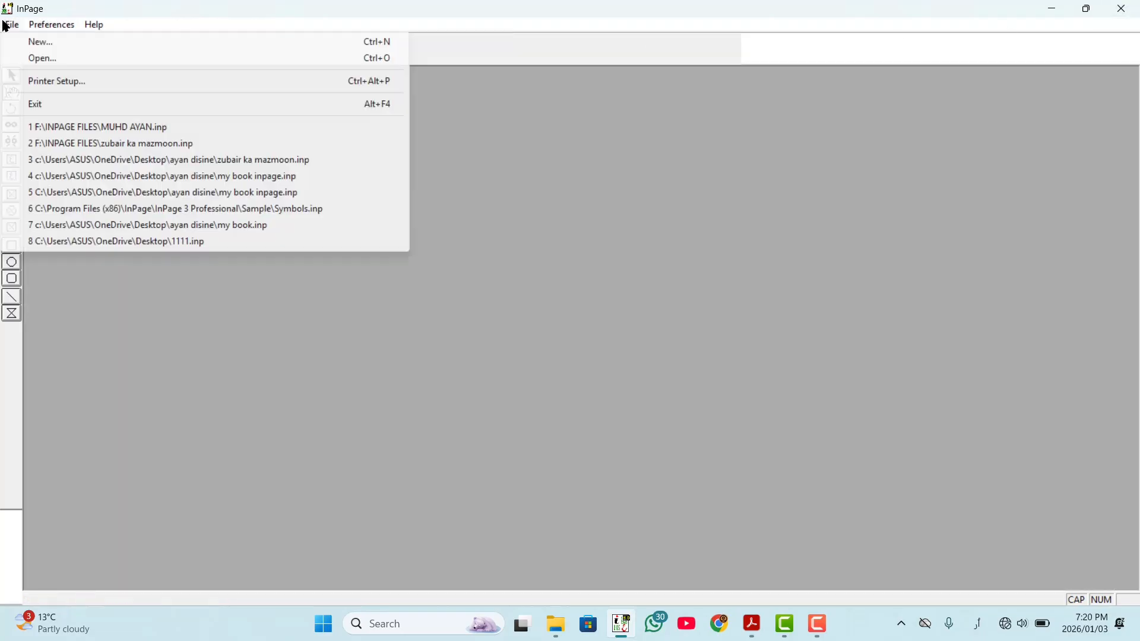
pyautogui.click(43, 59)
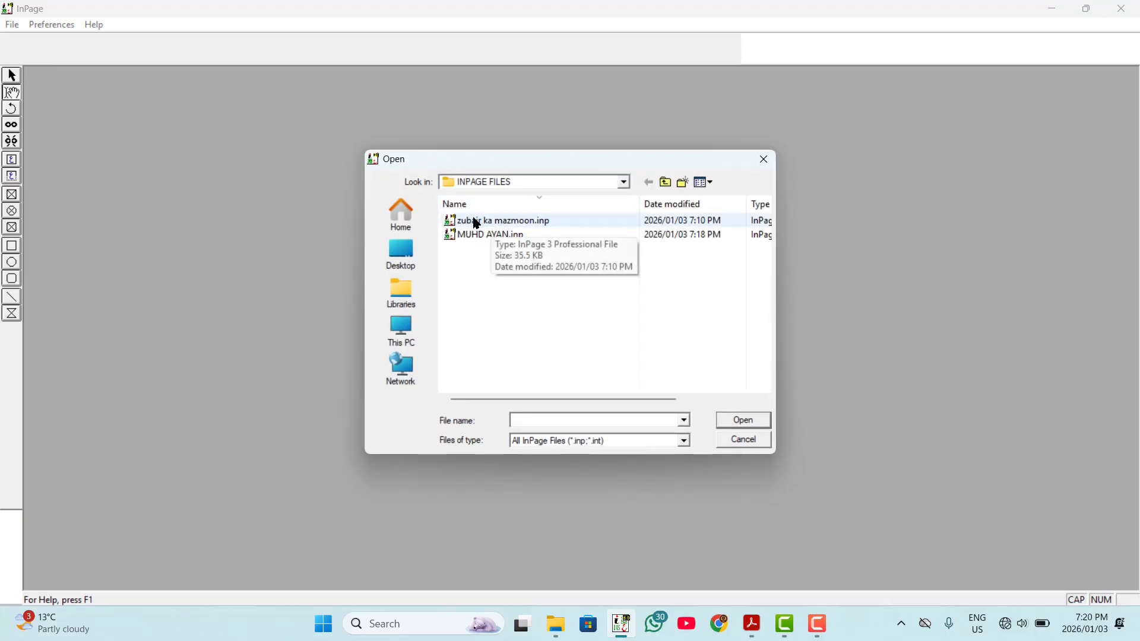
pyautogui.click(506, 226)
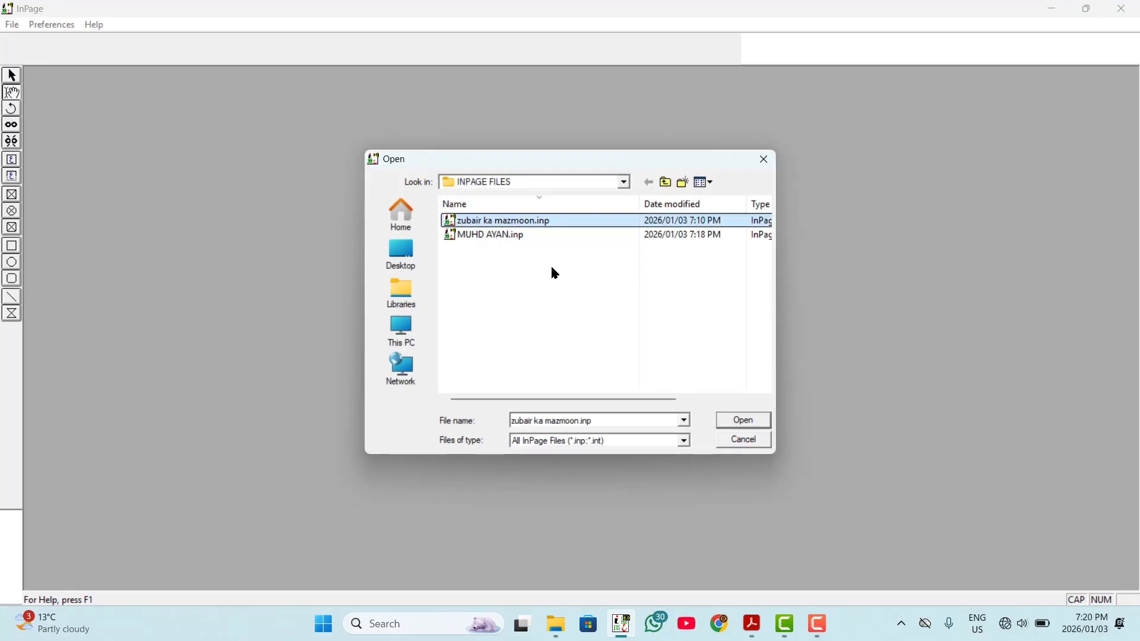
pyautogui.click(742, 422)
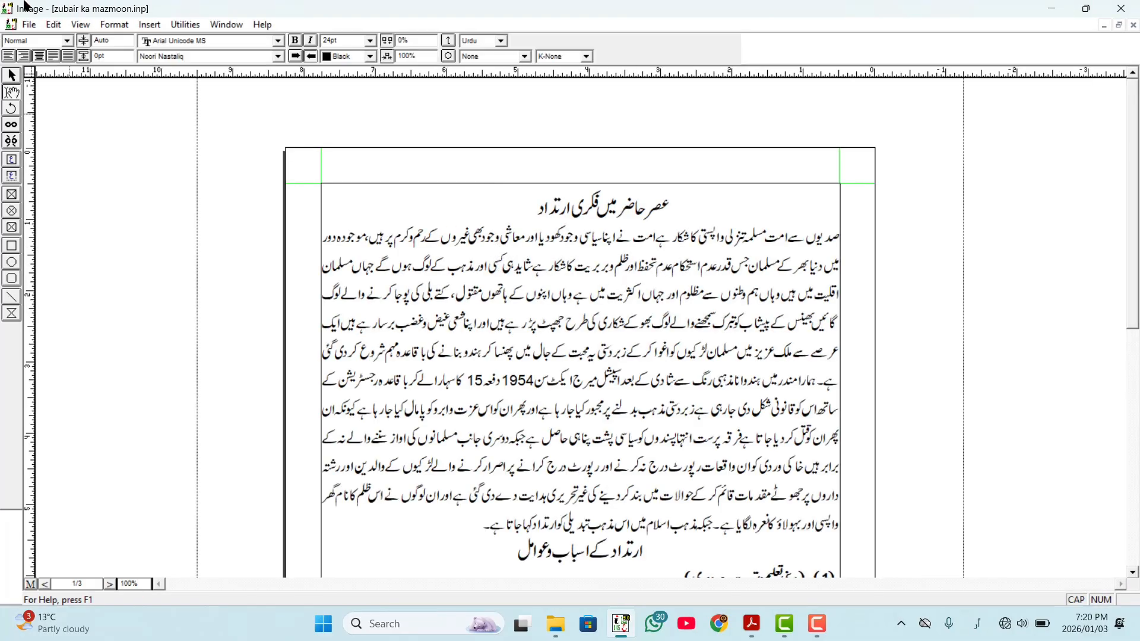
# Step: Save a copy of the document in the INPAGE FILES folder on drive F:, adding 2 to the end of the existing file name
pyautogui.click(29, 25)
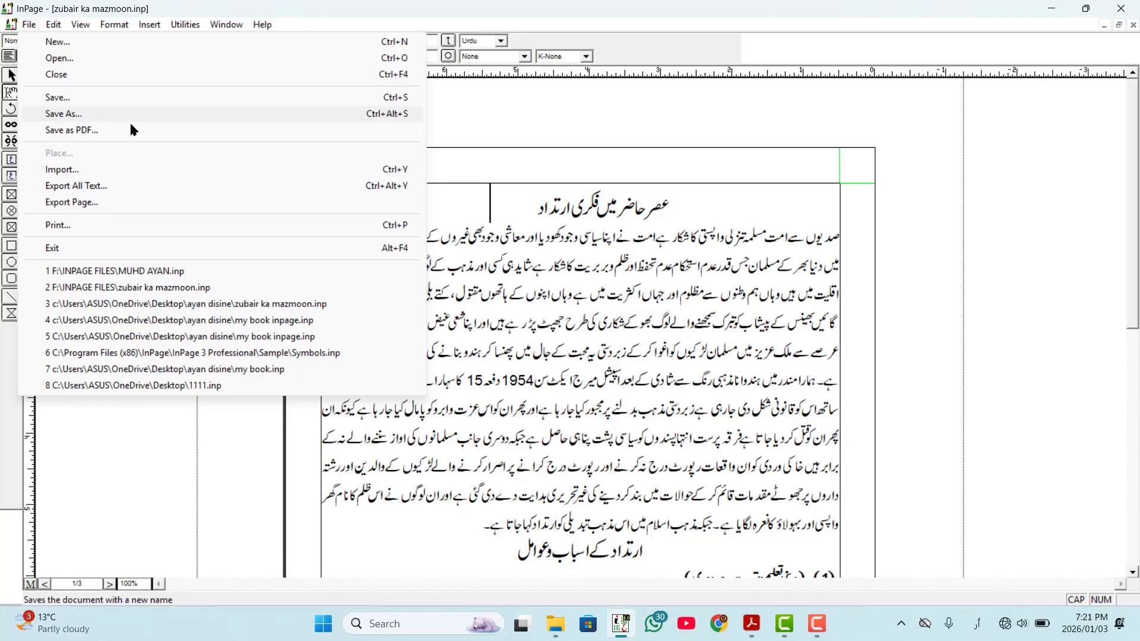
pyautogui.click(84, 114)
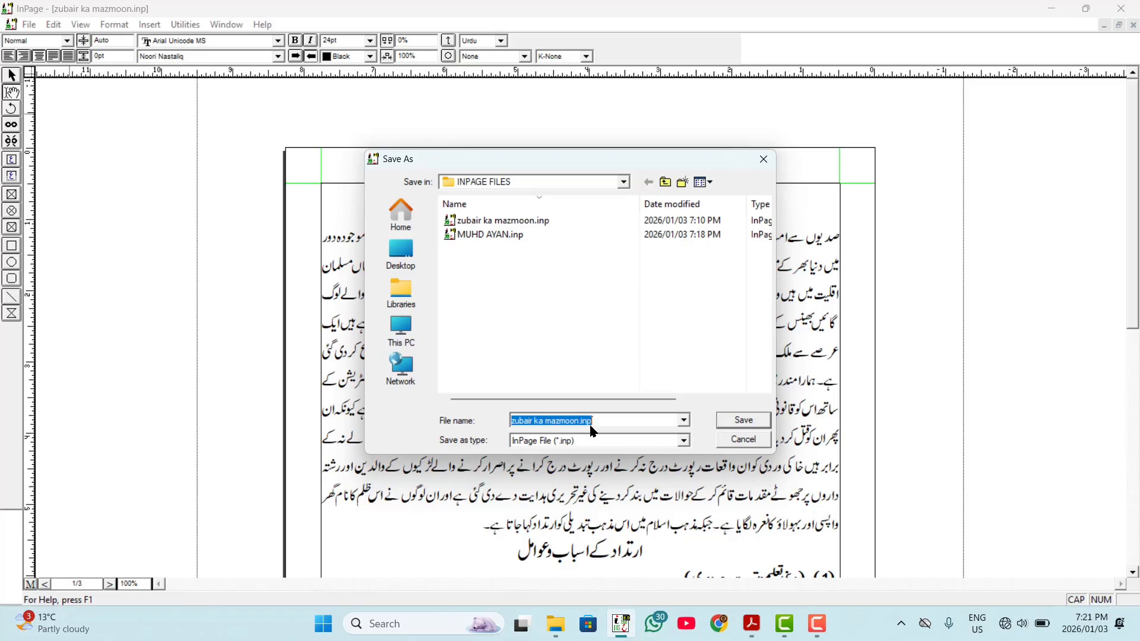
pyautogui.click(612, 421)
pyautogui.click(623, 182)
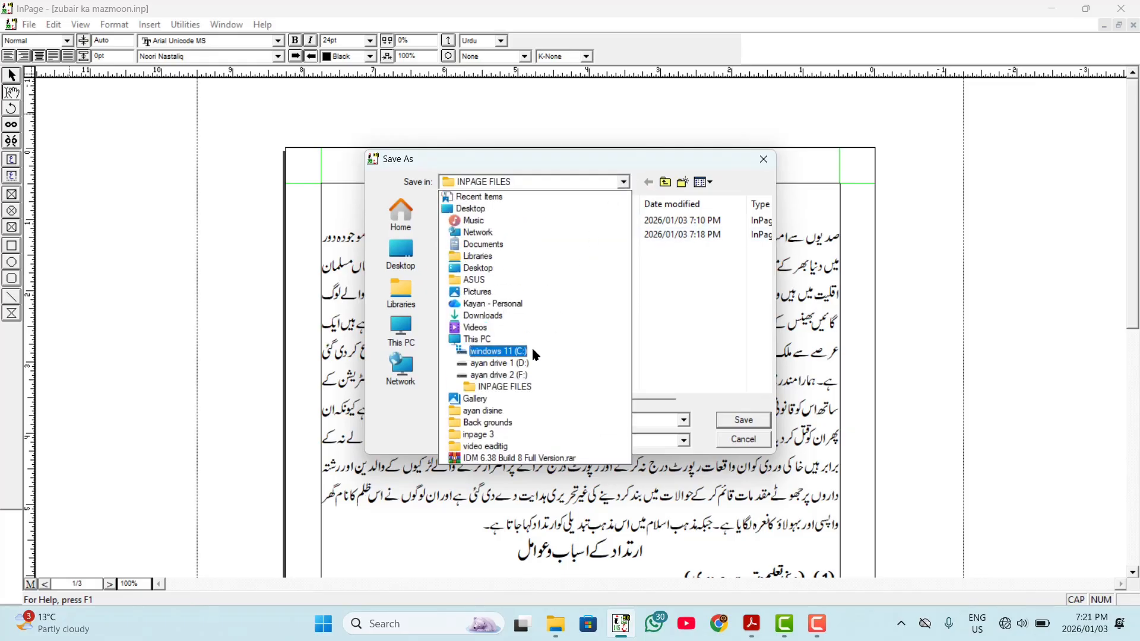
pyautogui.click(524, 334)
pyautogui.doubleClick(512, 304)
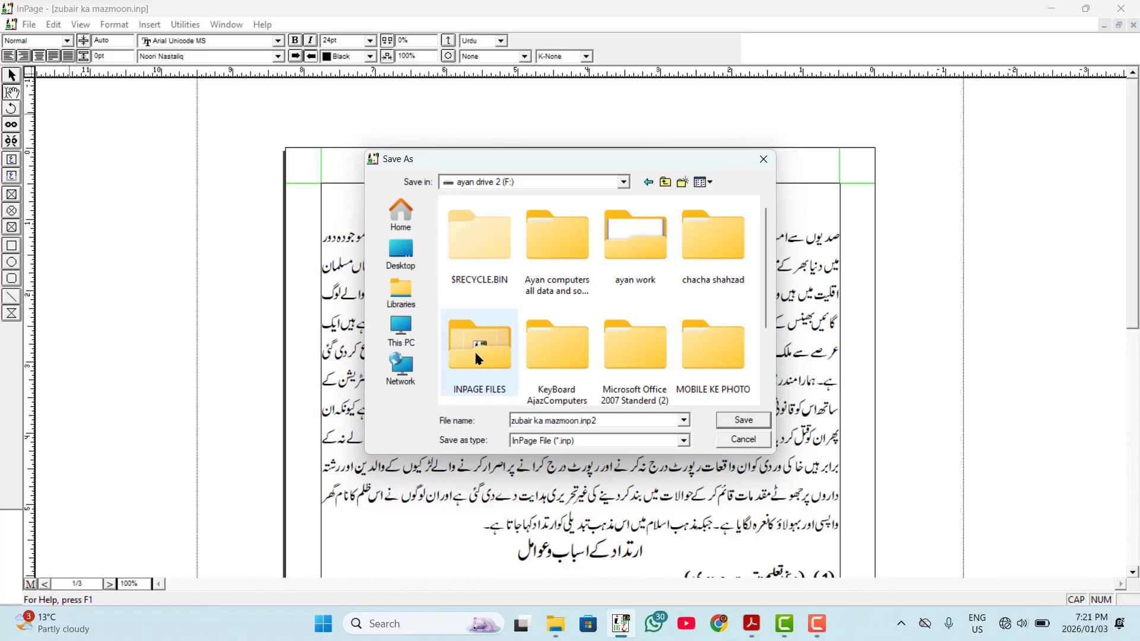
pyautogui.doubleClick(472, 347)
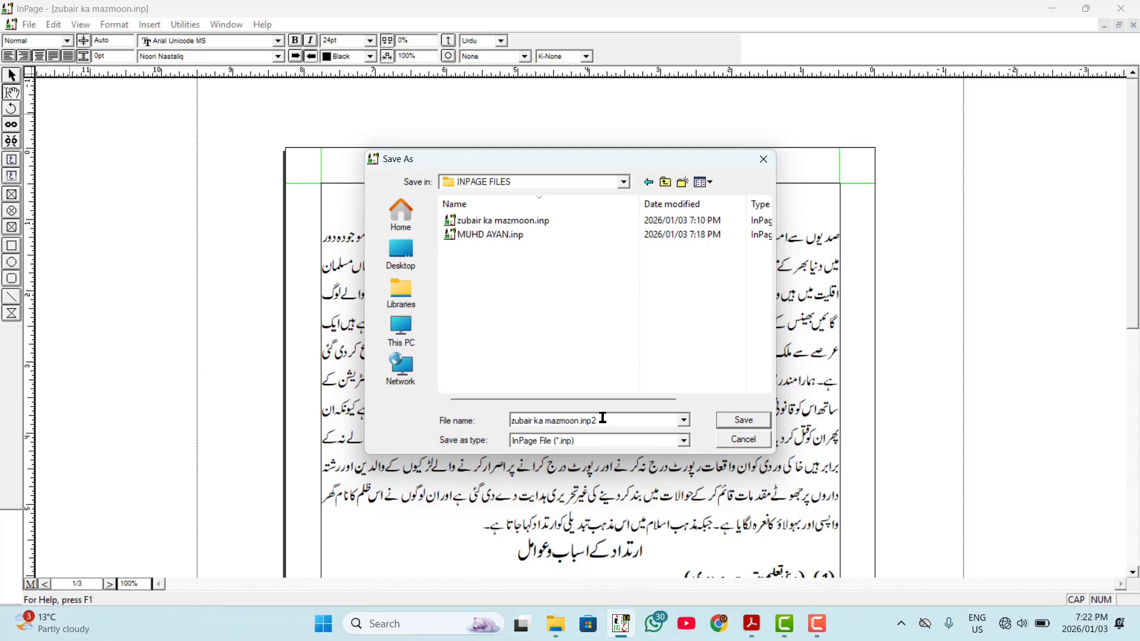
pyautogui.click(741, 421)
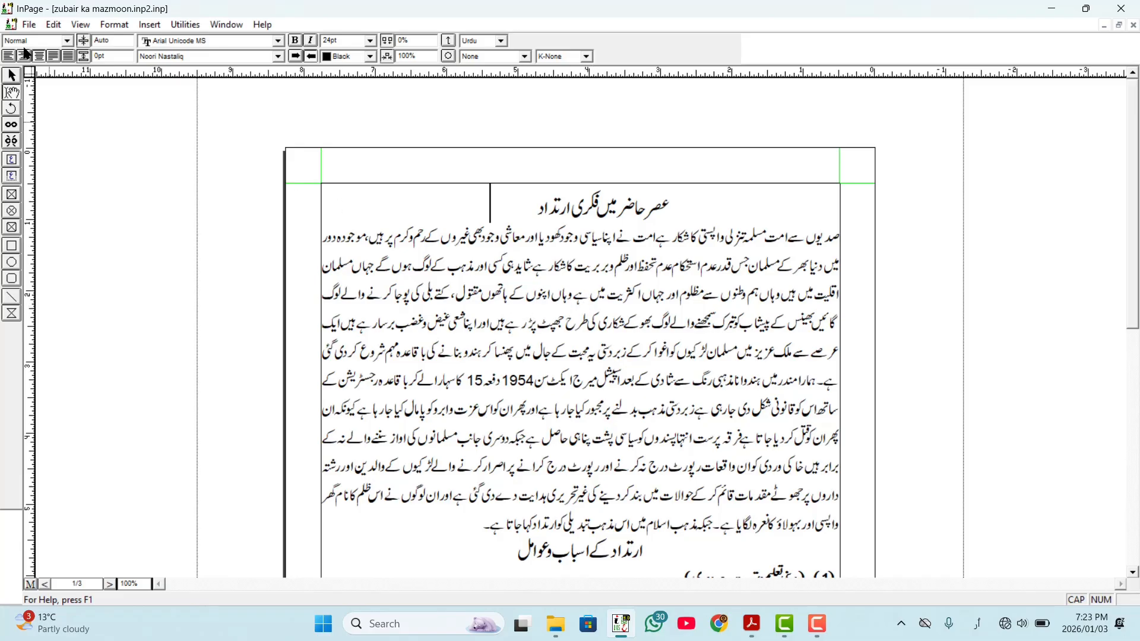
# Step: Review the File commands, return to the body text of the duplicated document, and save it under its current name
pyautogui.click(29, 28)
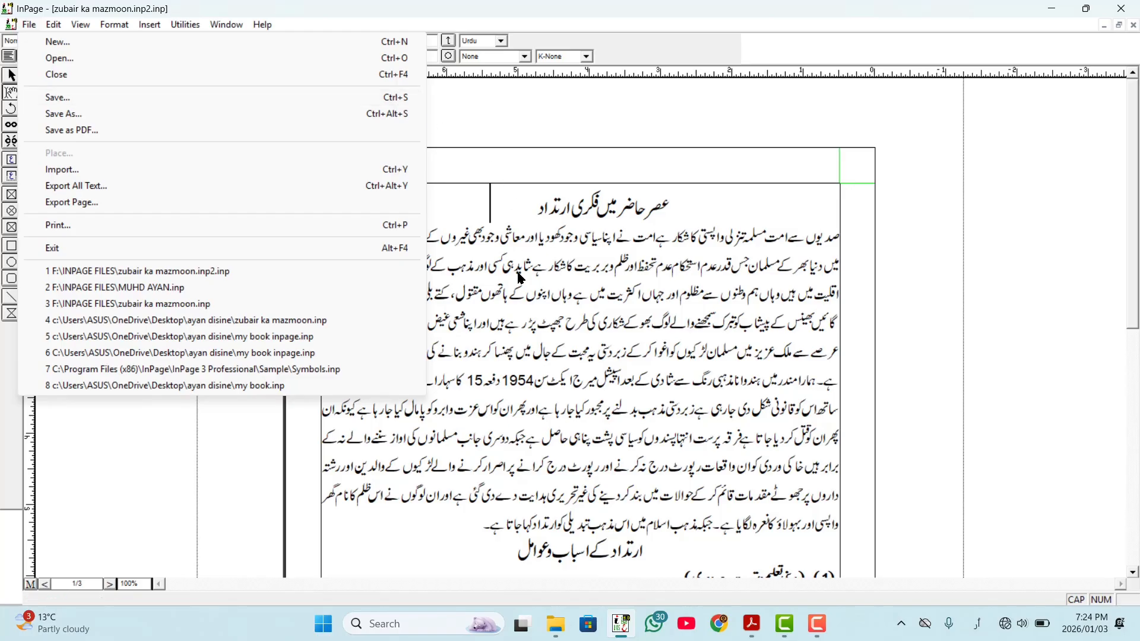
pyautogui.click(517, 275)
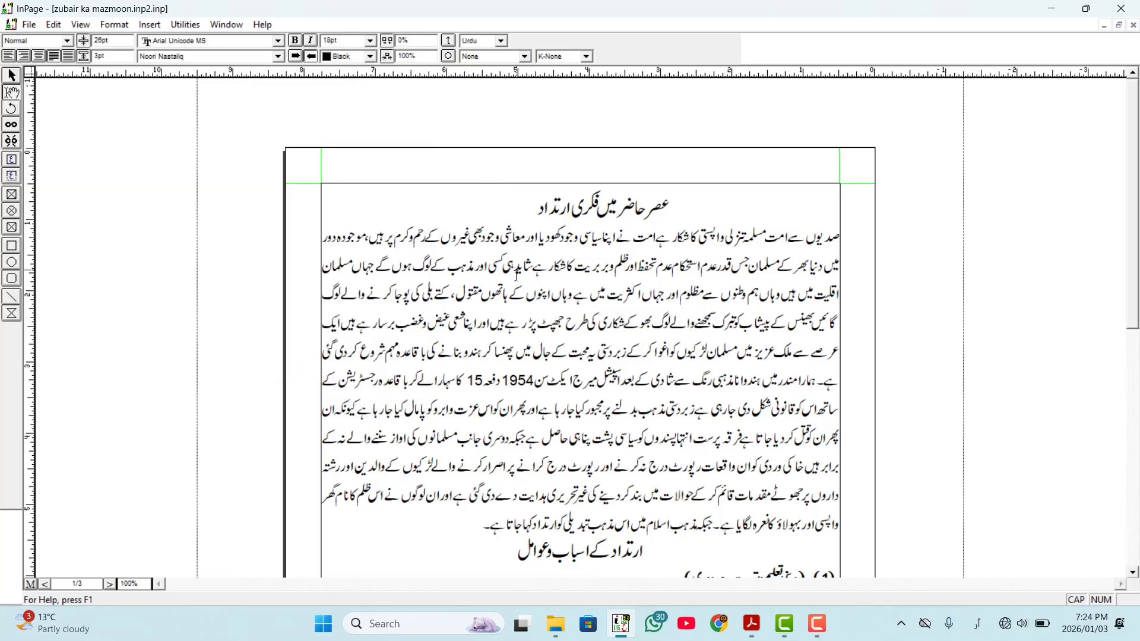
pyautogui.hotkey('ctrl', 's')
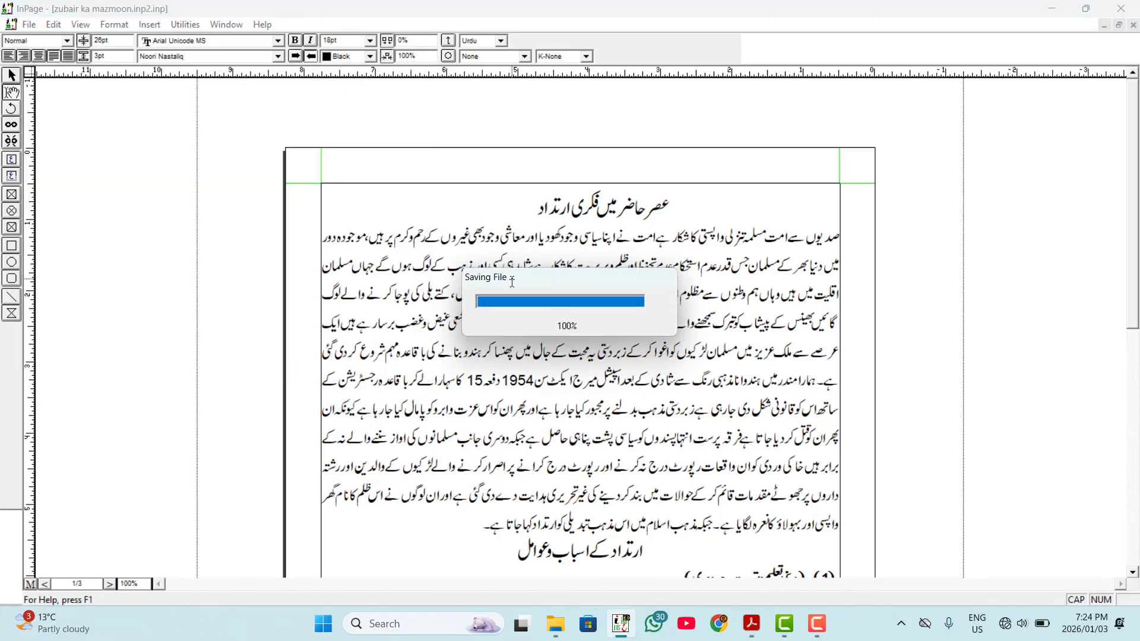